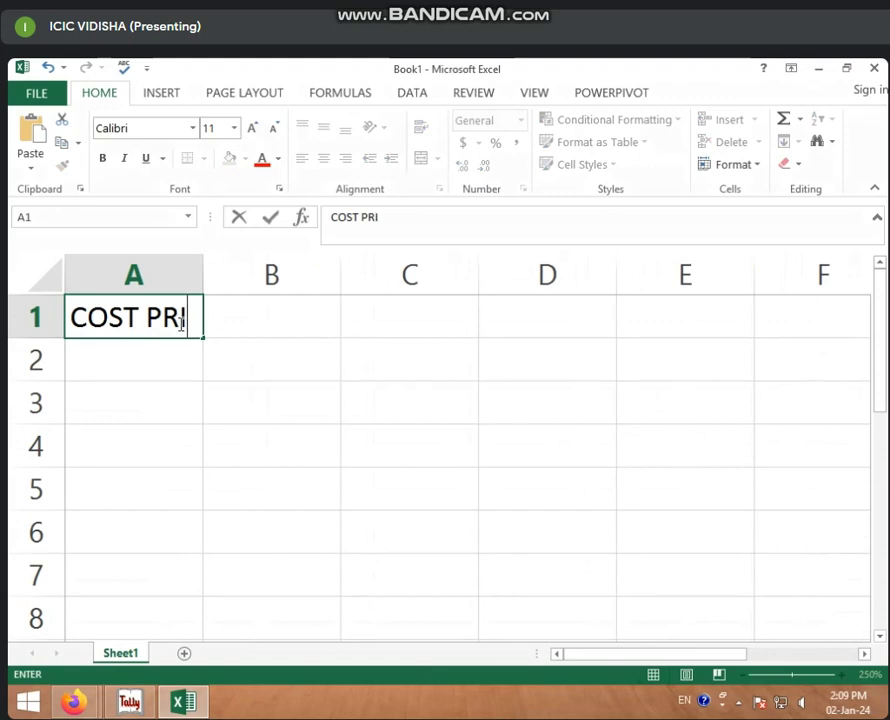
- Enter the heading COST PRICE in cell A1 and widen column A to fit it
key(Return)
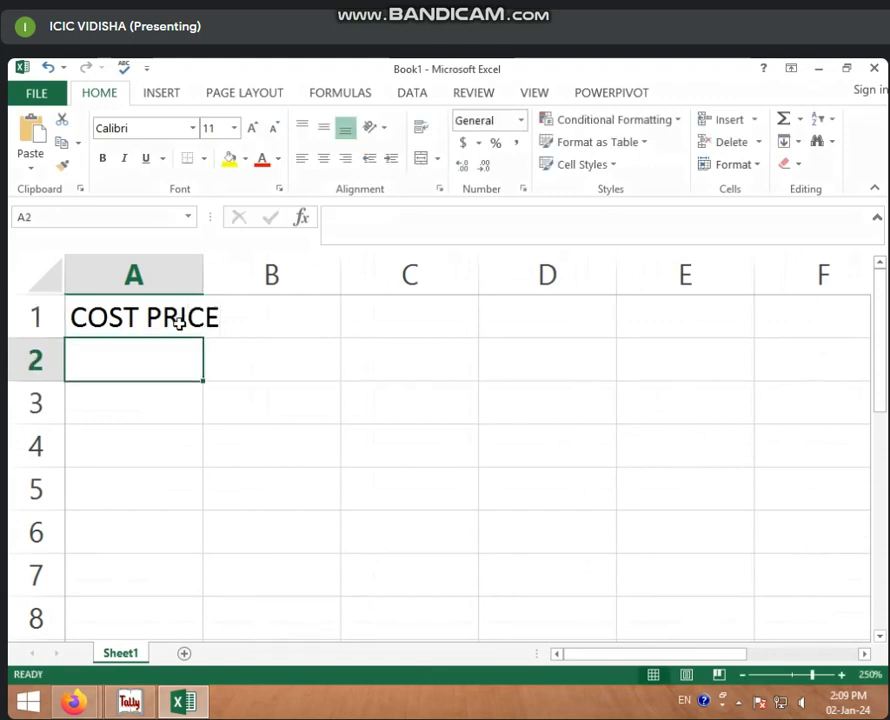
click(205, 280)
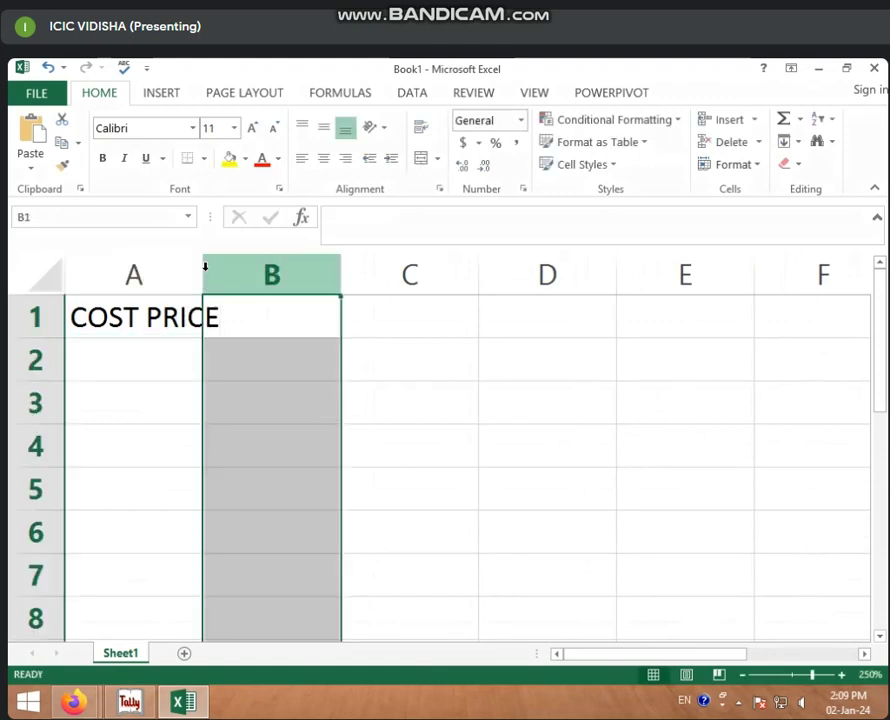
drag(204, 272, 235, 272)
- Enter 65000 in cell A2 as the cost price
click(193, 345)
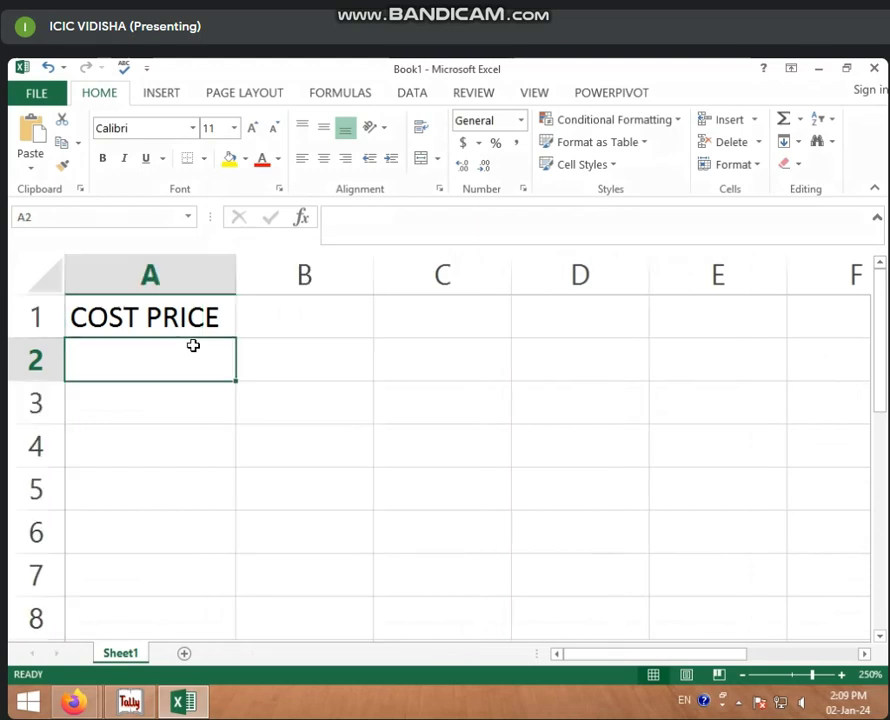
text(65000)
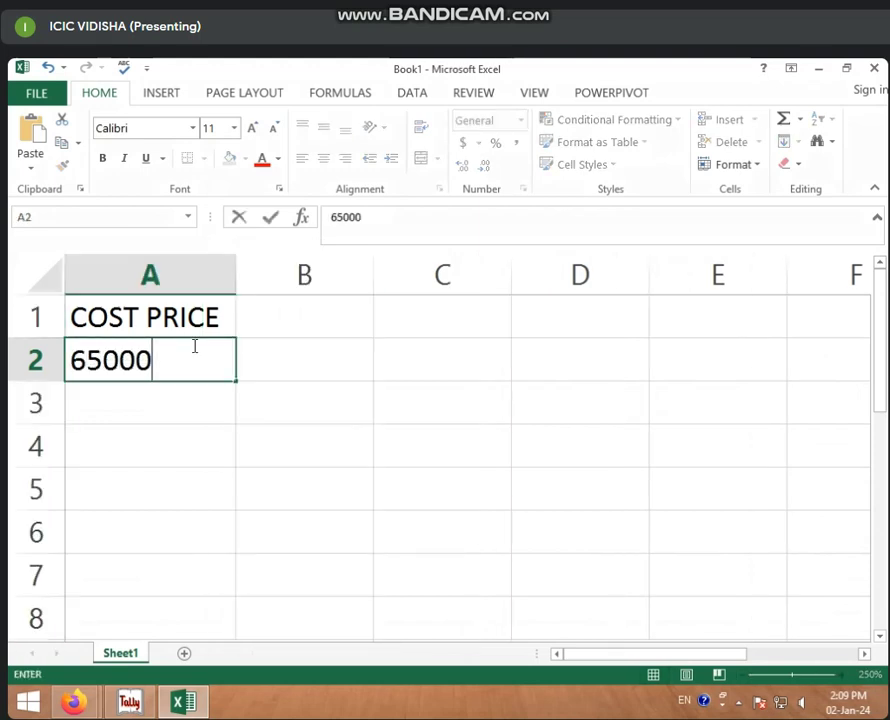
key(Up)
- Add the heading G/W in cell B1 with the value 3 below it in B2
key(Right)
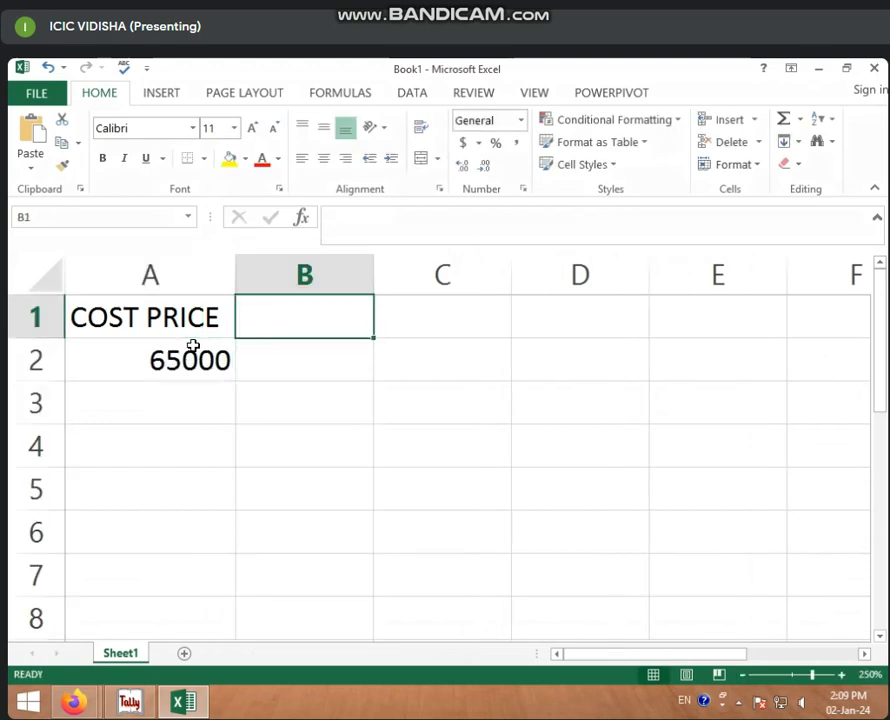
text(G/W)
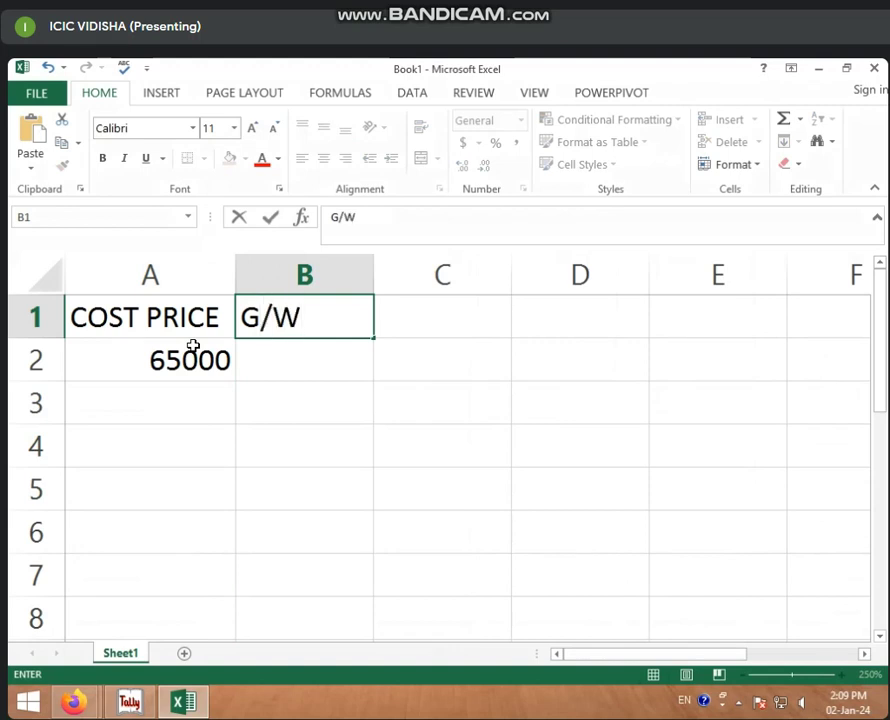
key(Return)
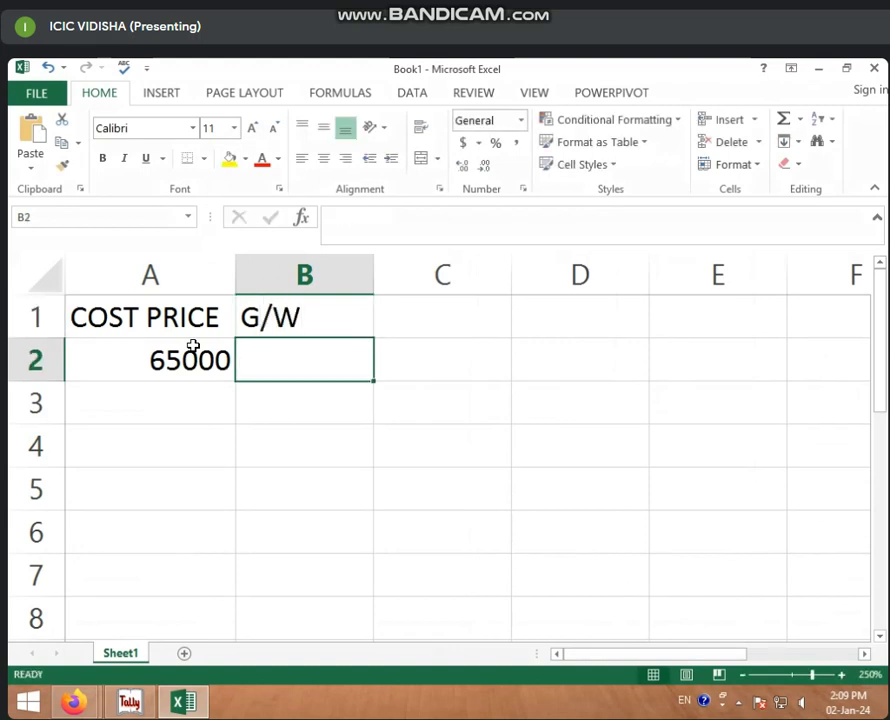
text(3)
key(Right)
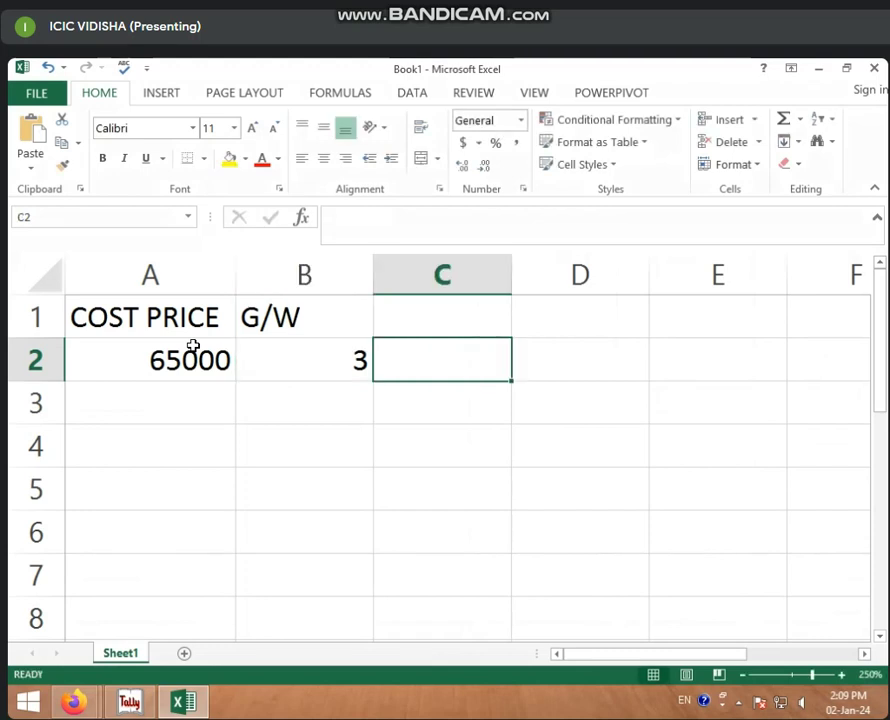
- Add the heading R/V in cell C1 with the value 40000 below it in C2
key(Up)
text(R)
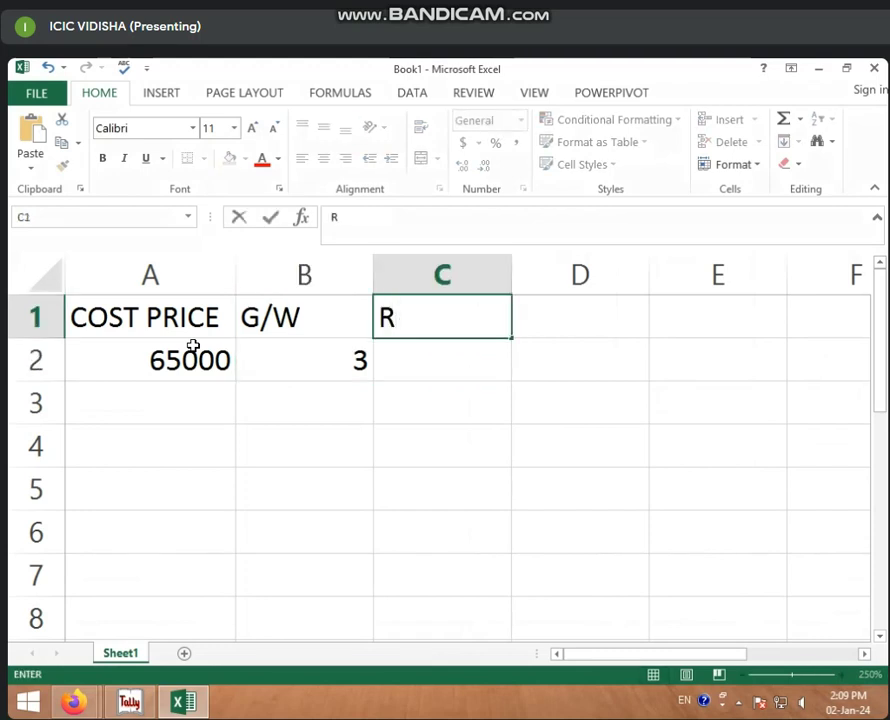
text(/V)
key(Return)
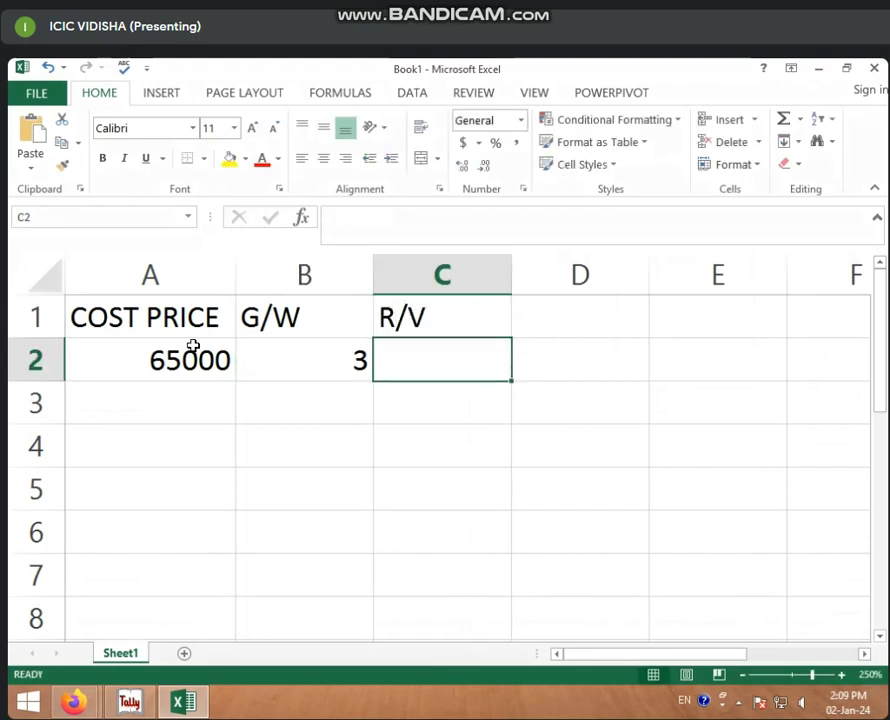
text(40000)
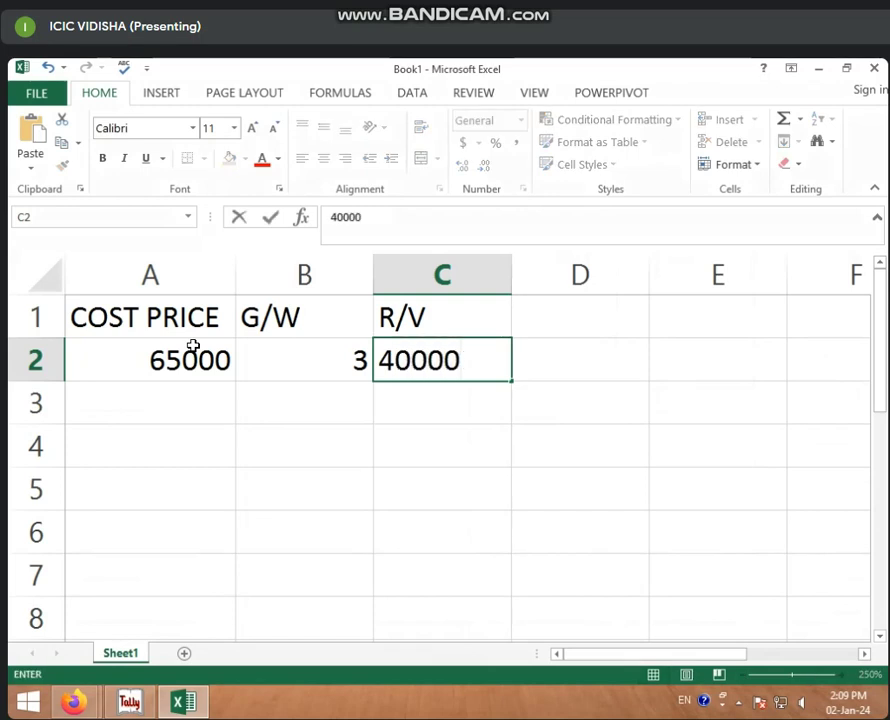
key(Tab)
- Add the heading DEP in cell D1
key(Up)
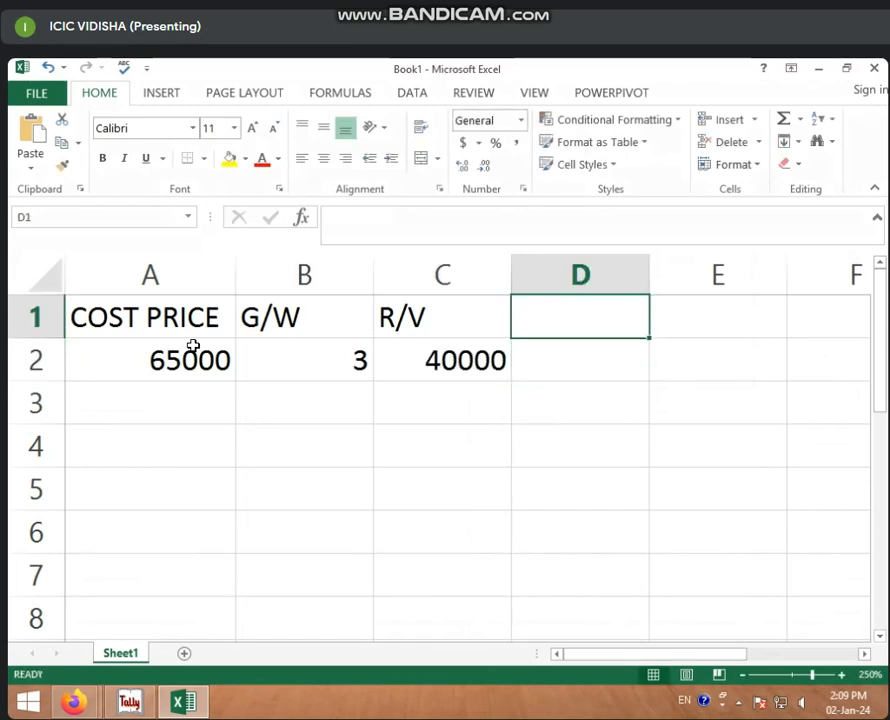
text(DEP)
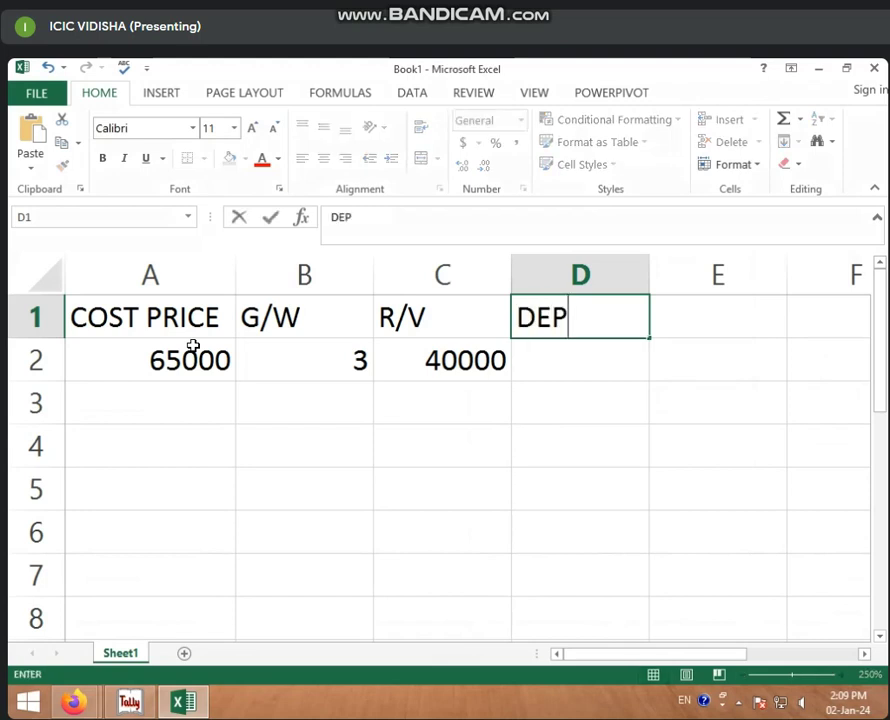
key(Return)
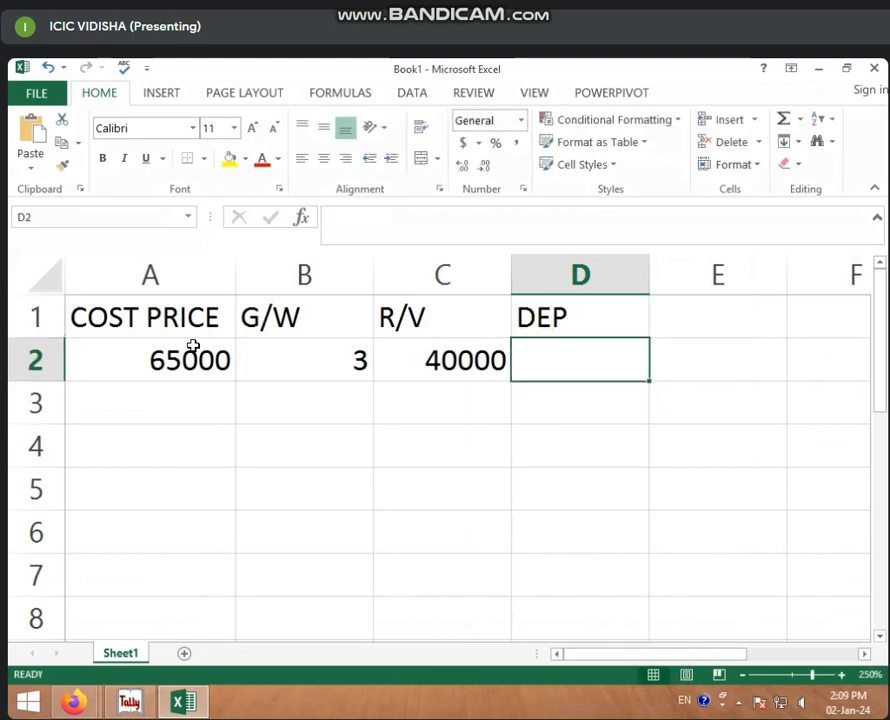
- Calculate the depreciation in cell D2 as cost price minus R/V with the formula =A2-C2
text(=)
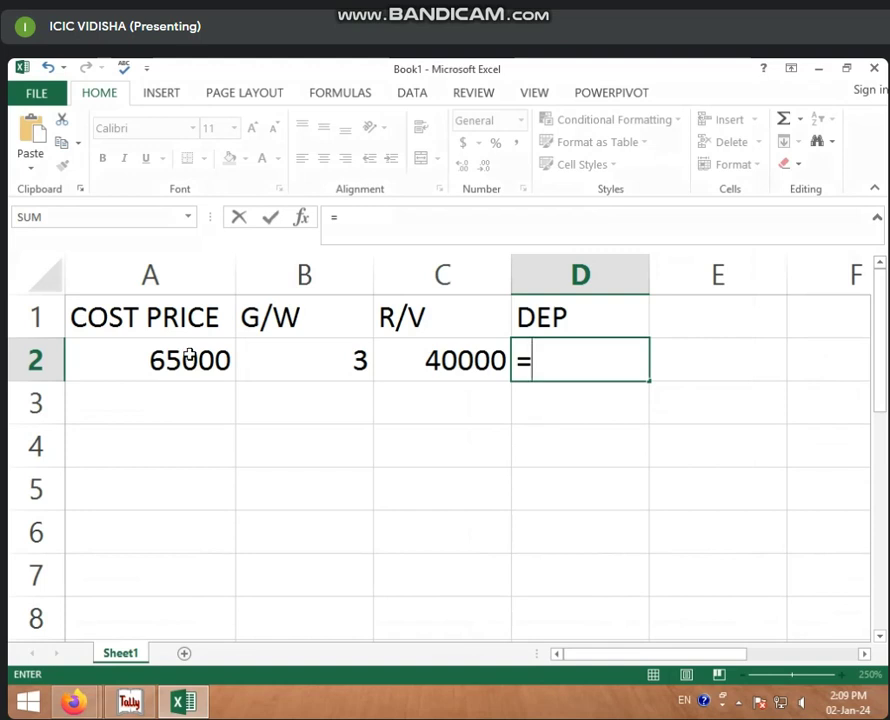
click(190, 350)
text(-)
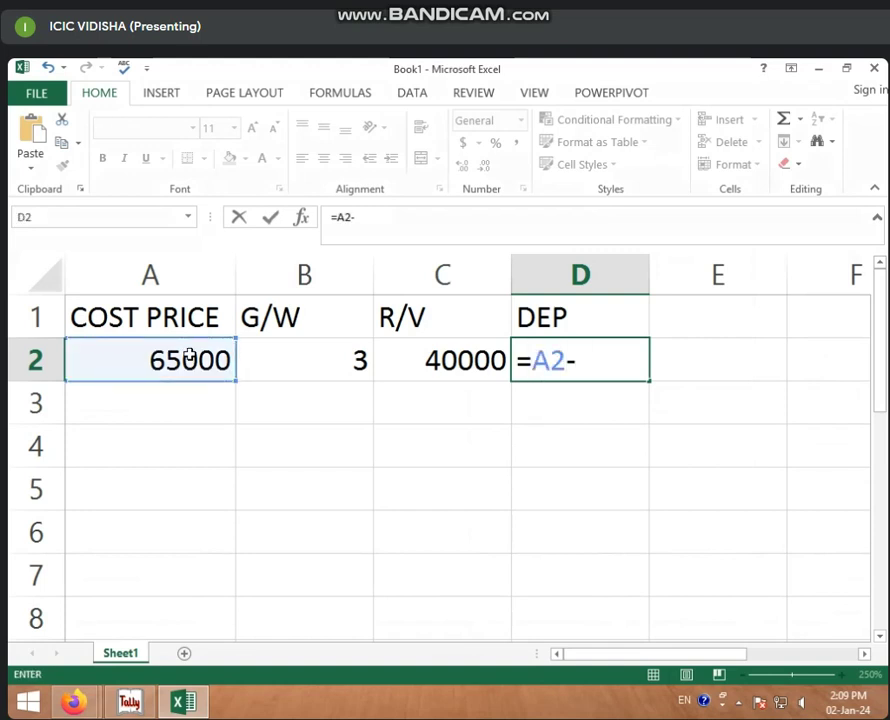
click(412, 347)
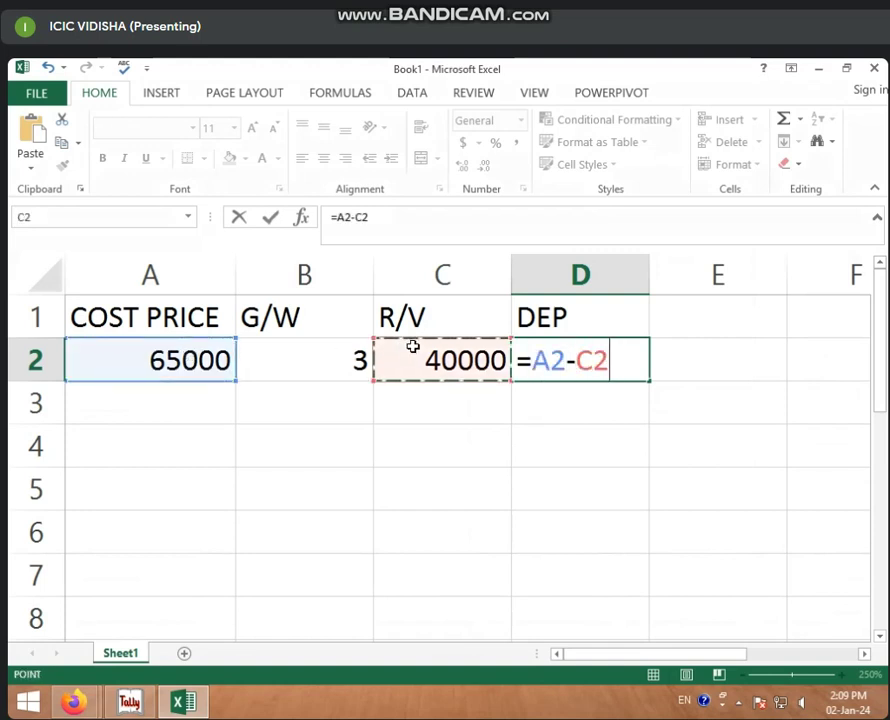
key(Return)
click(532, 362)
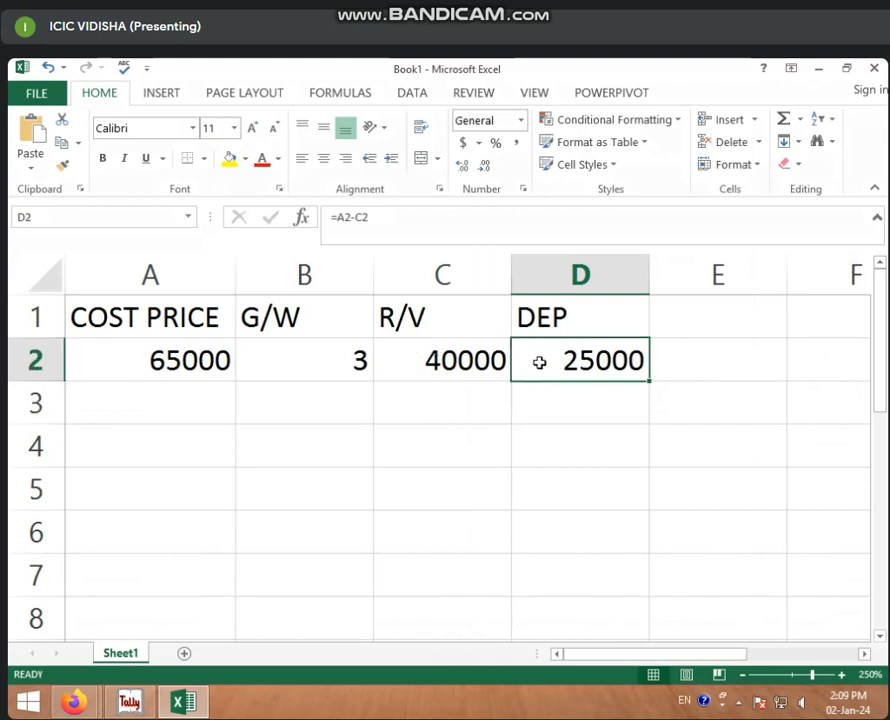
click(225, 398)
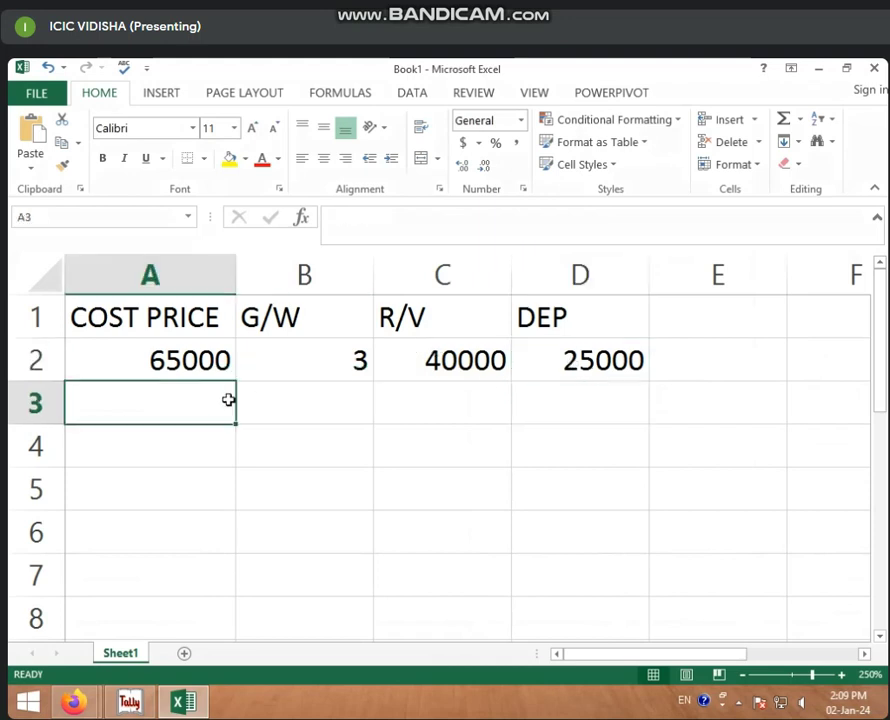
- Add the heading PER in cell E1 and format cell E2 as a percentage
click(718, 327)
text(PE)
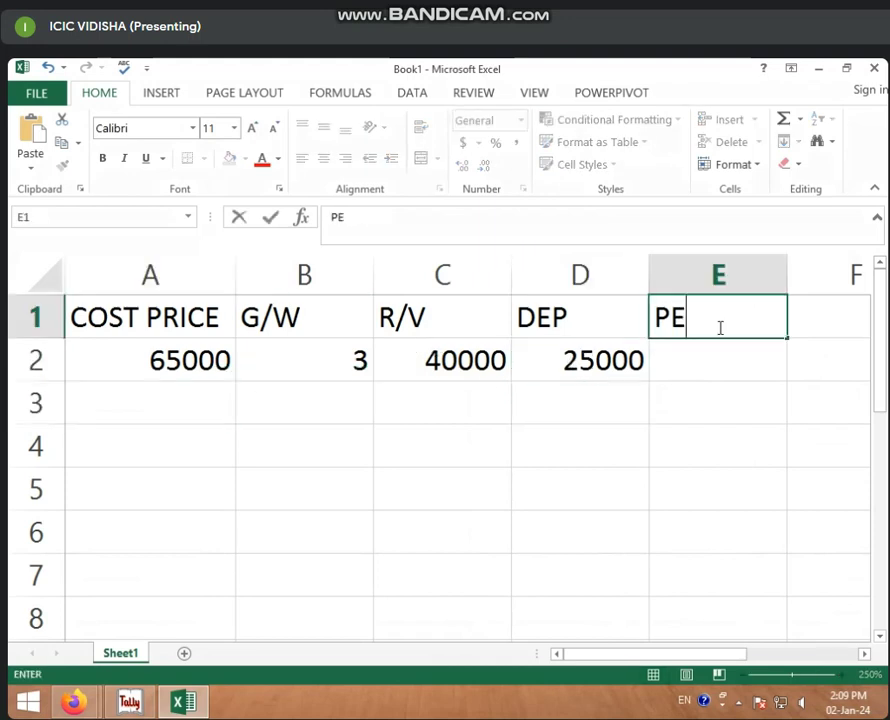
text(R)
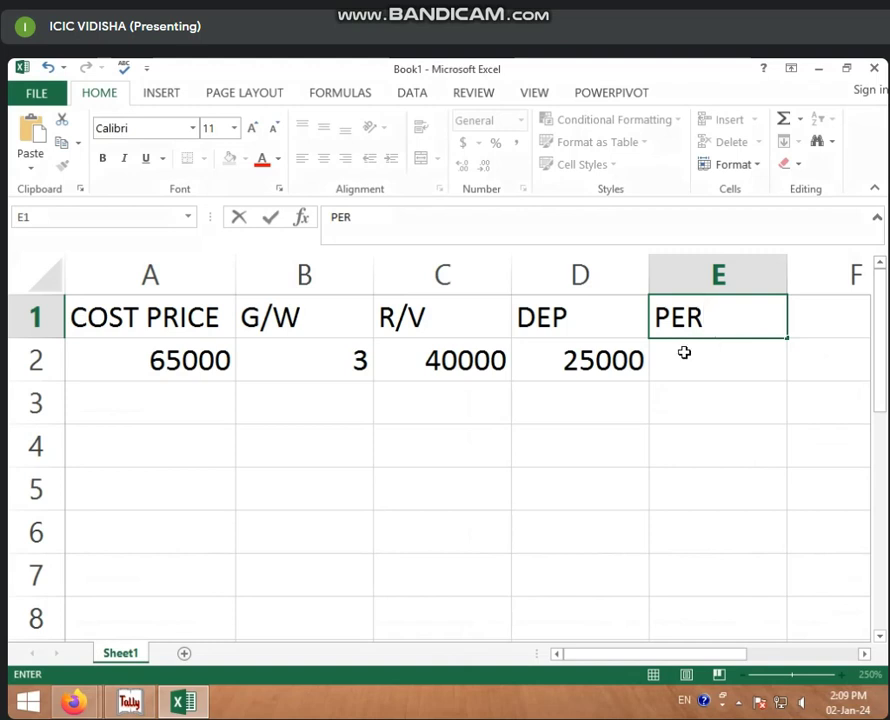
click(684, 354)
click(498, 145)
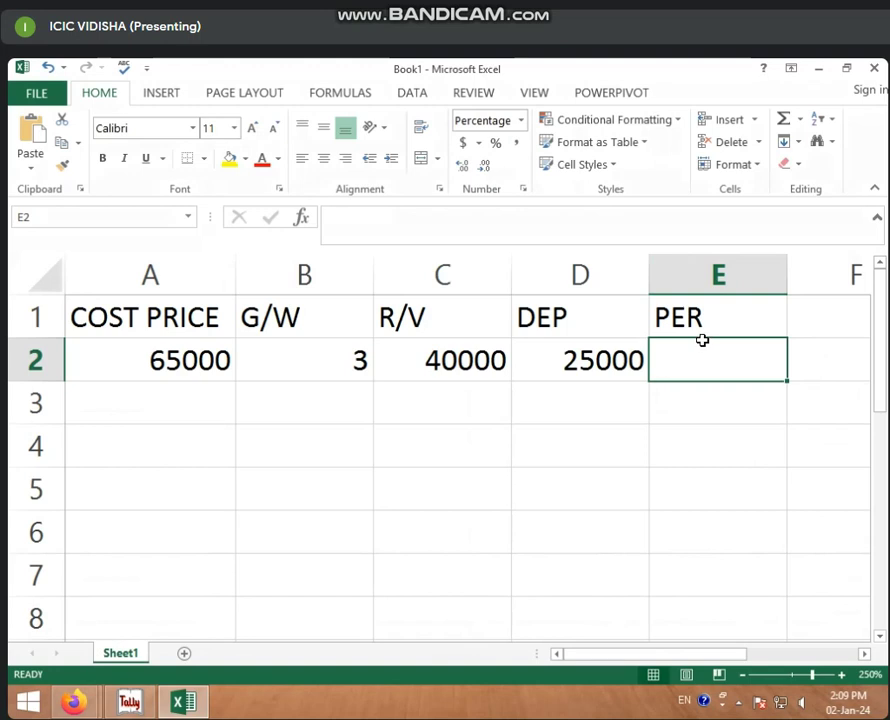
- Calculate the yearly depreciation percentage in cell E2 with the formula =1/B2
text(=1/)
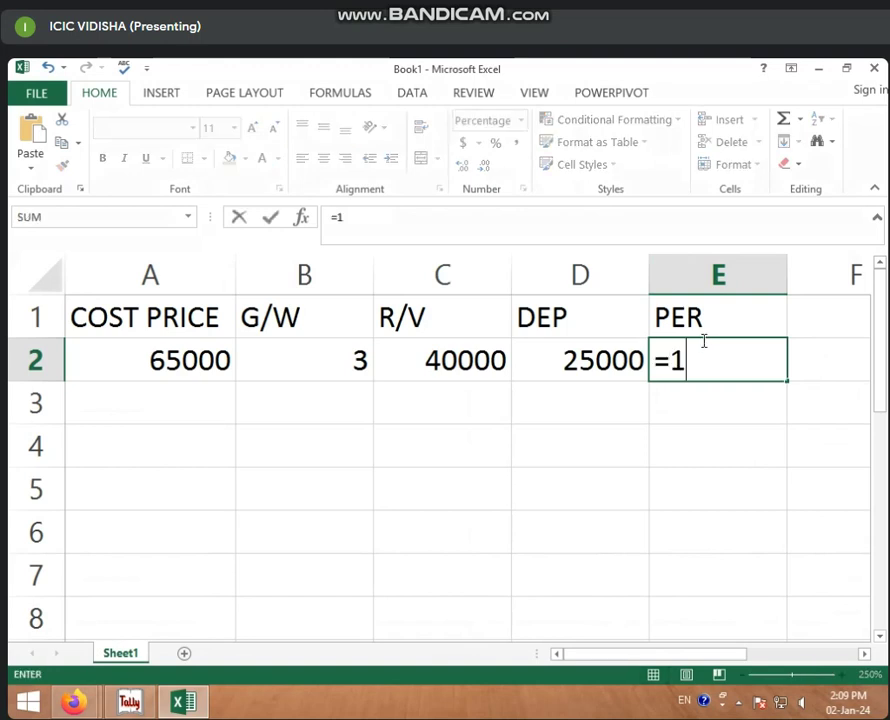
click(359, 359)
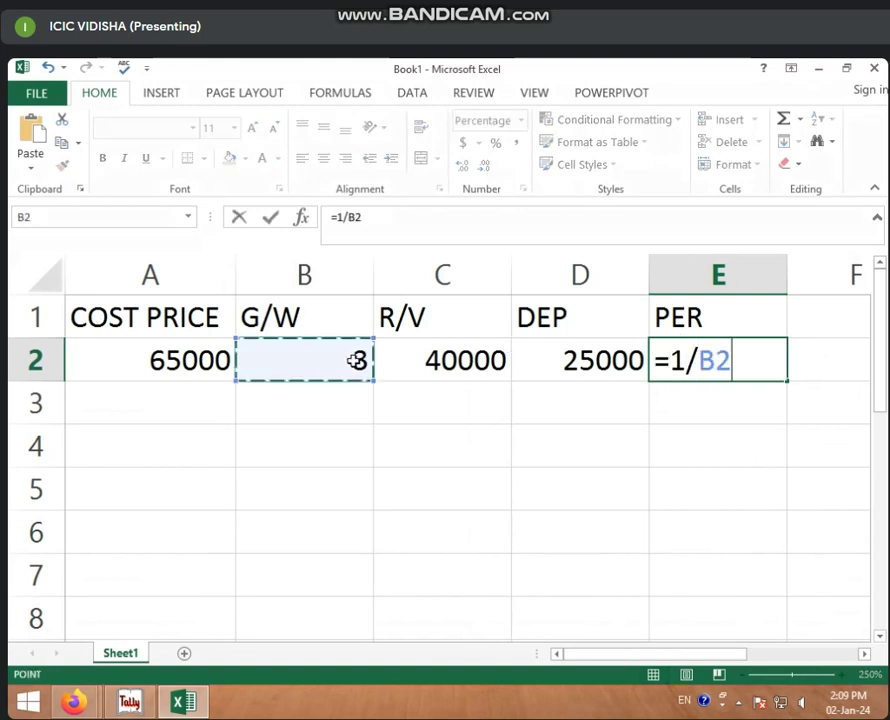
key(Return)
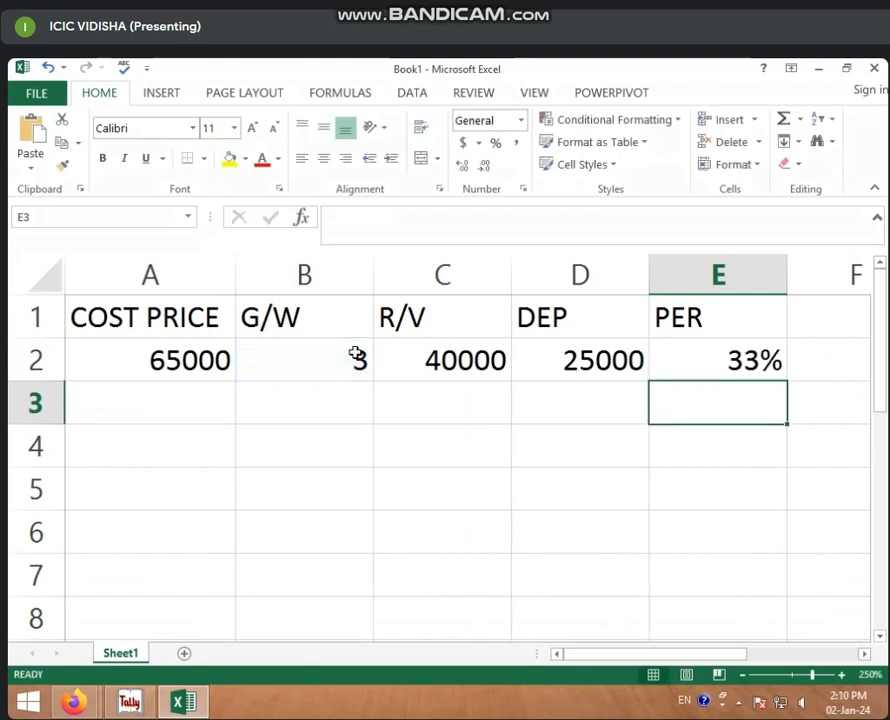
click(686, 360)
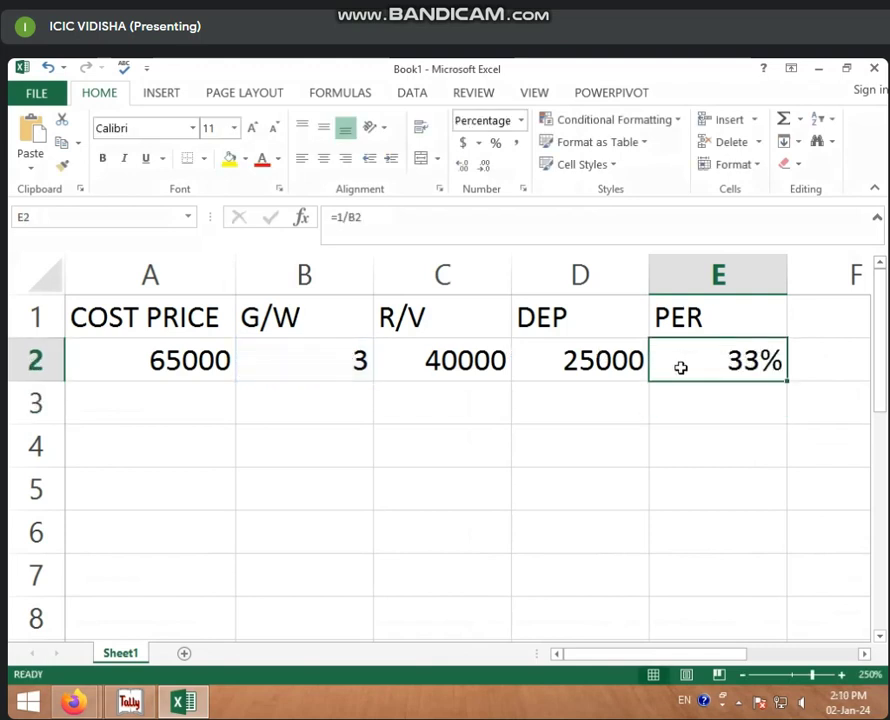
- Enter the label PER YEAR DEP in cell A3 and widen column A to fit it
click(212, 405)
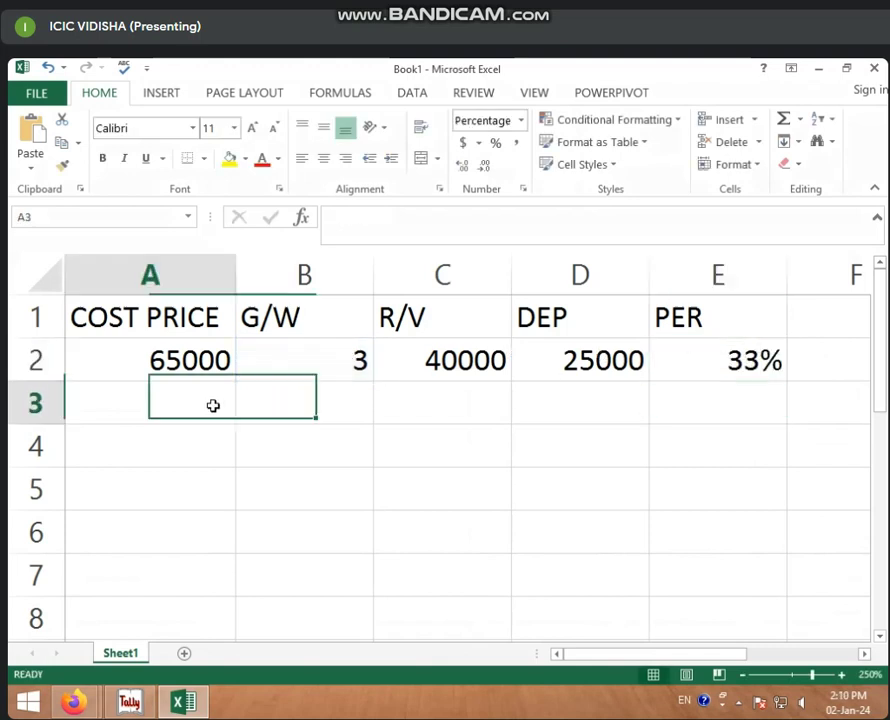
text(PER)
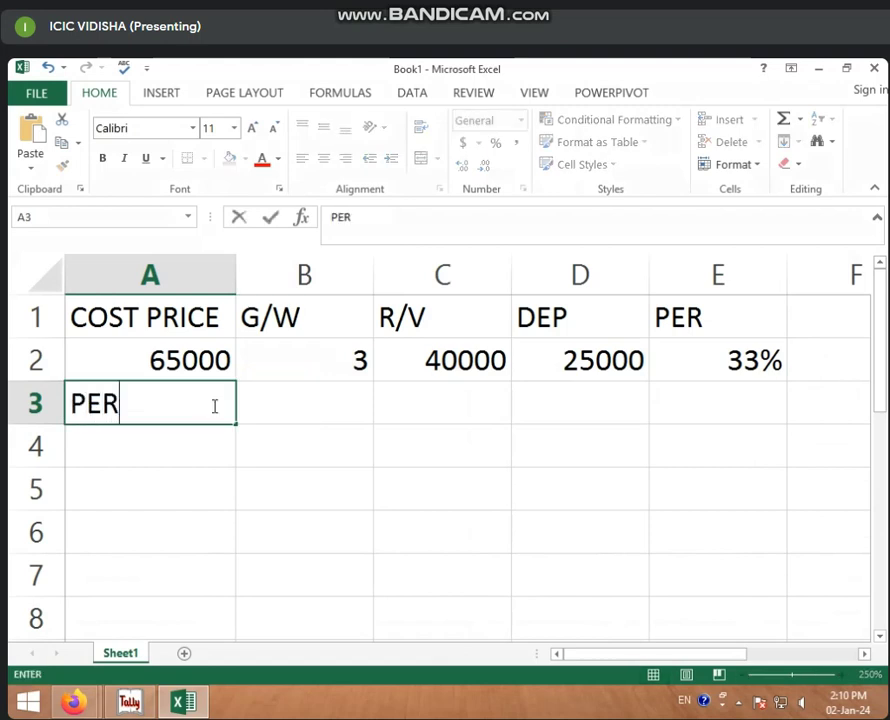
text( YEAR DEP)
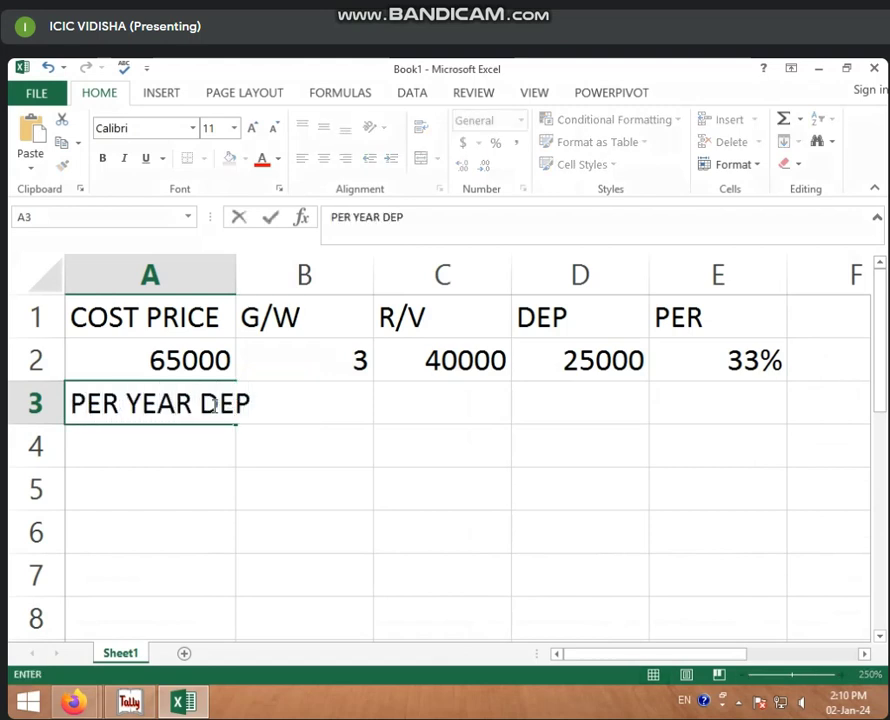
key(Tab)
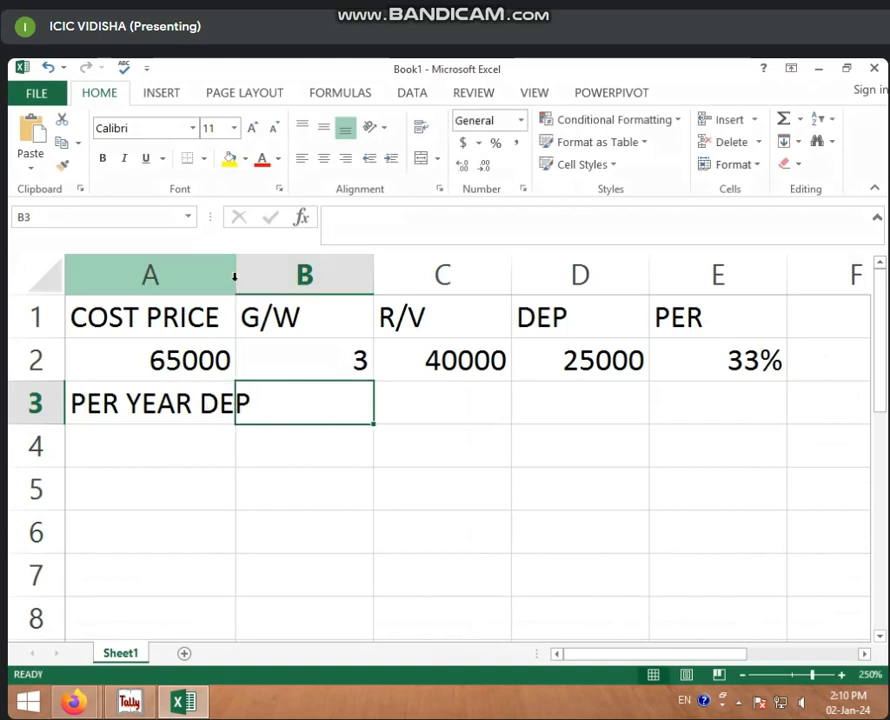
drag(235, 277, 269, 280)
- Calculate the per-year depreciation in cell B3 with the formula =D2/B2
text(=)
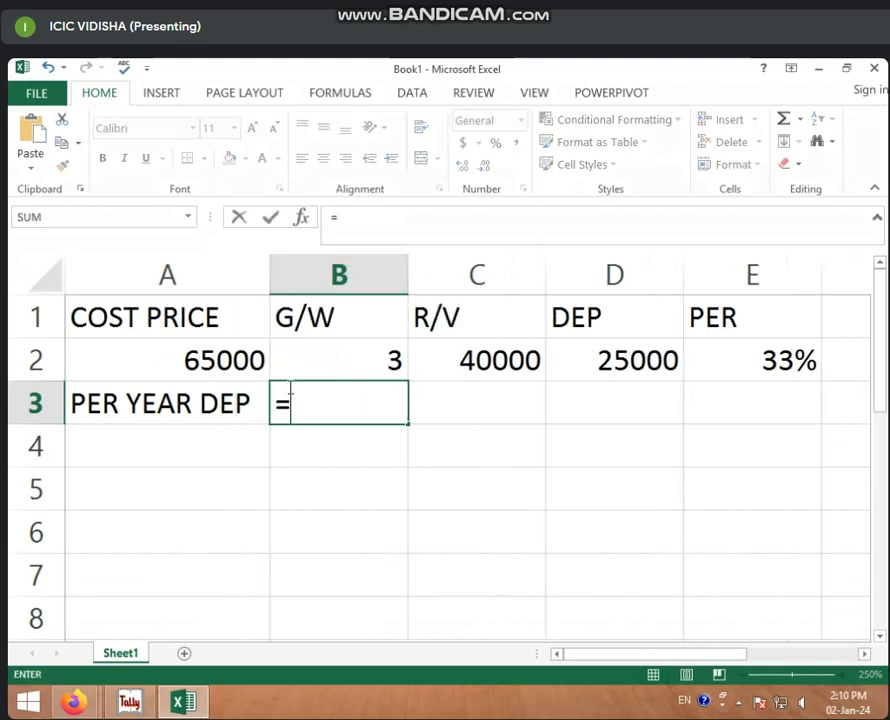
click(620, 342)
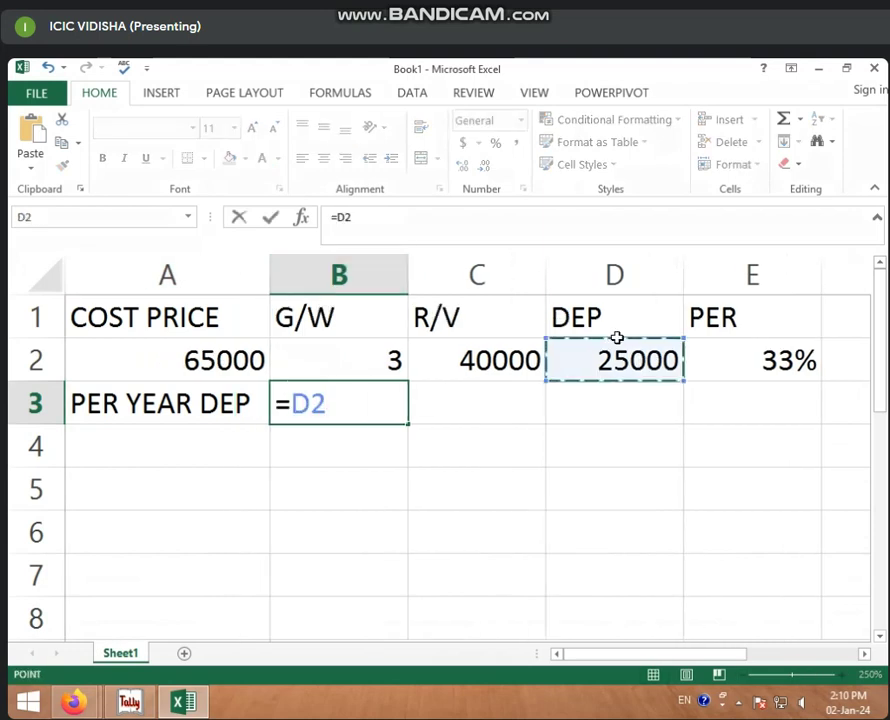
text(/)
click(394, 357)
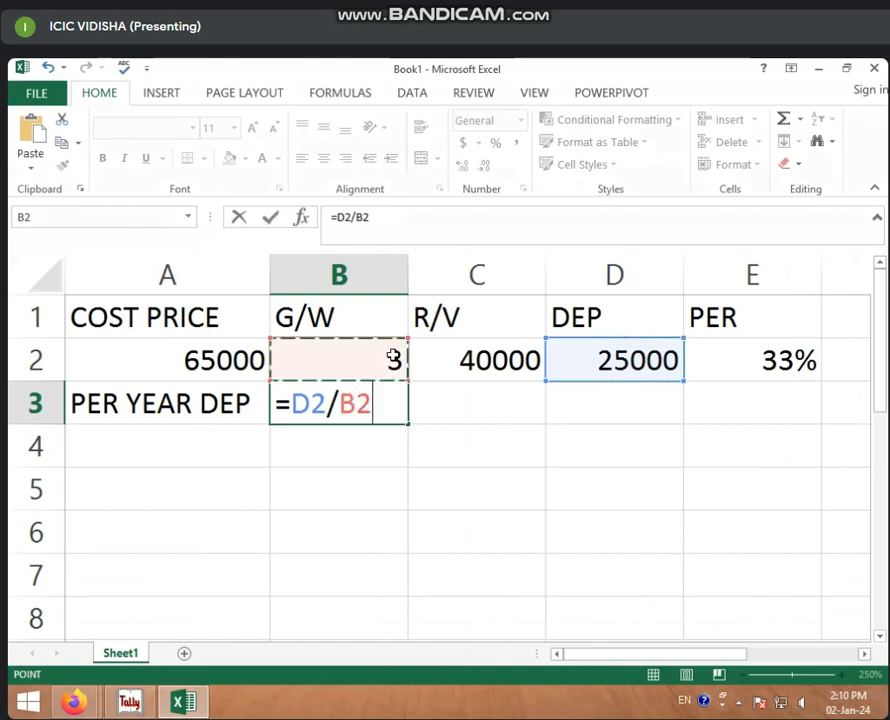
key(Return)
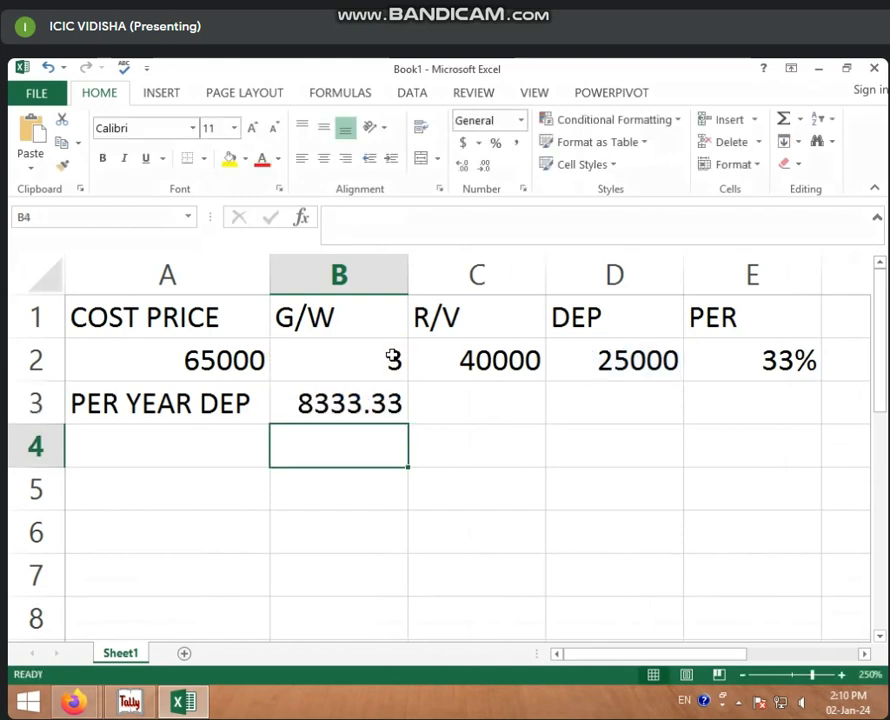
click(372, 398)
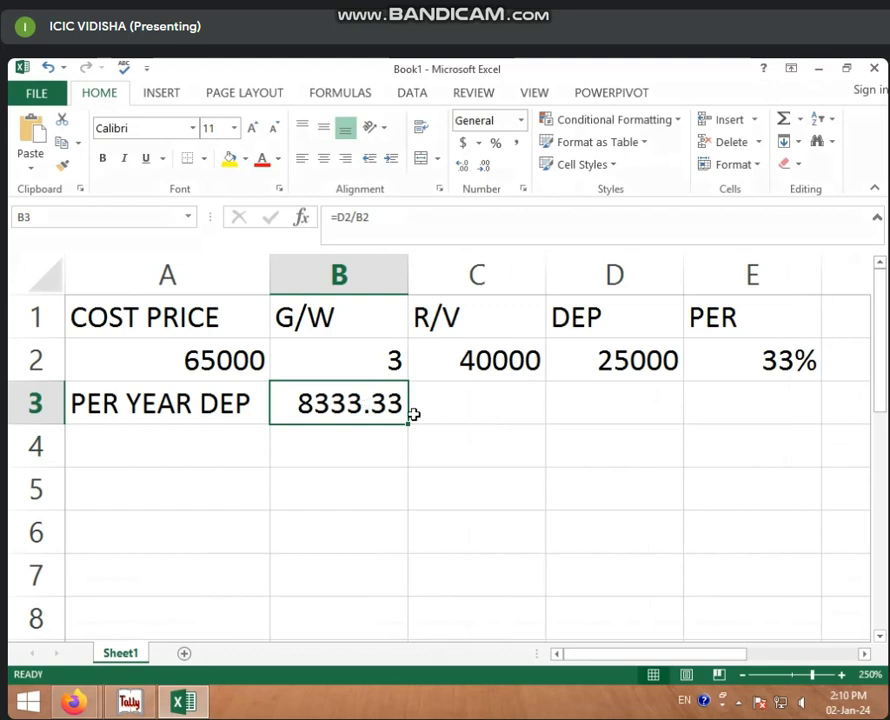
- Enter the label PER MONTH DEP in cell A4 and widen column A to fit it
click(223, 427)
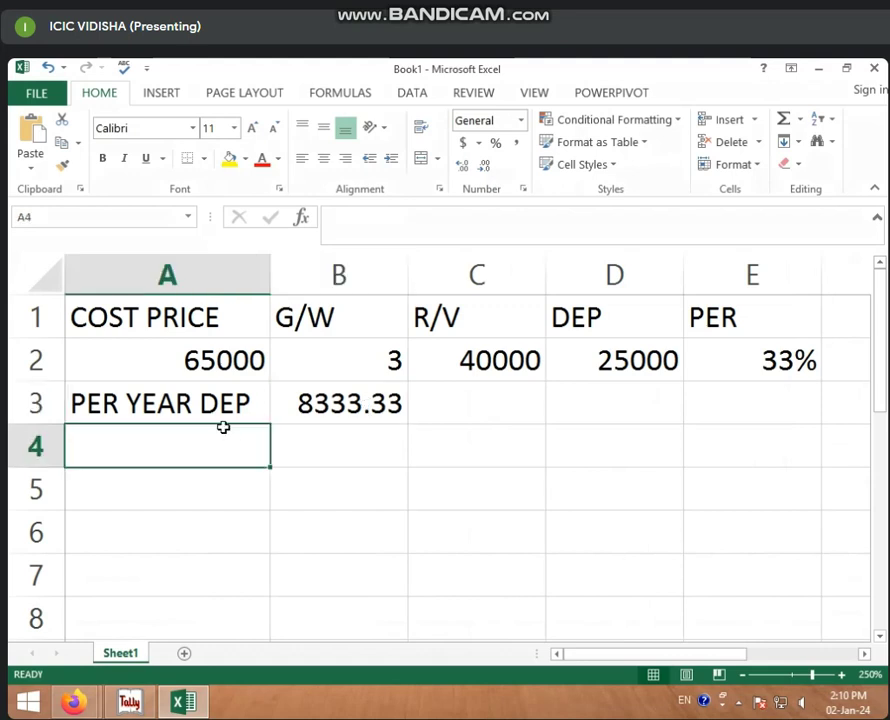
text(PER )
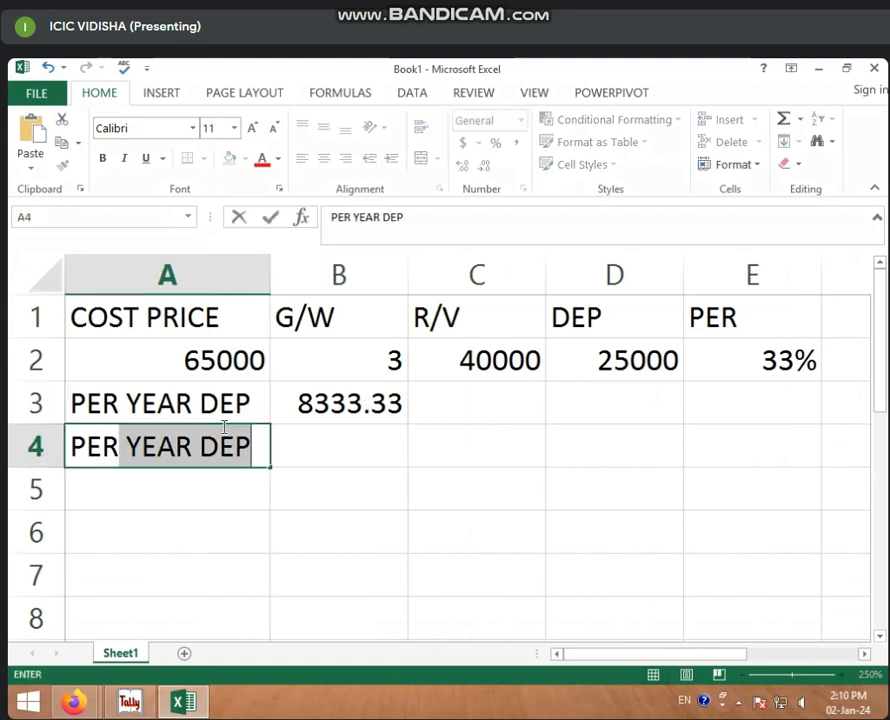
text(MONTH )
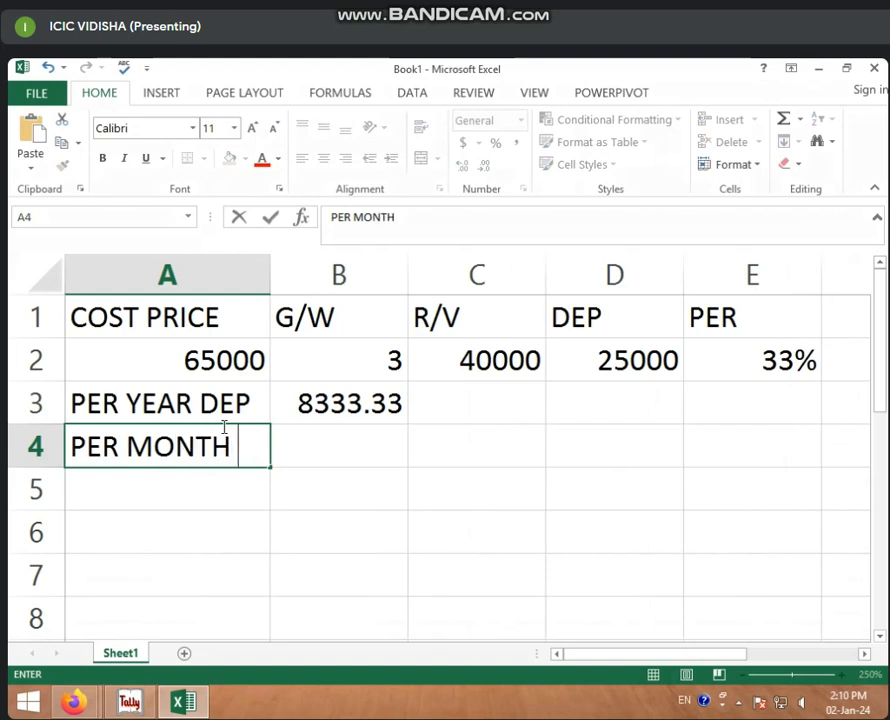
text(DEP)
key(Return)
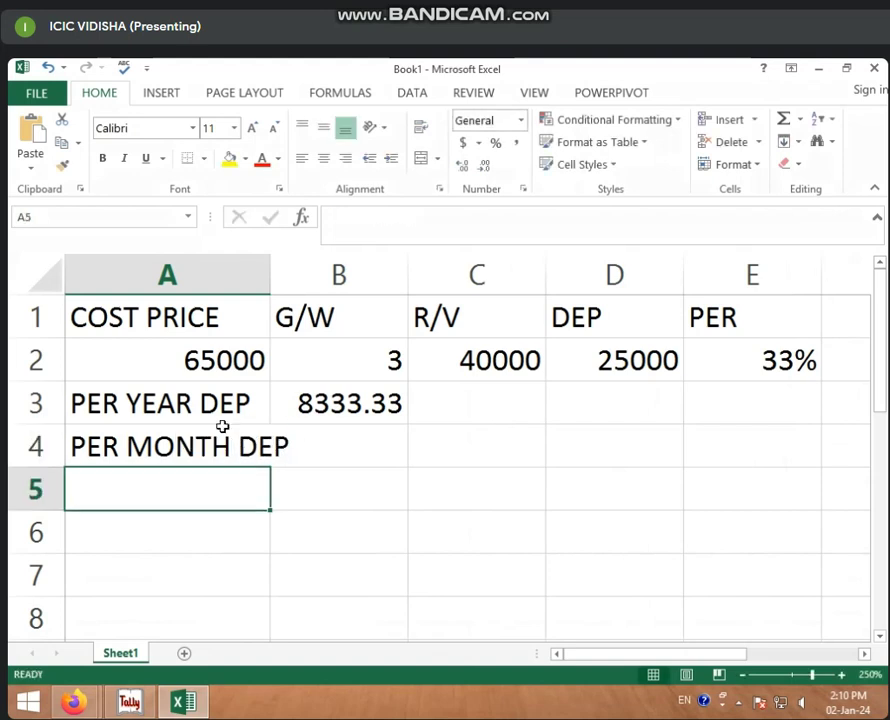
key(Right)
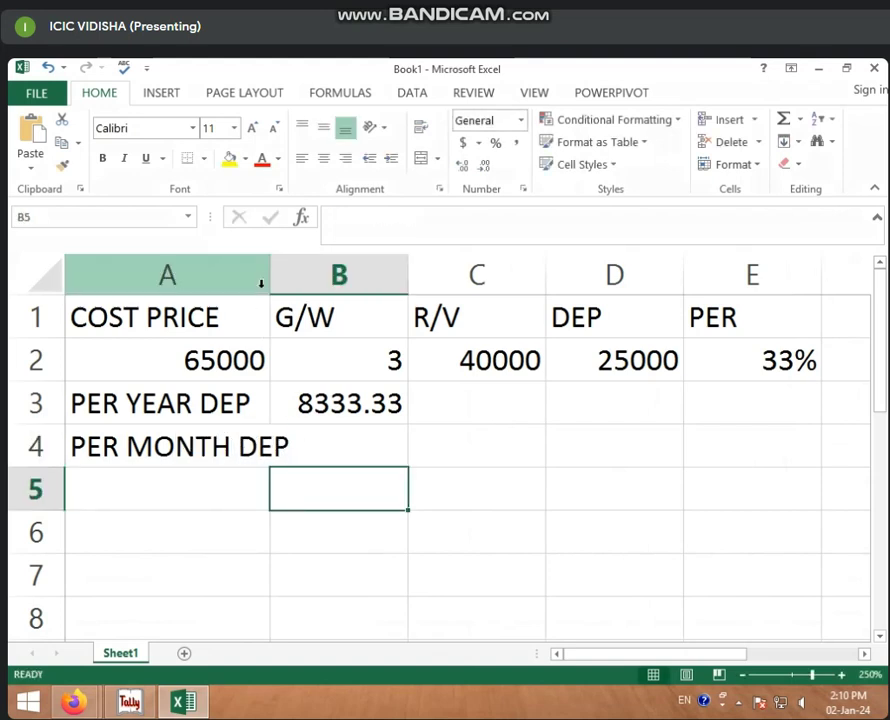
drag(270, 275, 297, 275)
- Calculate the per-month depreciation in cell B4 with the formula =B3/12
click(330, 427)
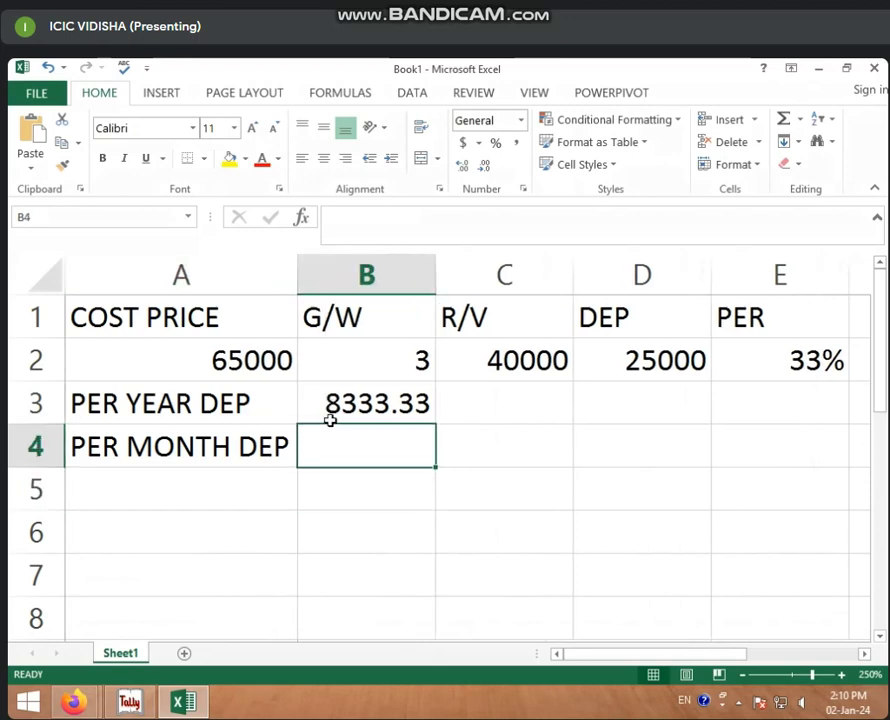
text(=)
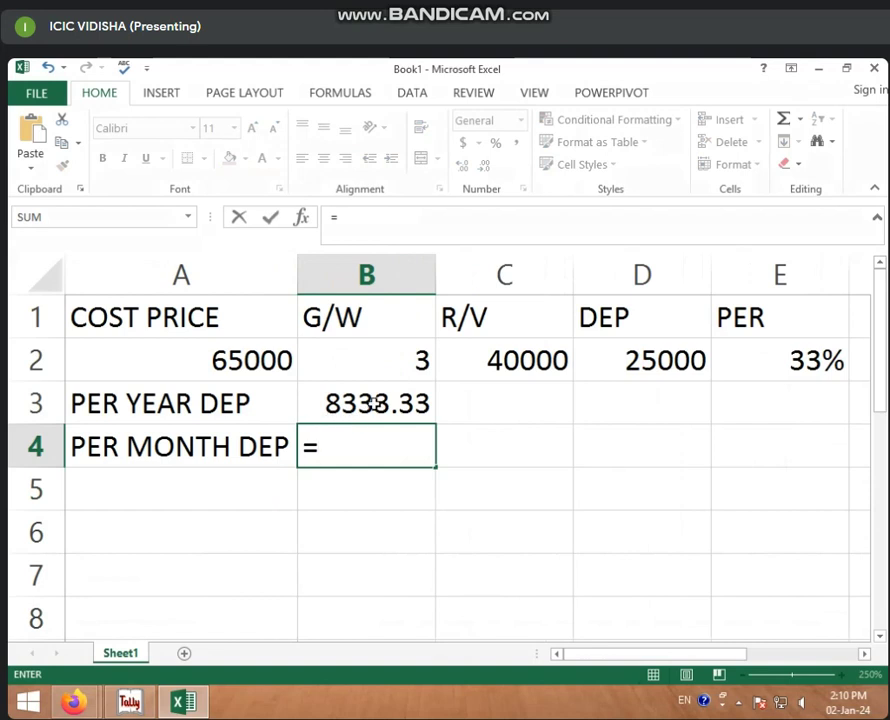
click(373, 402)
text(/12)
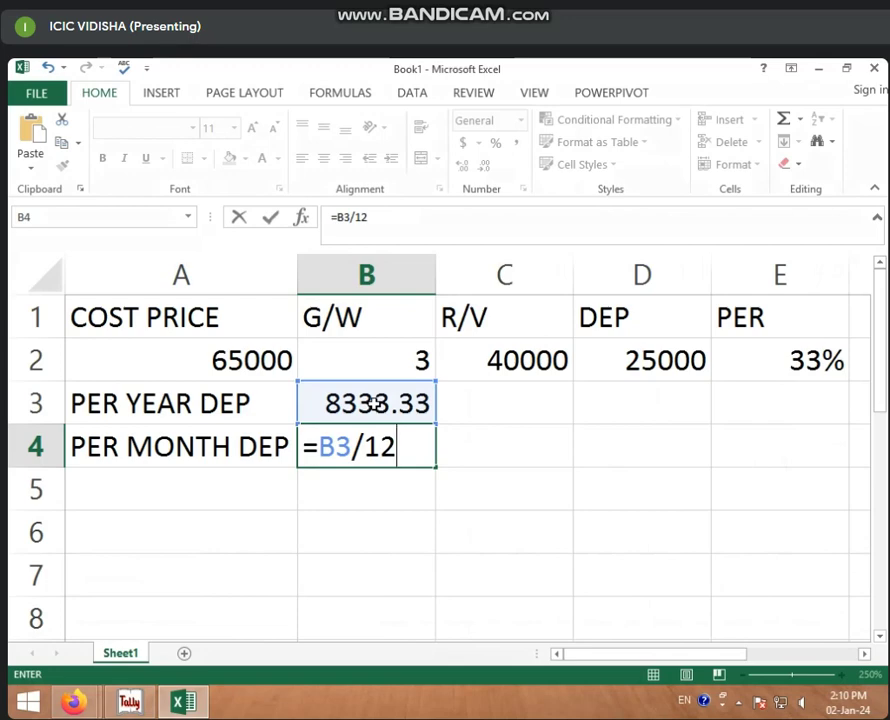
key(Return)
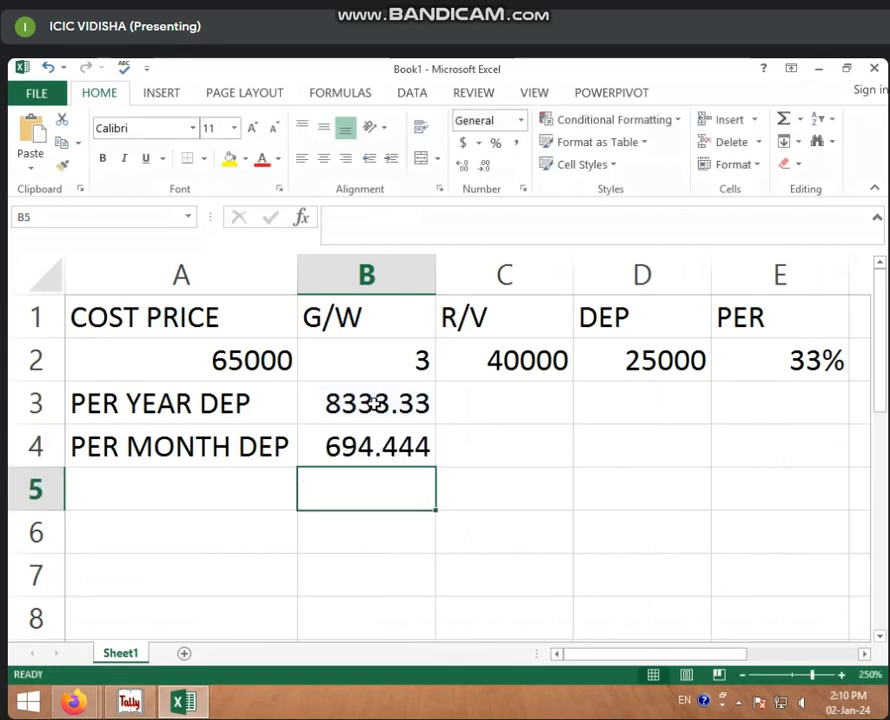
- Review the per-month formula in B4 and the entries and formulas across cells A2 to E2
click(373, 430)
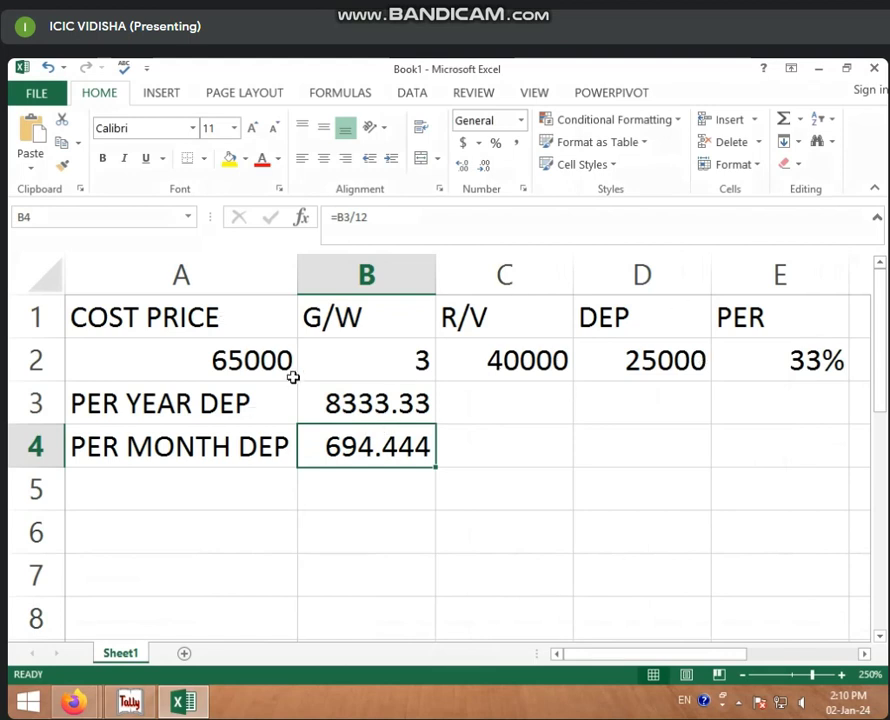
click(262, 375)
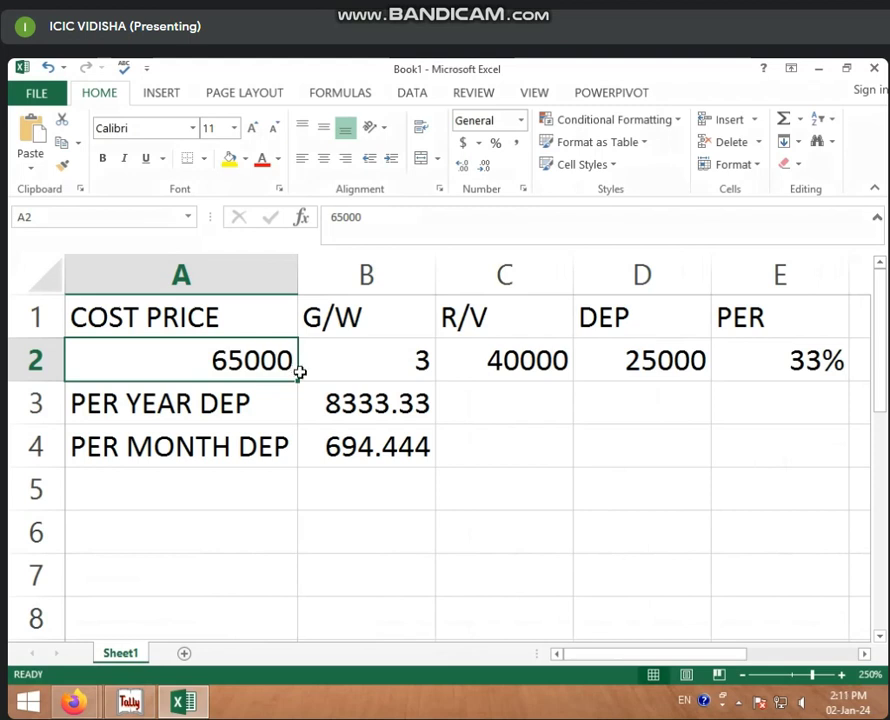
click(407, 373)
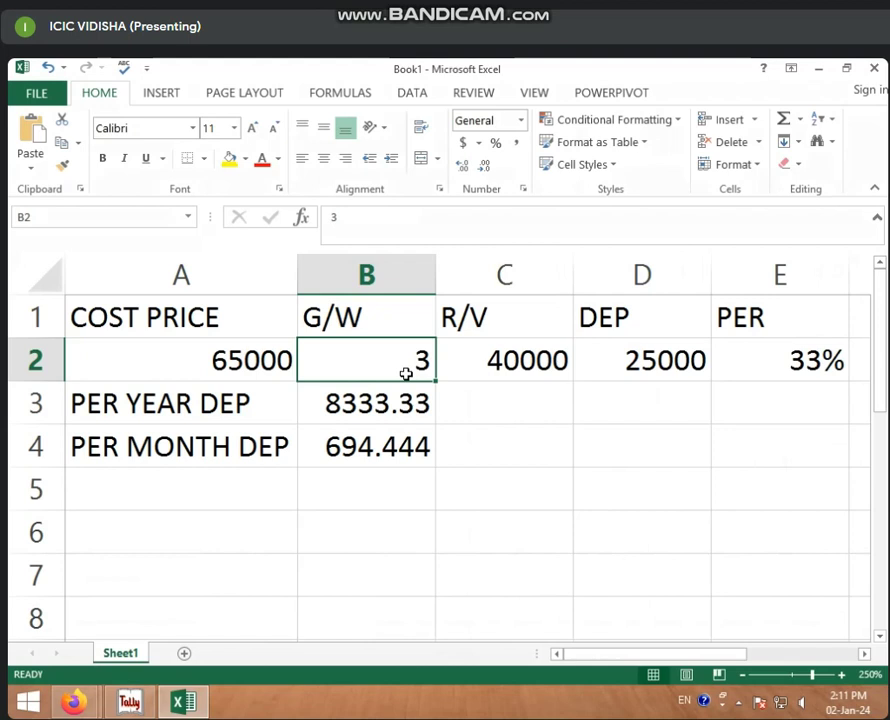
click(488, 362)
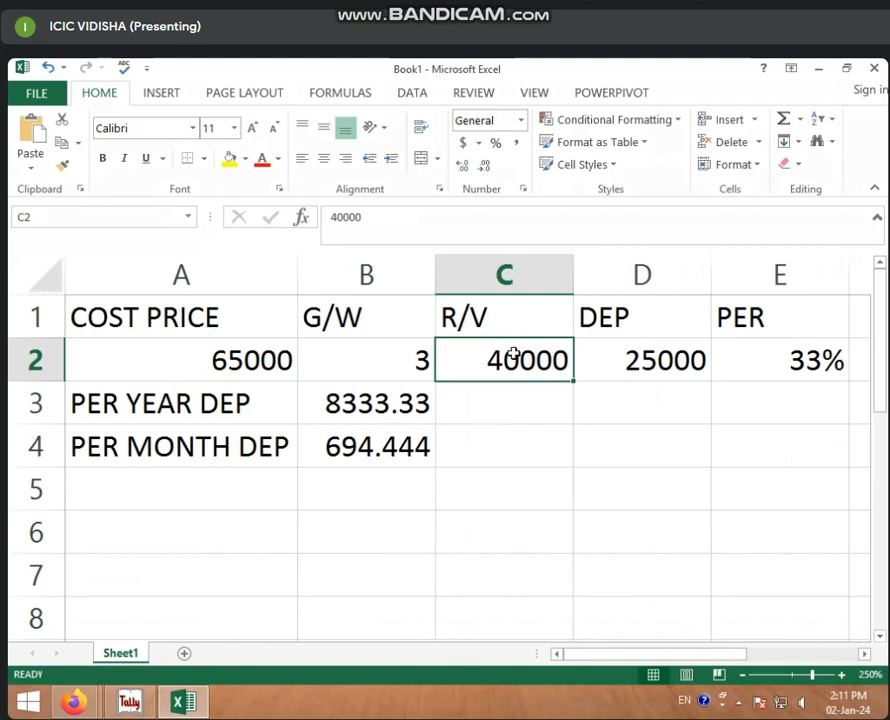
click(648, 360)
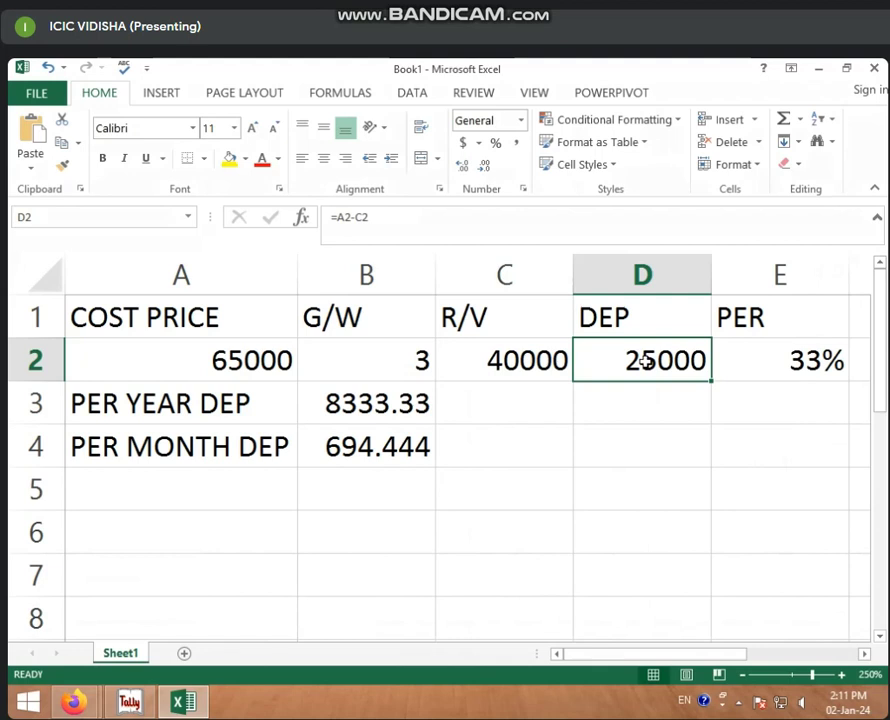
click(740, 360)
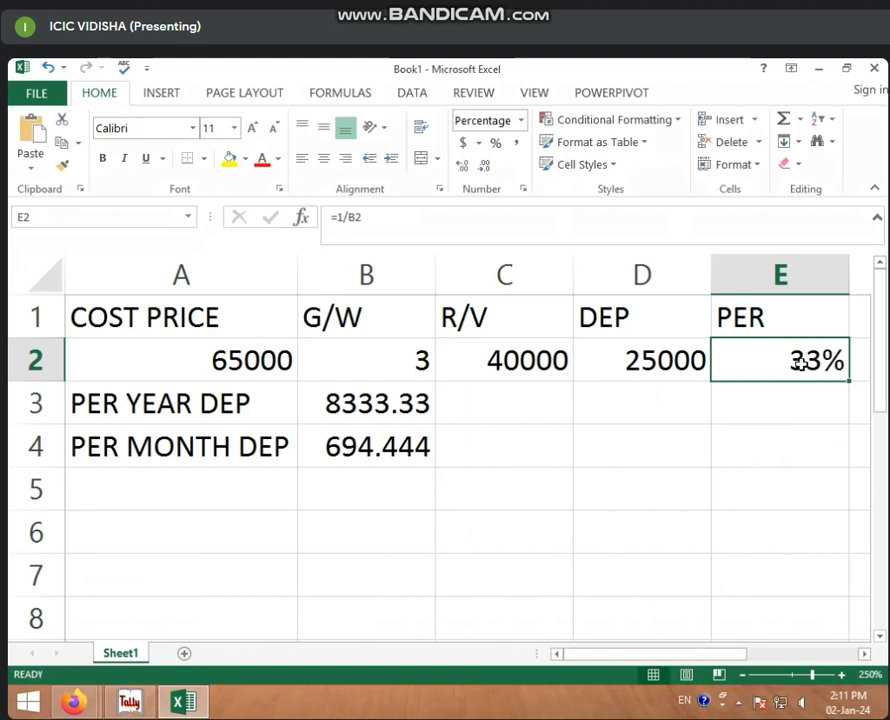
- Clear cell B3 and re-enter the per-year depreciation formula =D2/B2
click(420, 405)
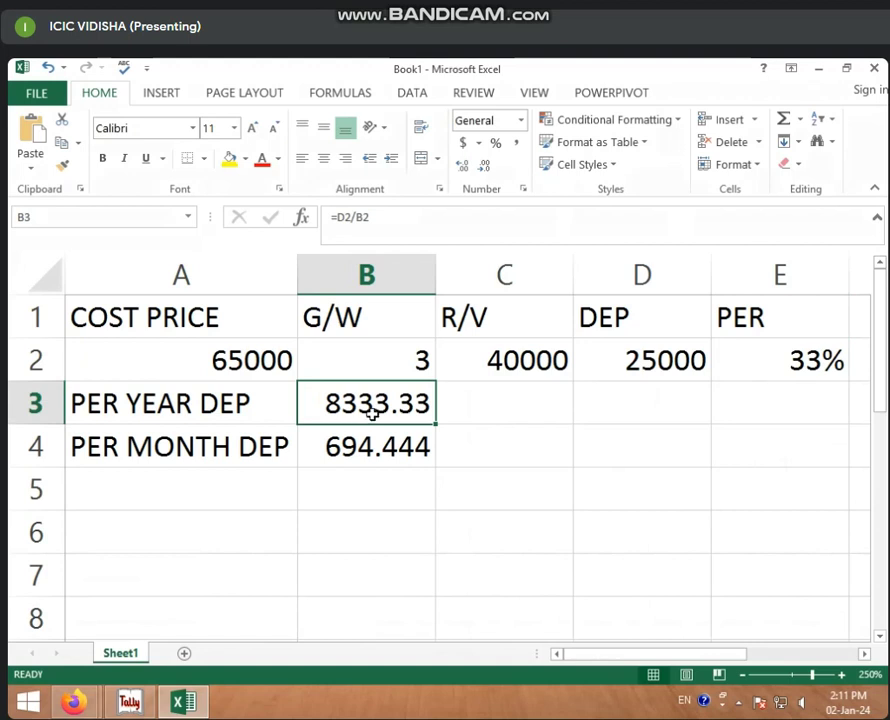
key(BackSpace)
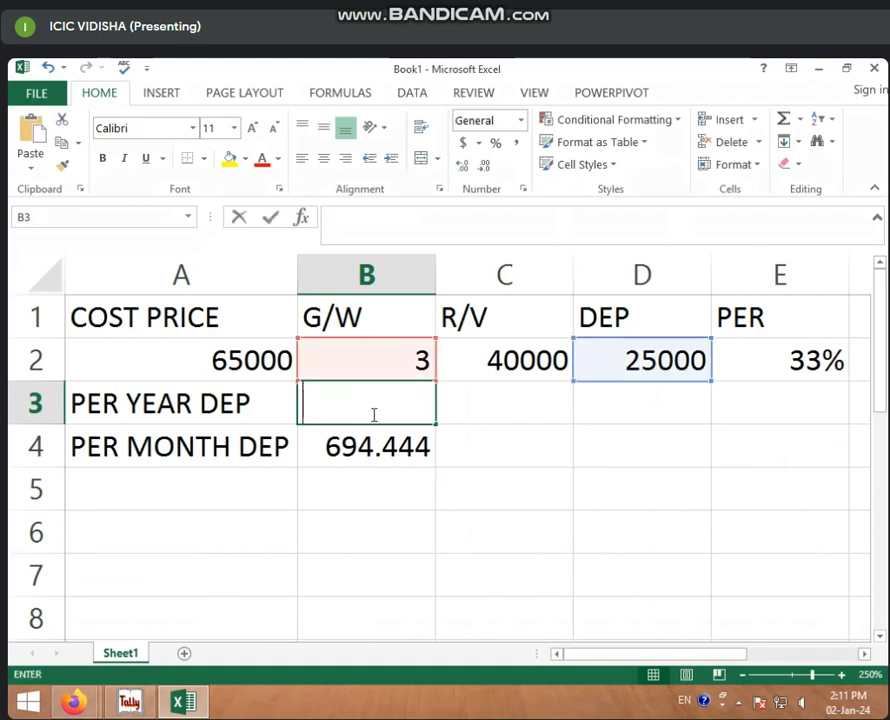
text(=)
click(627, 367)
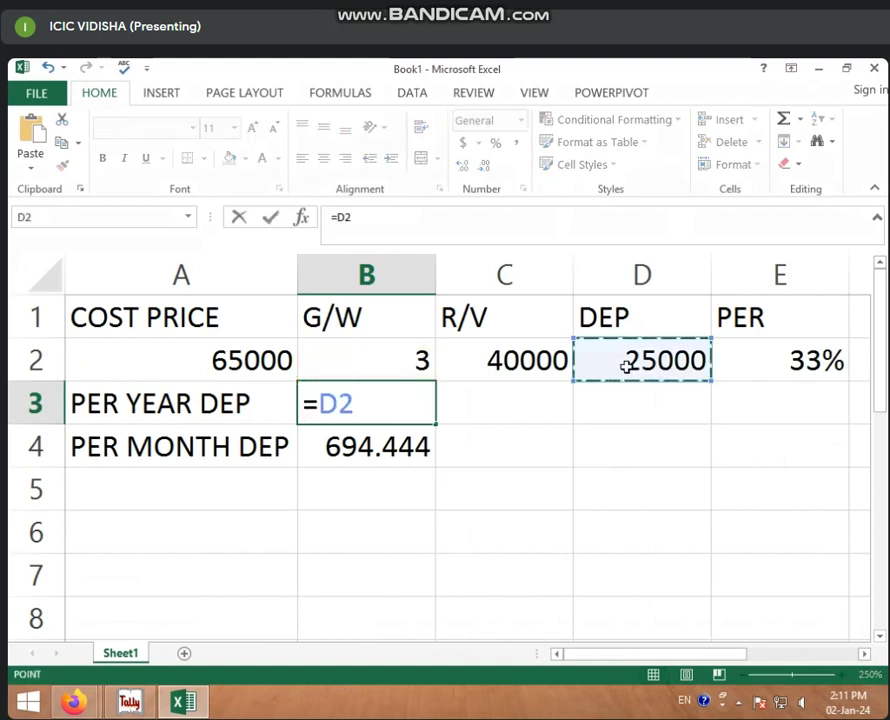
text(/)
click(383, 366)
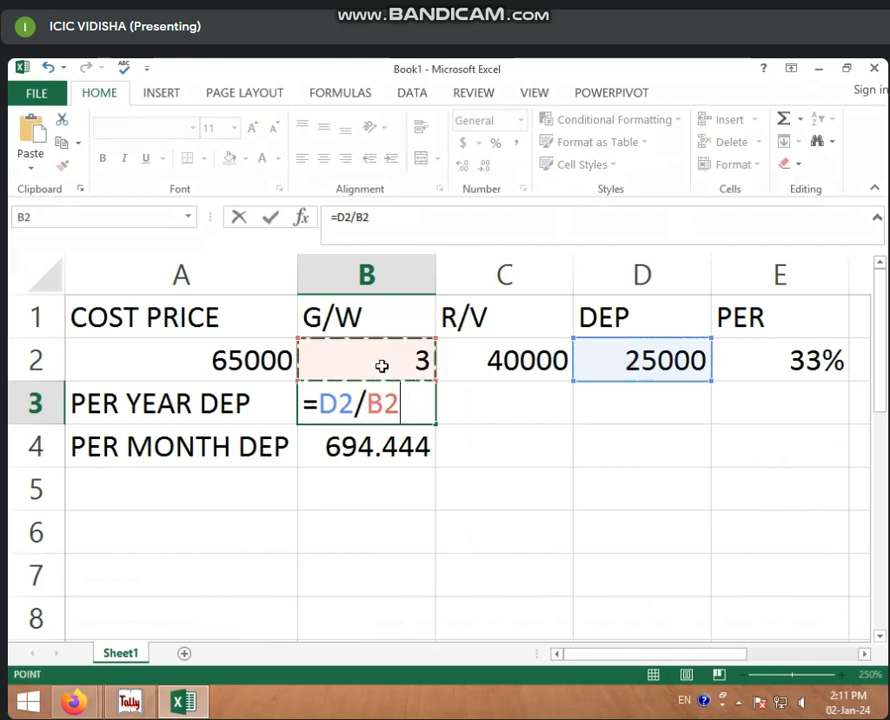
key(Return)
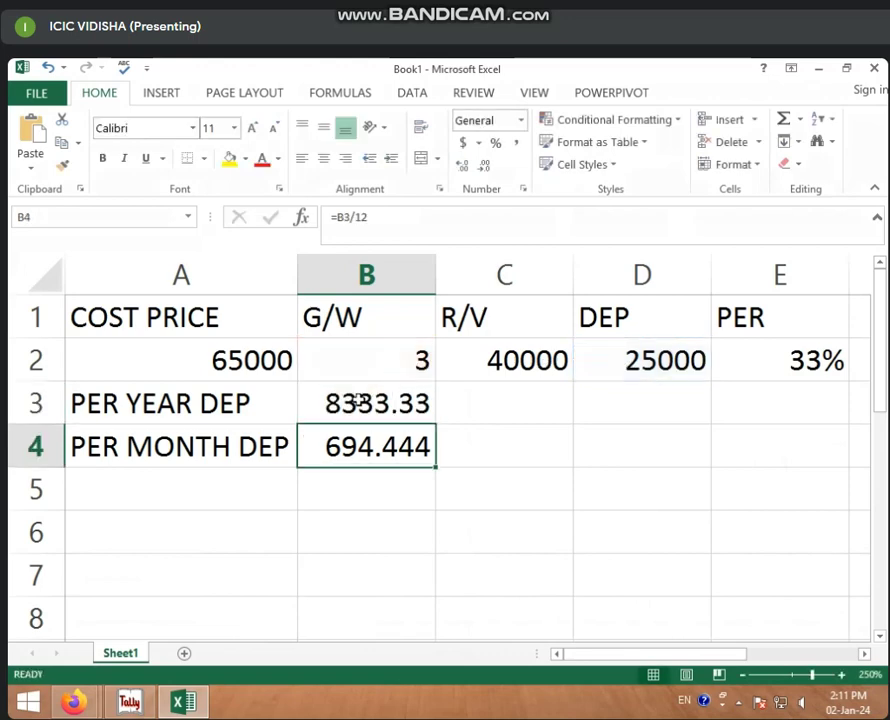
click(349, 400)
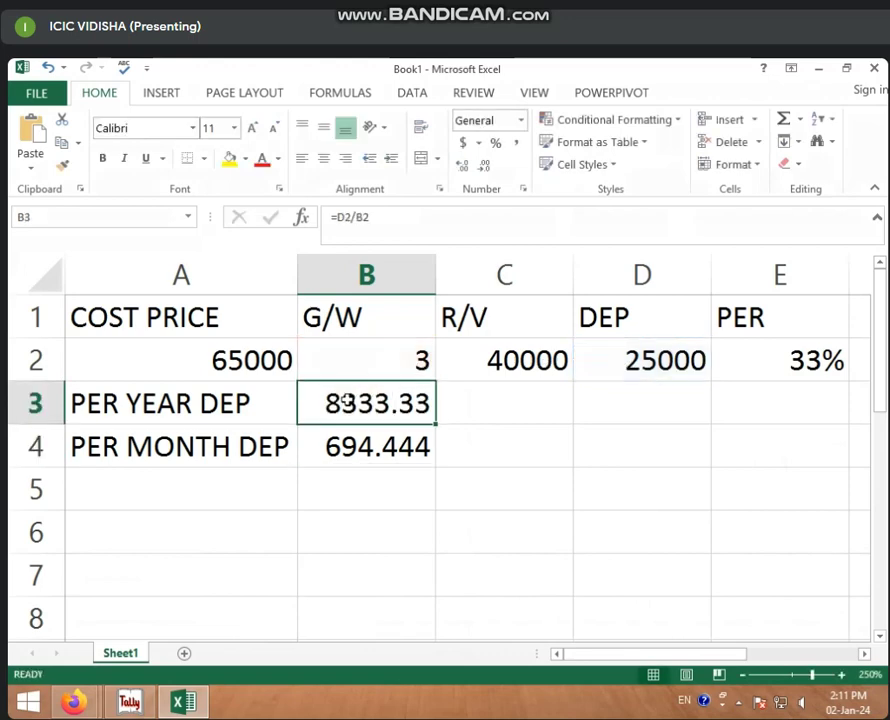
click(407, 428)
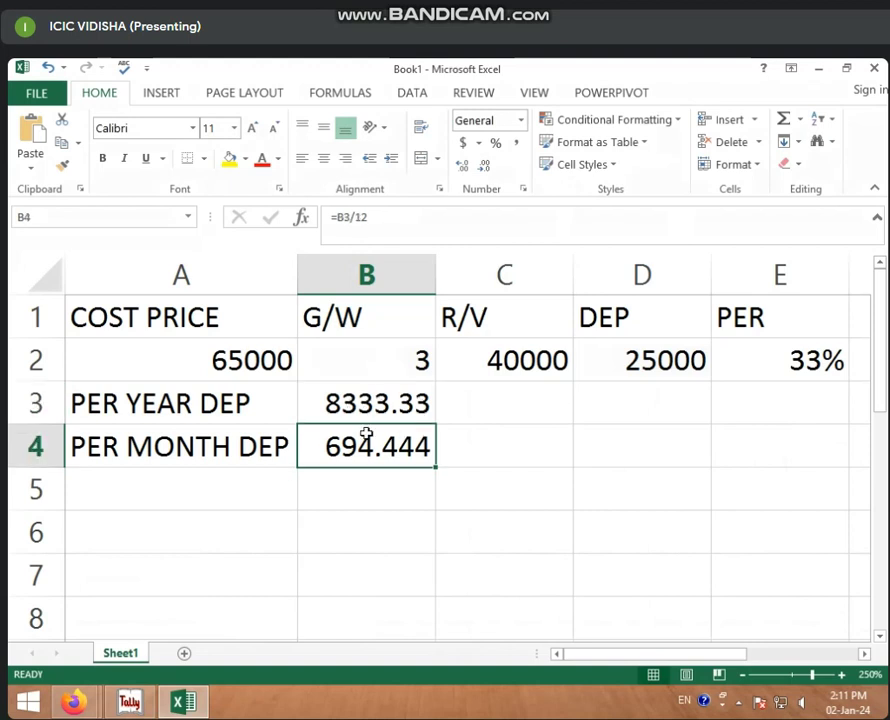
- Replace the per-year depreciation formula in cell B3 with =D2*E2 and check the cells it depends on
click(350, 402)
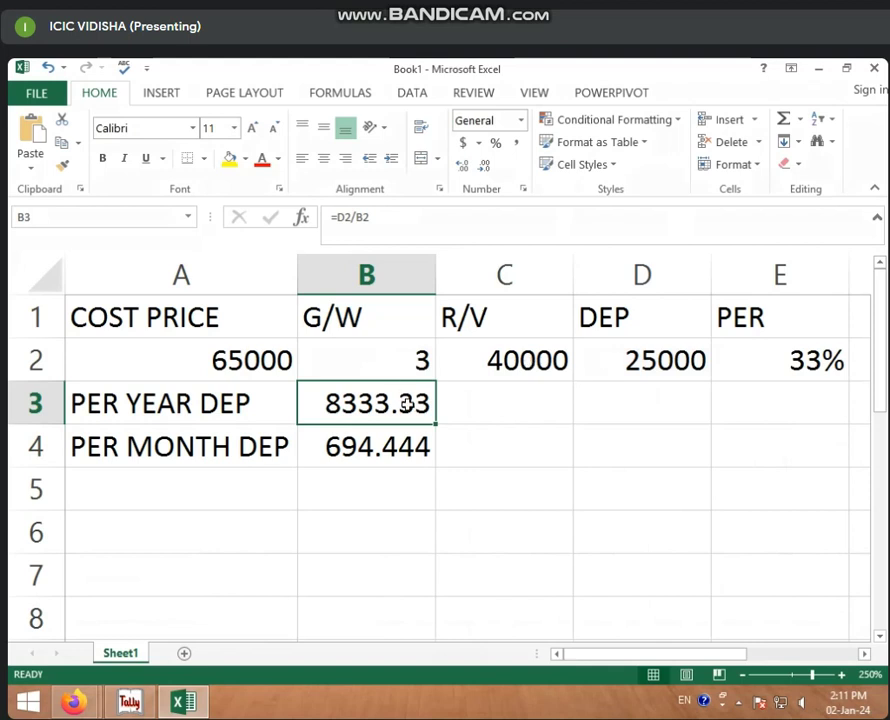
key(BackSpace)
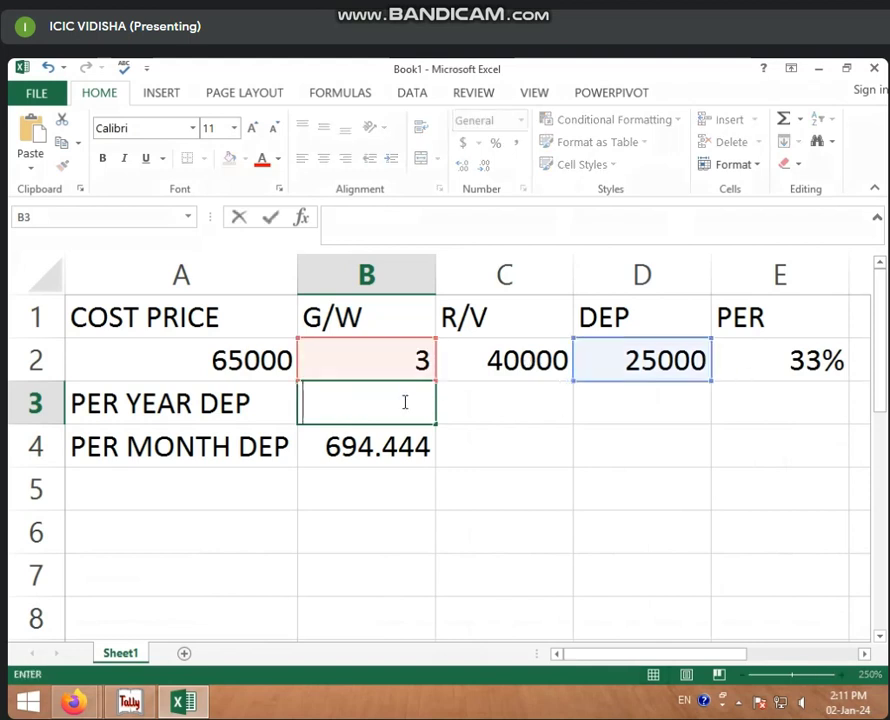
click(439, 404)
click(423, 401)
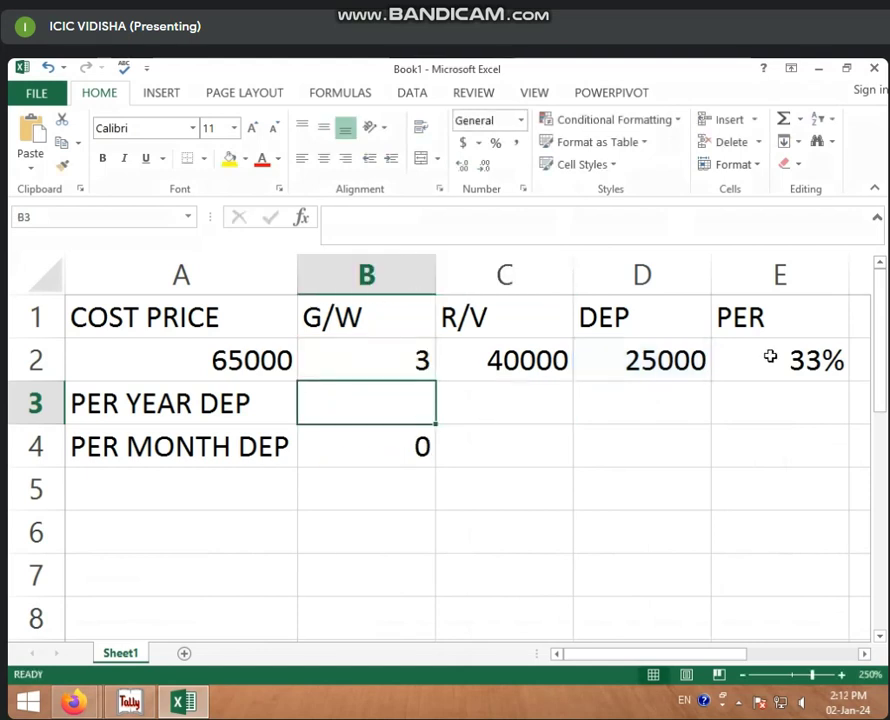
text(=)
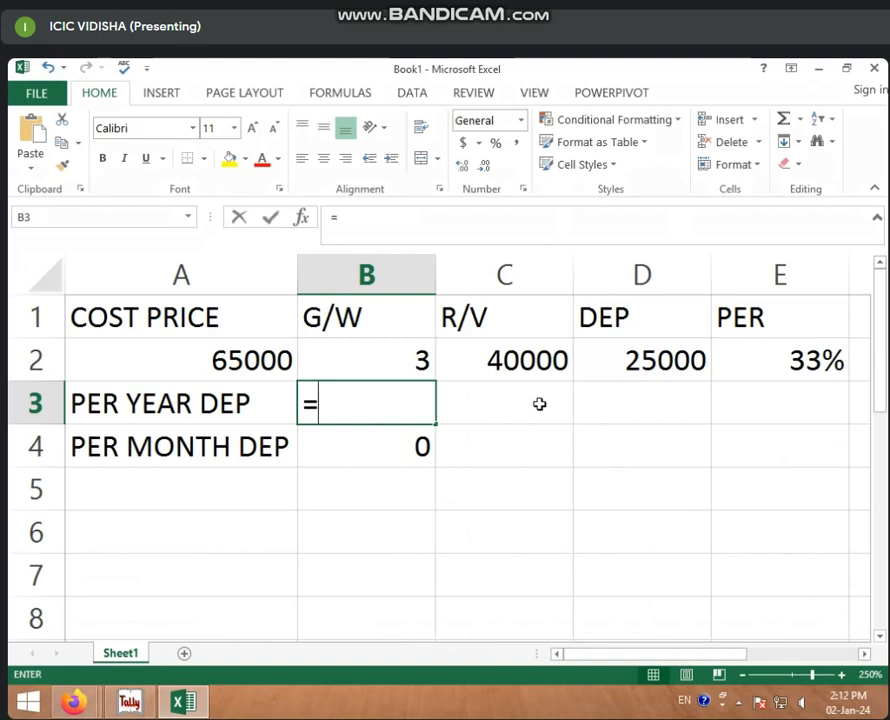
click(645, 362)
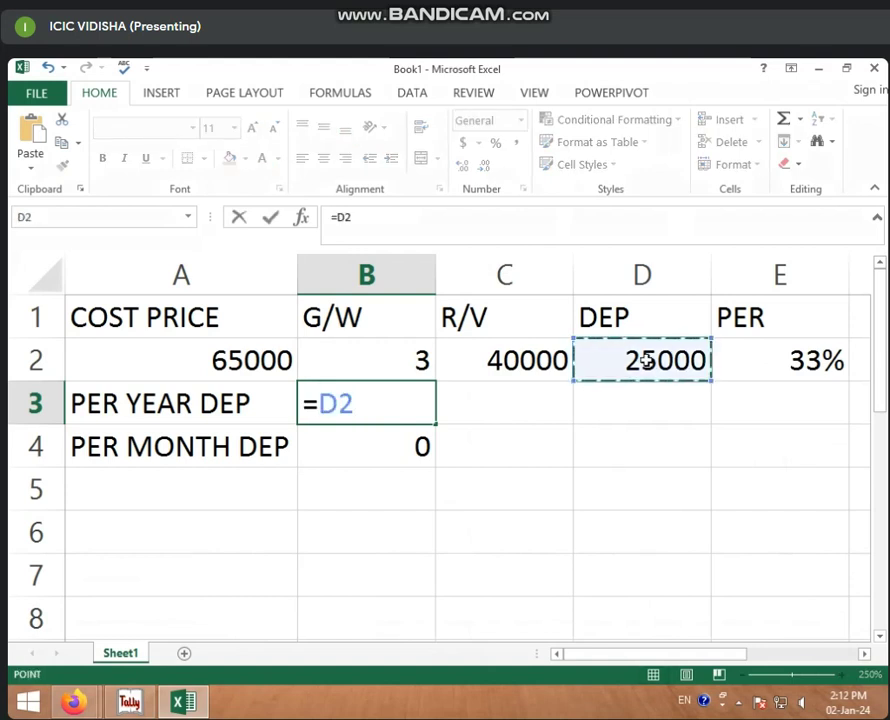
text(*)
click(806, 356)
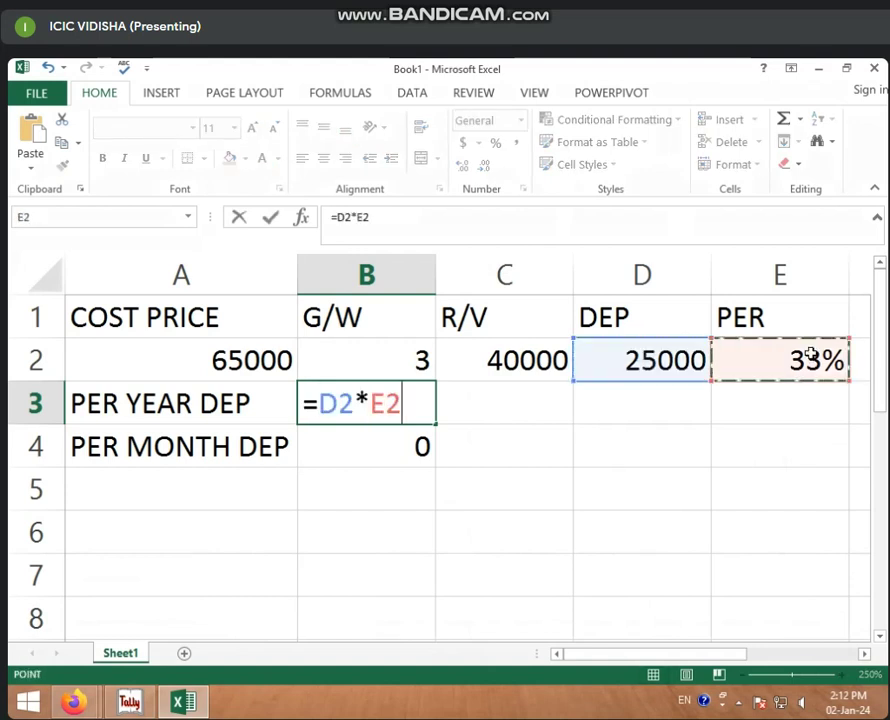
key(Return)
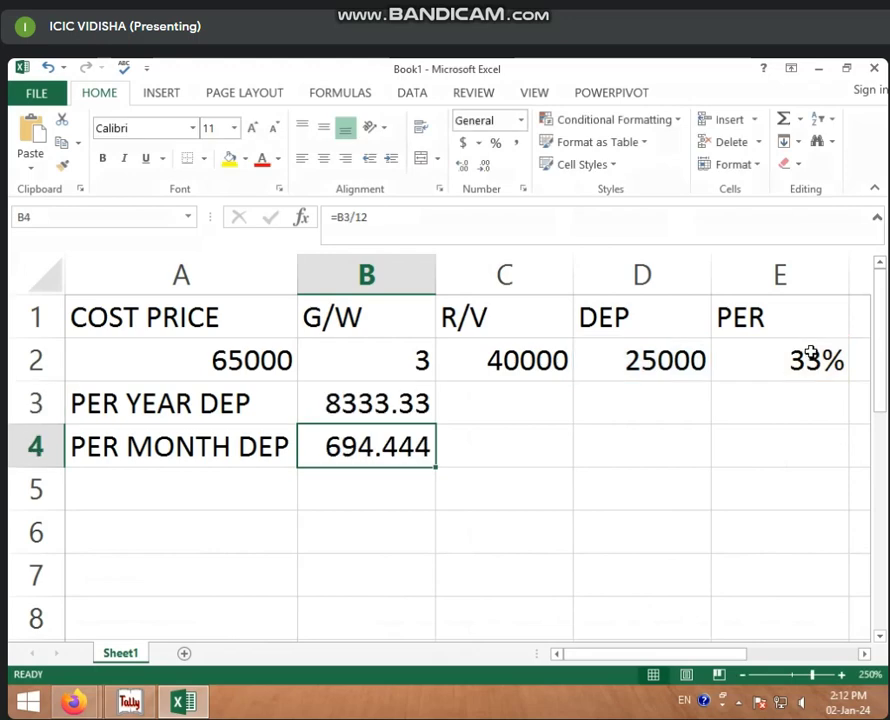
click(800, 352)
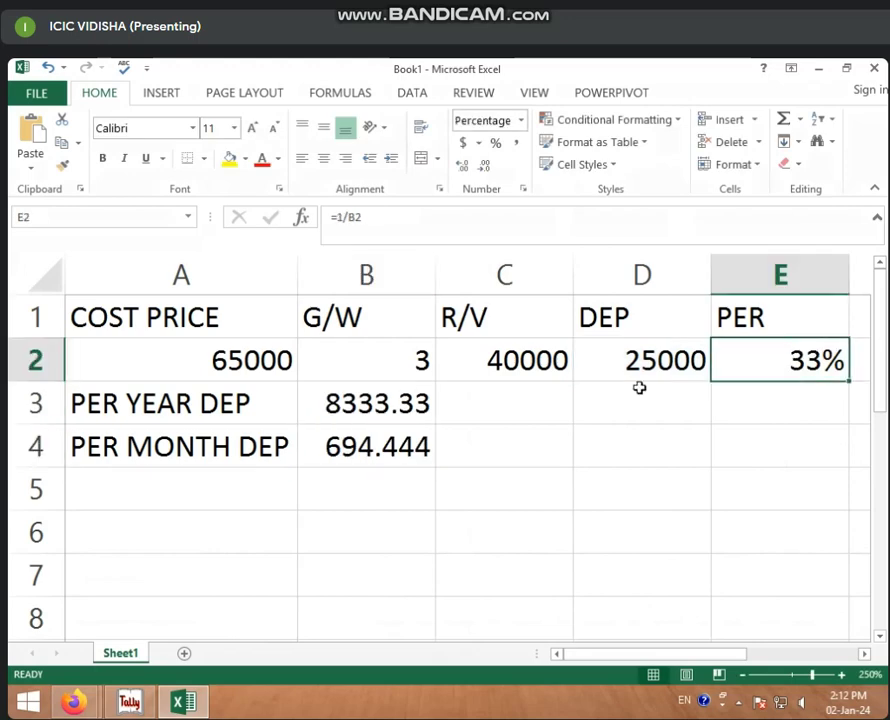
click(418, 410)
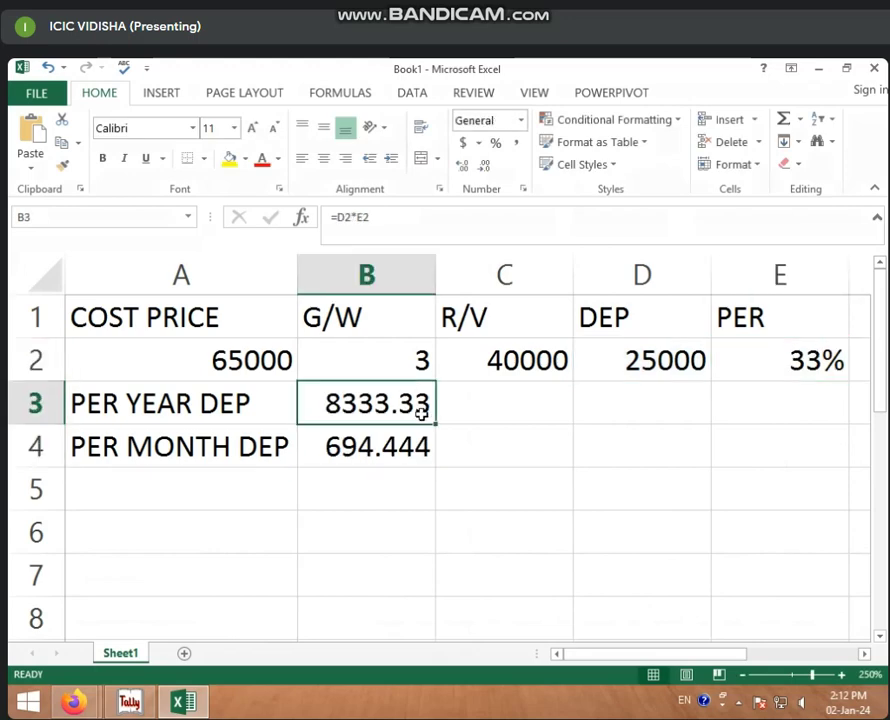
click(427, 352)
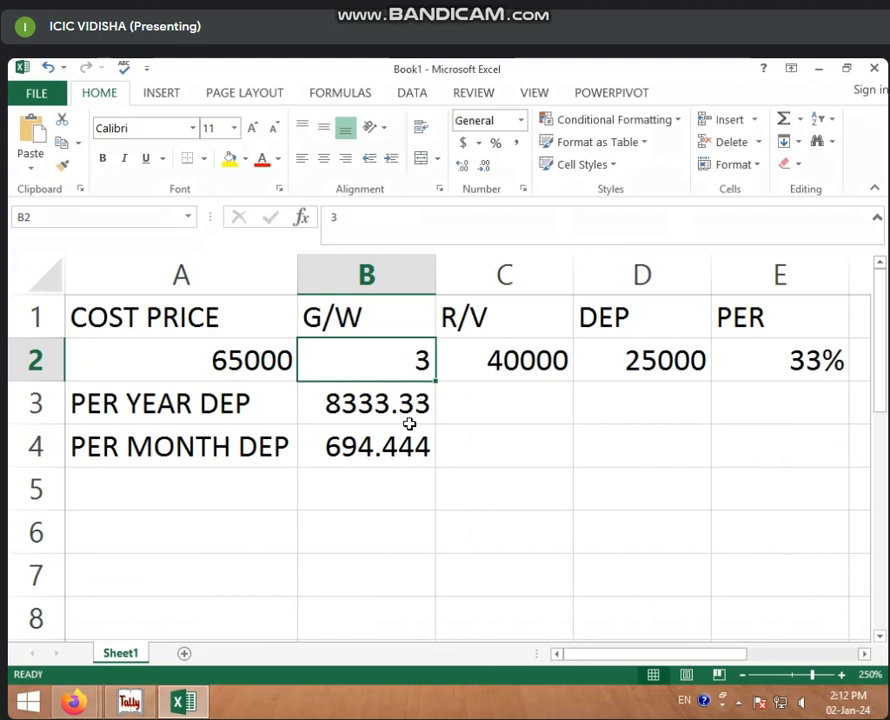
- Clear cell B4 and re-enter the per-month depreciation formula =B3/12
click(406, 428)
double_click(408, 430)
key(BackSpace)
key(BackSpace)
key(BackSpace)
key(BackSpace)
key(BackSpace)
key(BackSpace)
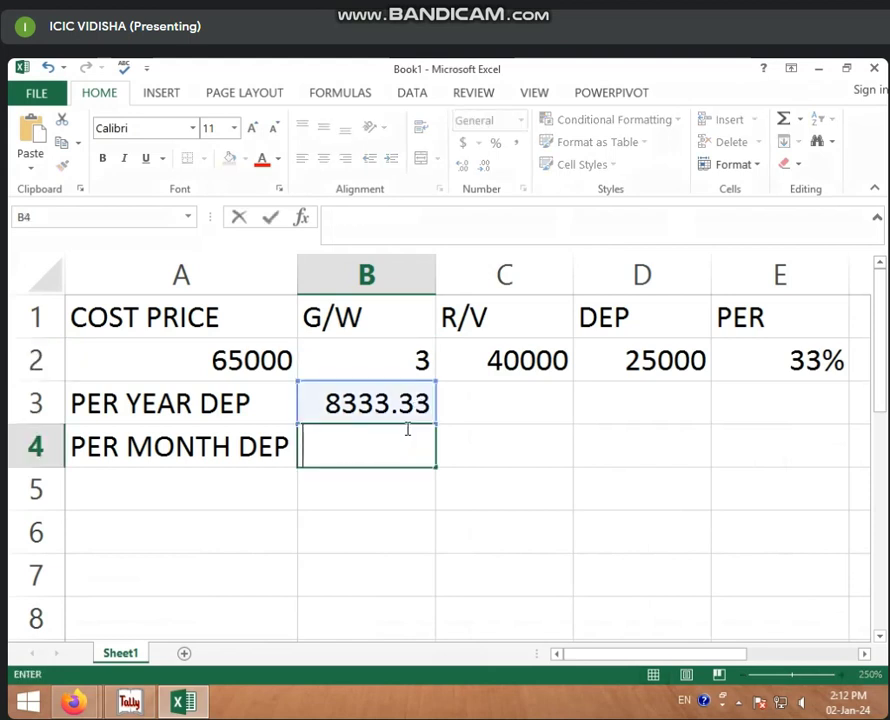
text(=)
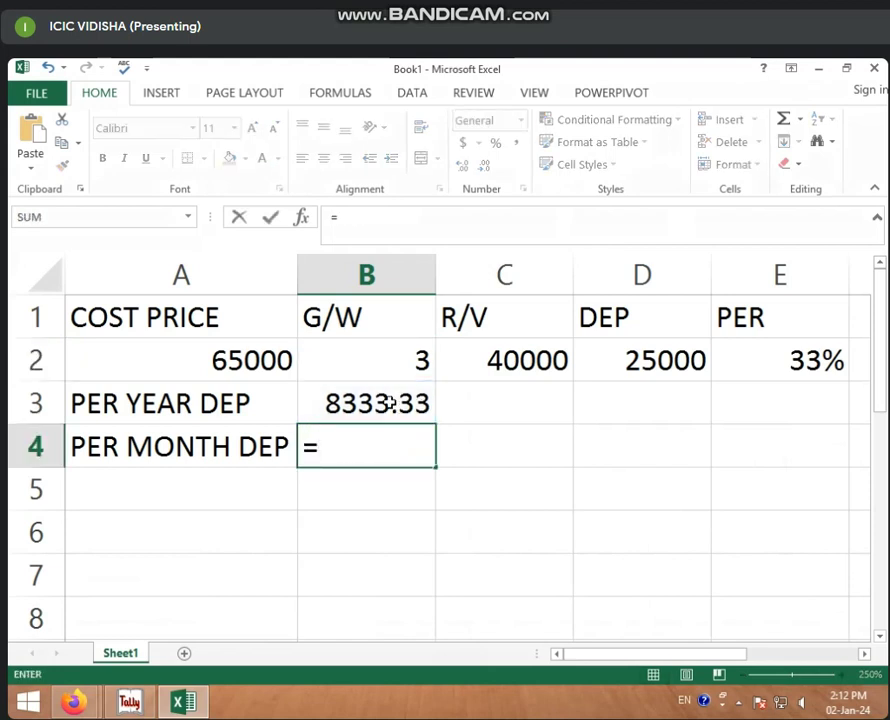
click(390, 402)
text(/)
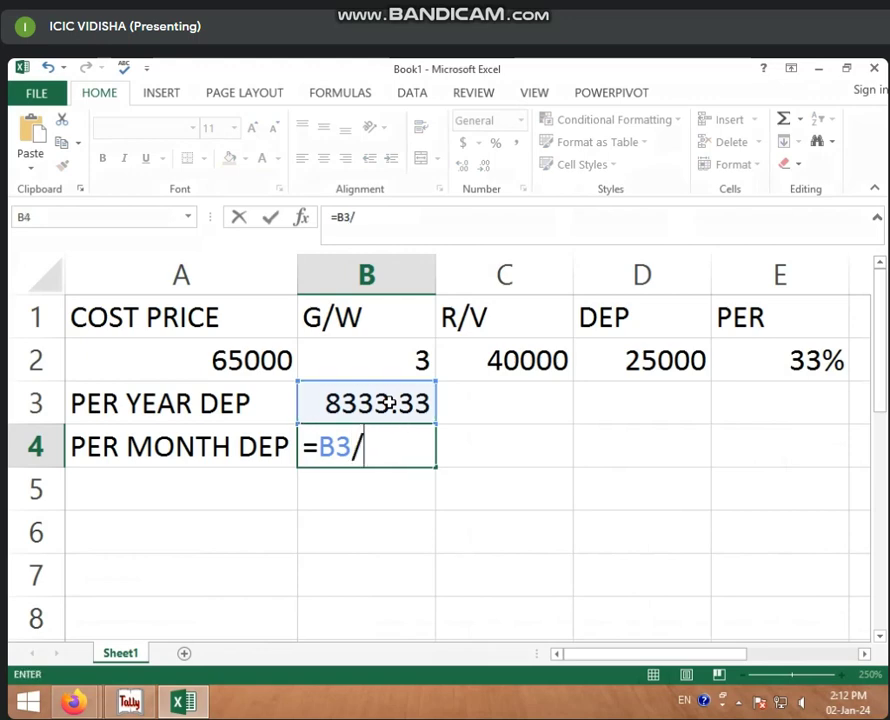
text(12)
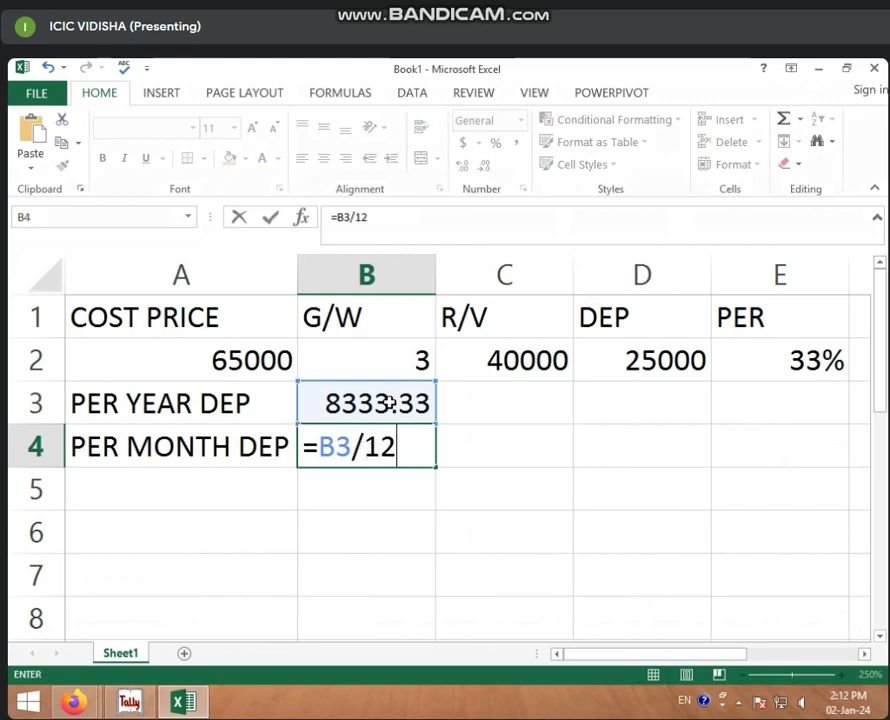
key(Return)
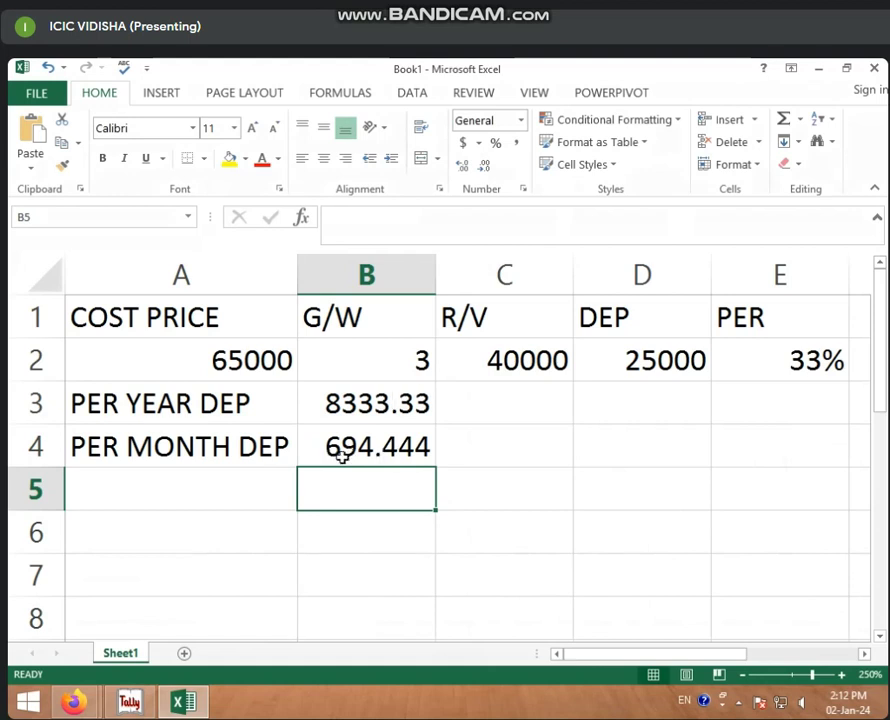
- Add the label PER DAY DEP in cell A5
click(230, 480)
text(P)
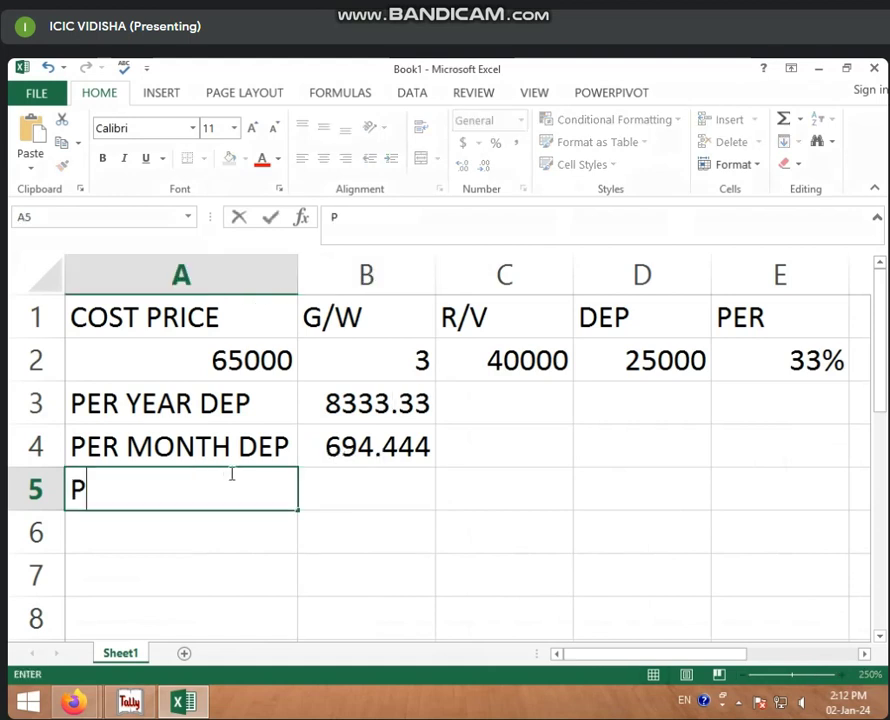
text(ER DA)
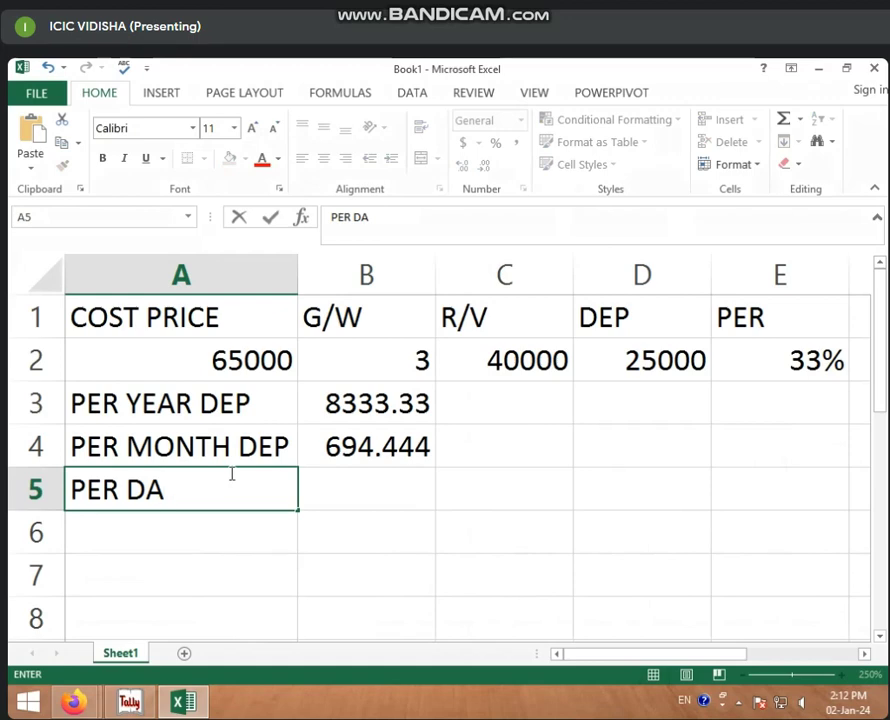
text(Y DEP)
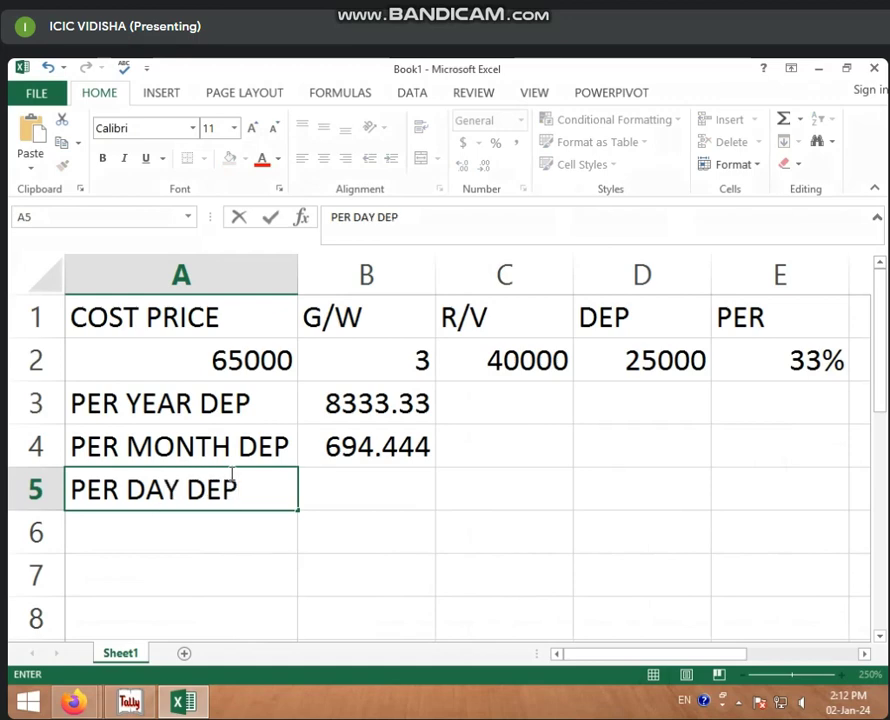
key(Tab)
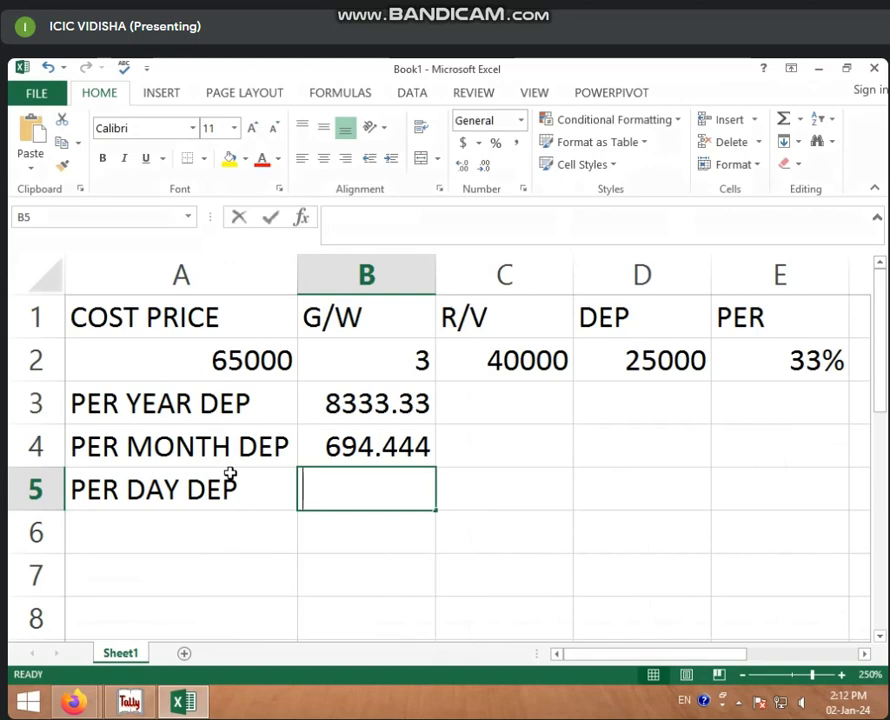
- Calculate the per-day depreciation in cell B5 with the formula =B3/365 and check it
text(=)
click(367, 405)
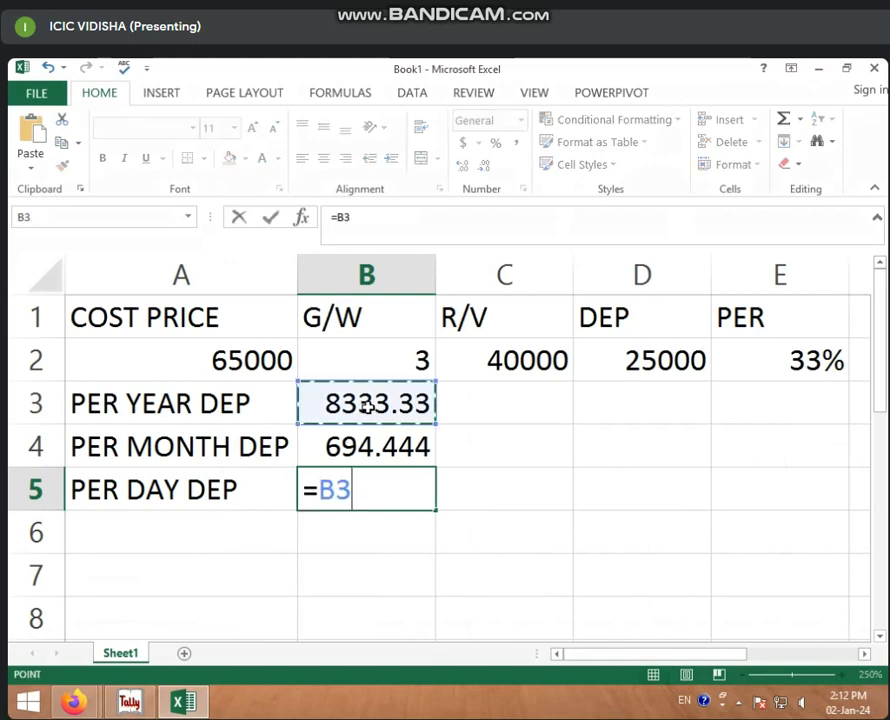
text(/365)
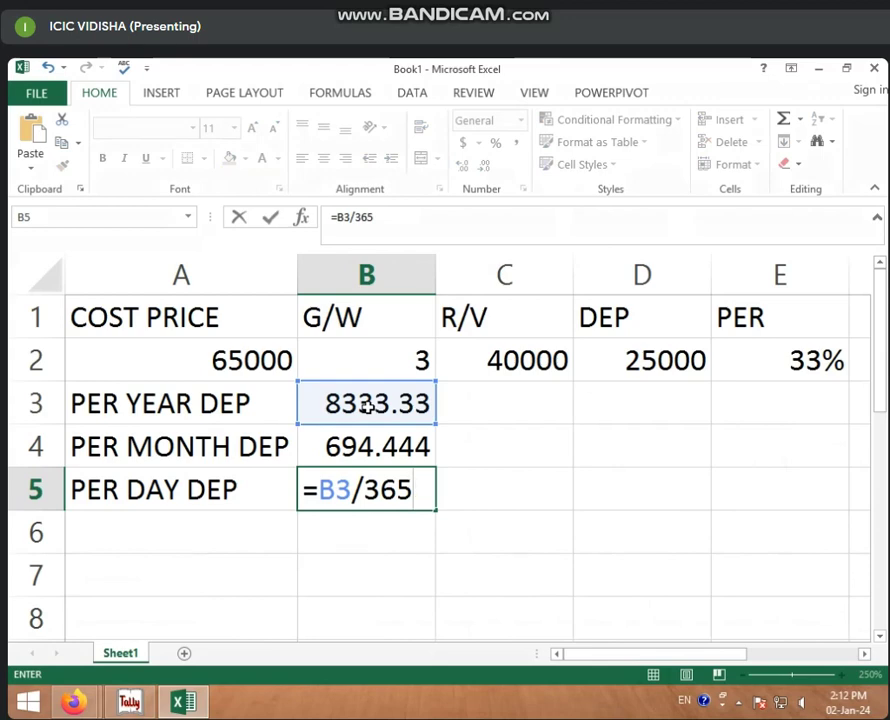
key(Return)
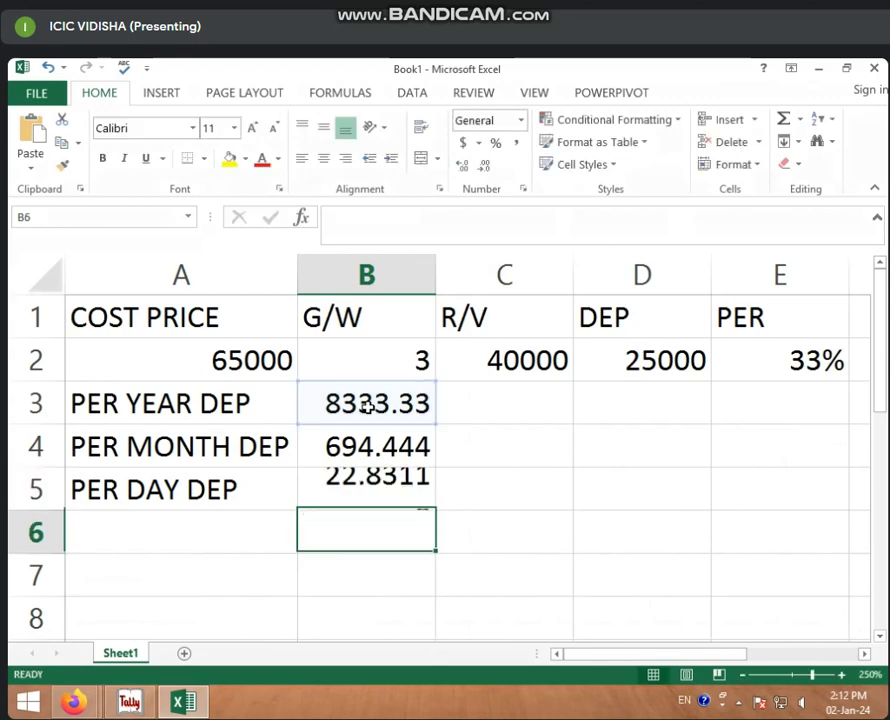
click(340, 478)
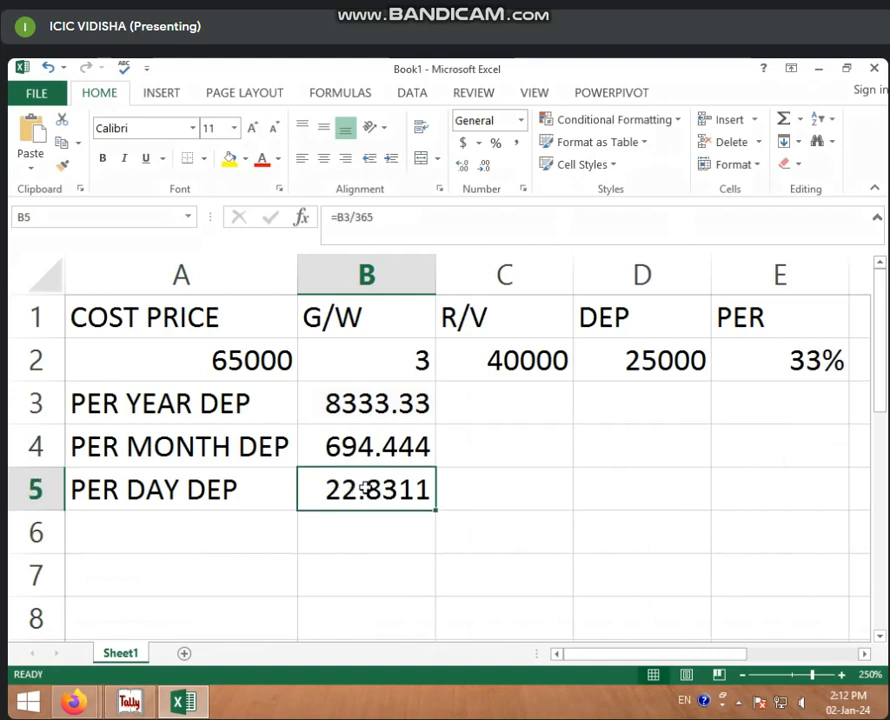
- Add the label USE DAY in cell A6
click(197, 522)
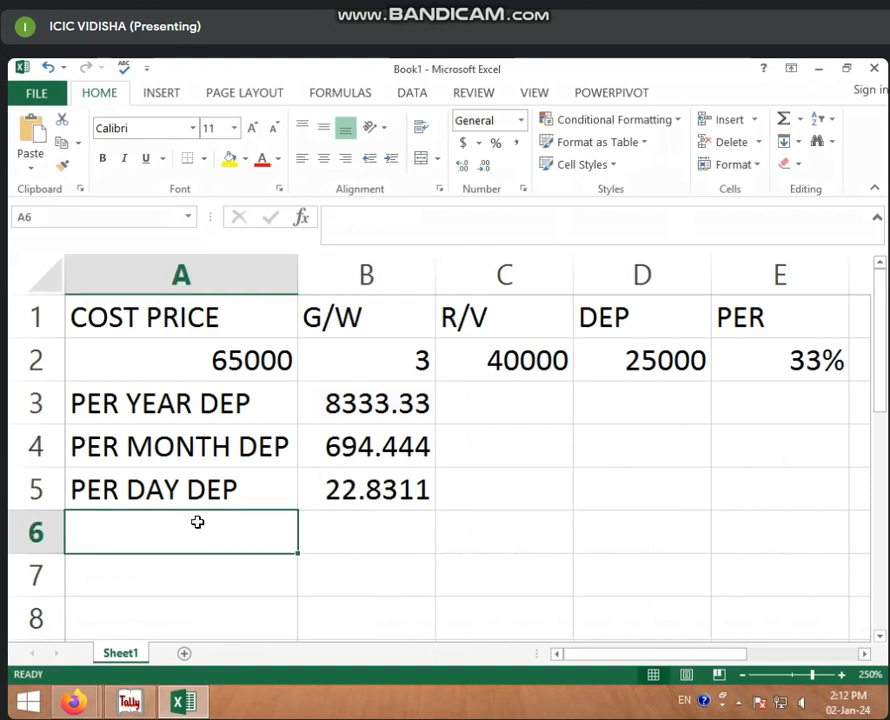
text(USE DAY)
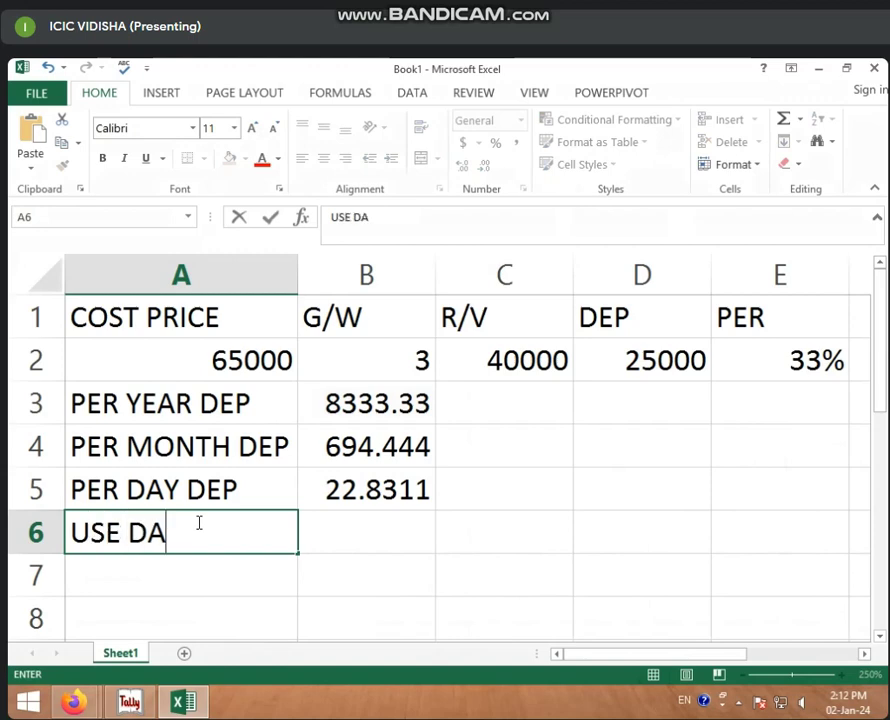
click(371, 523)
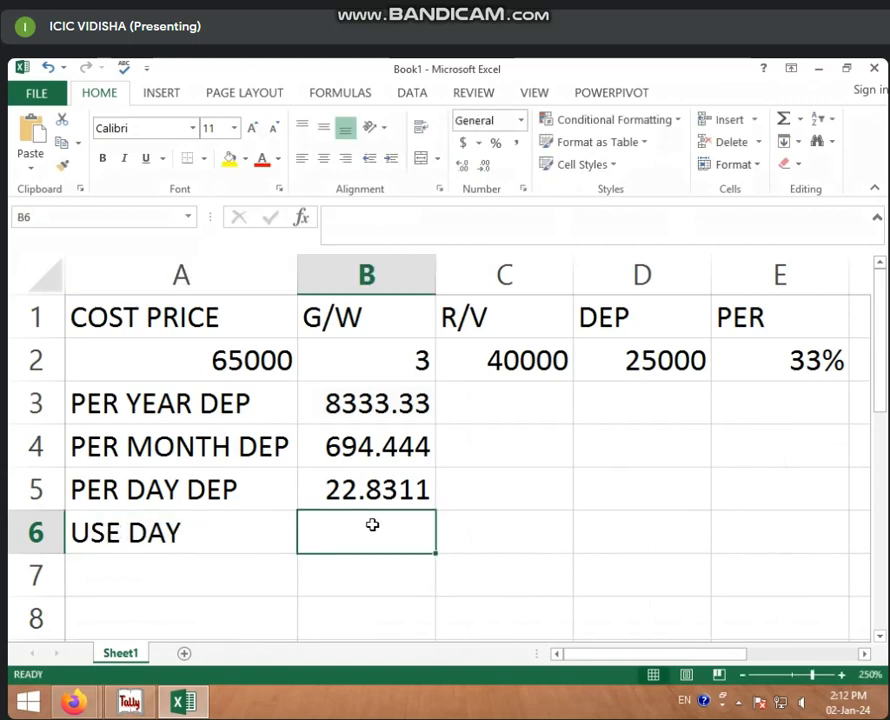
- Enter the start date of use, 1 FEB 2023, in cell C6
click(469, 530)
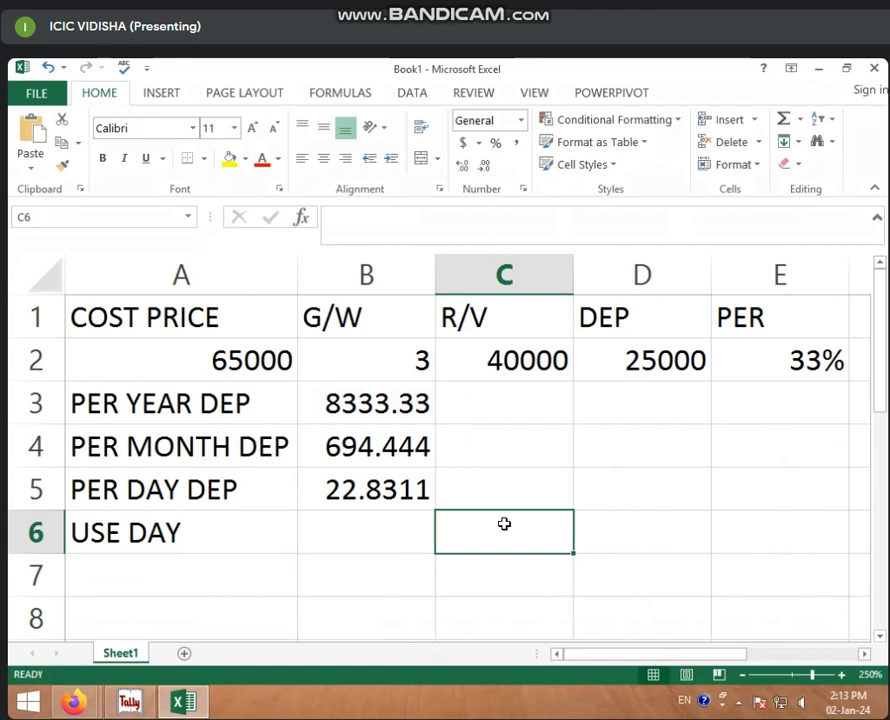
text(1/)
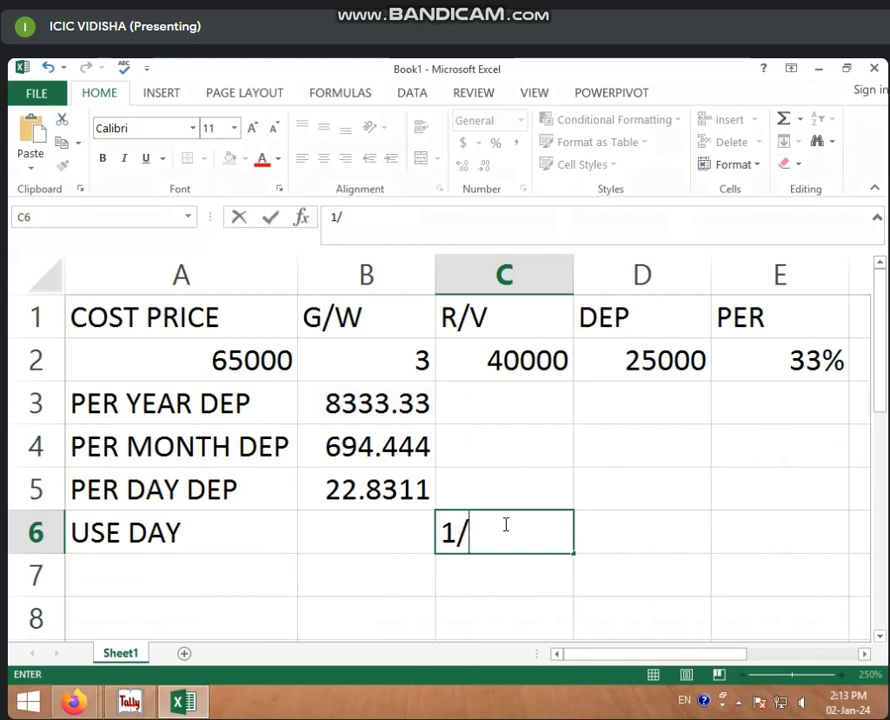
key(BackSpace)
text(FEB 2023)
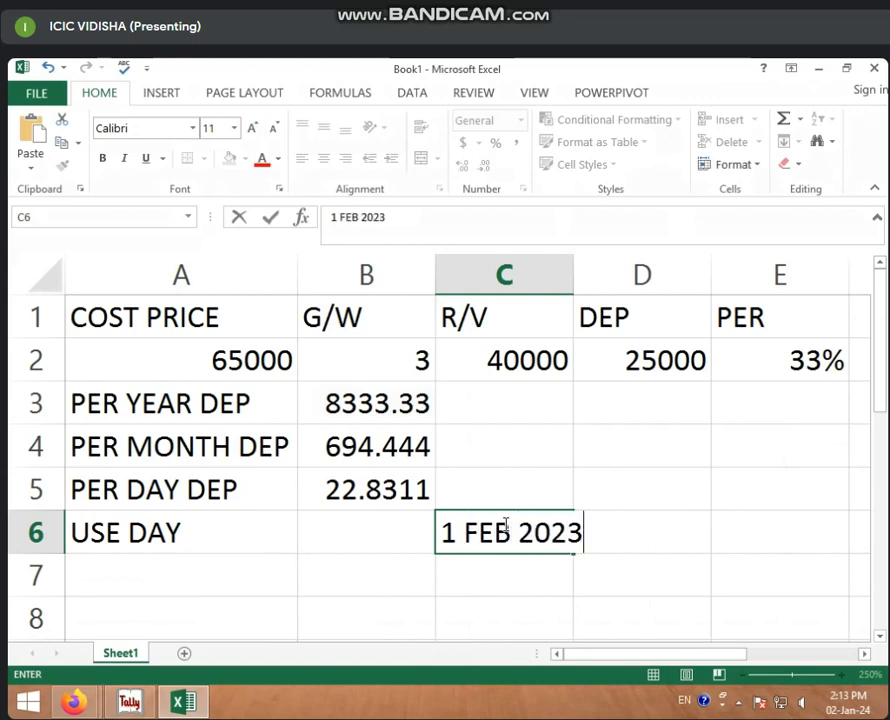
key(Tab)
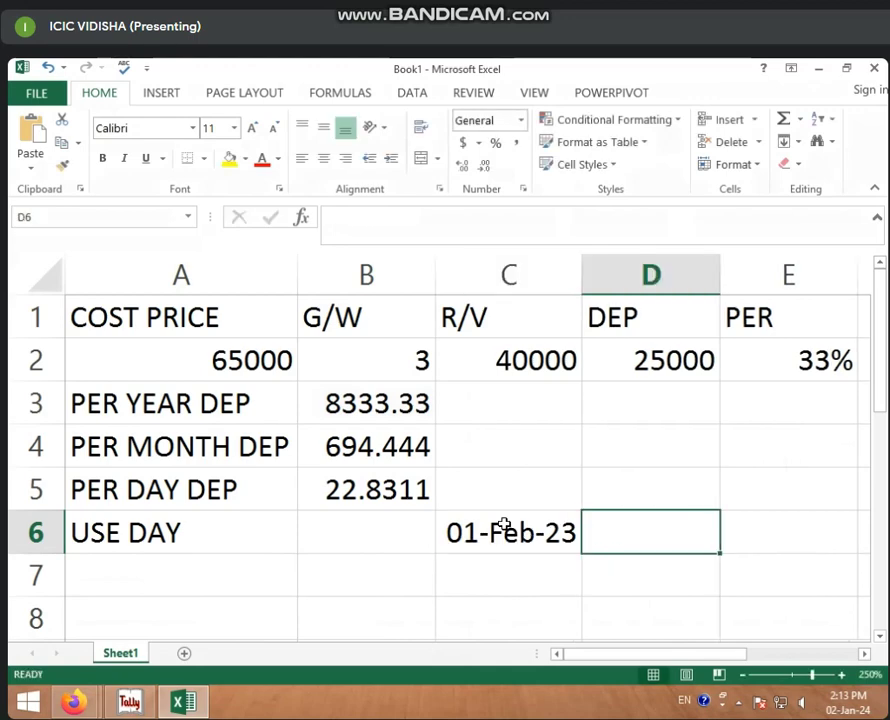
click(400, 533)
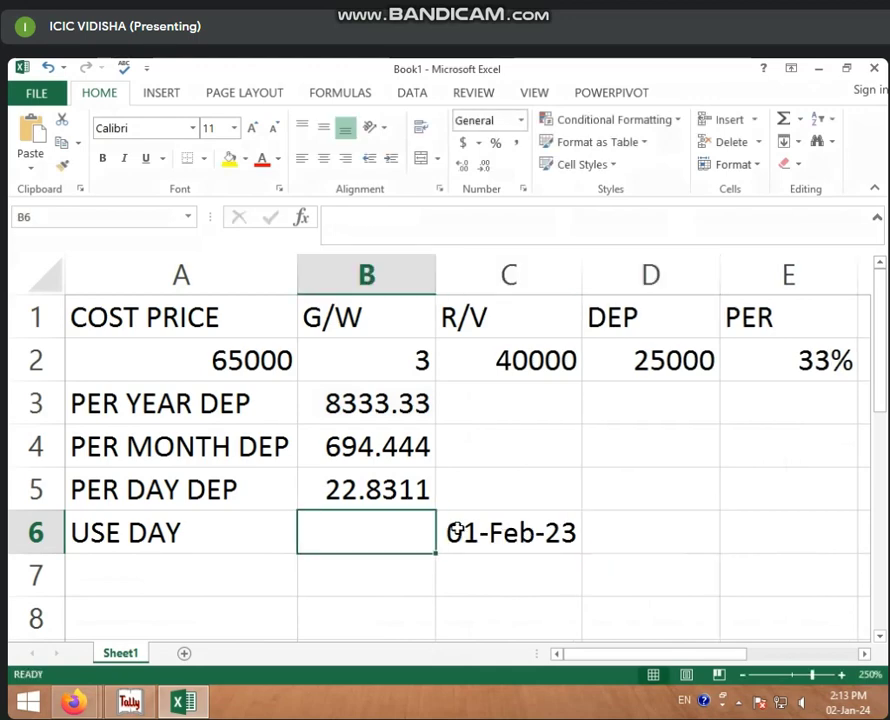
click(490, 530)
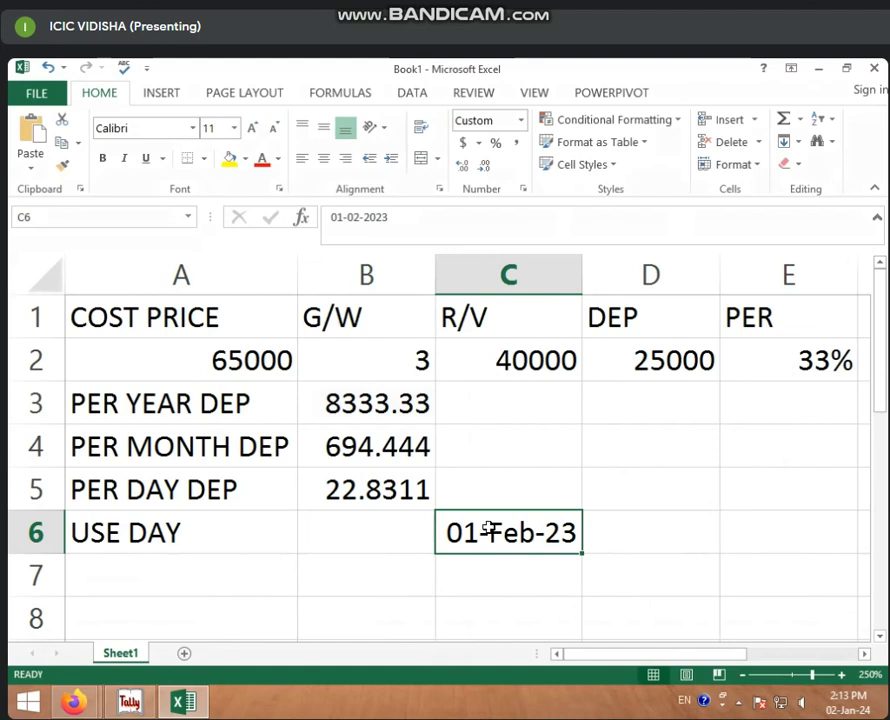
- Enter the end date of use, 1 SEP 2023, in cell D6 and check both dates
click(628, 527)
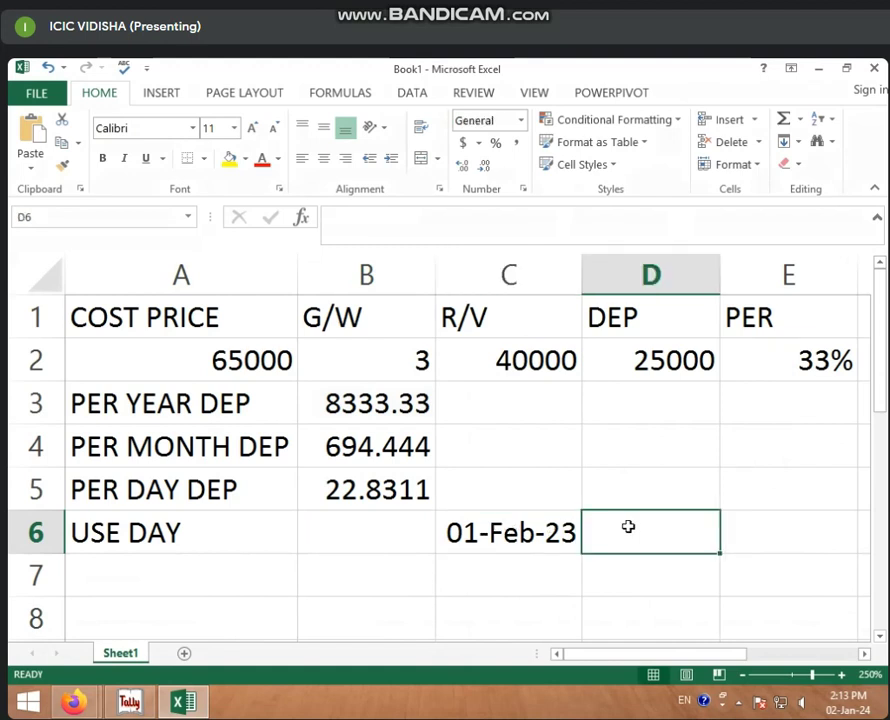
text(1 S)
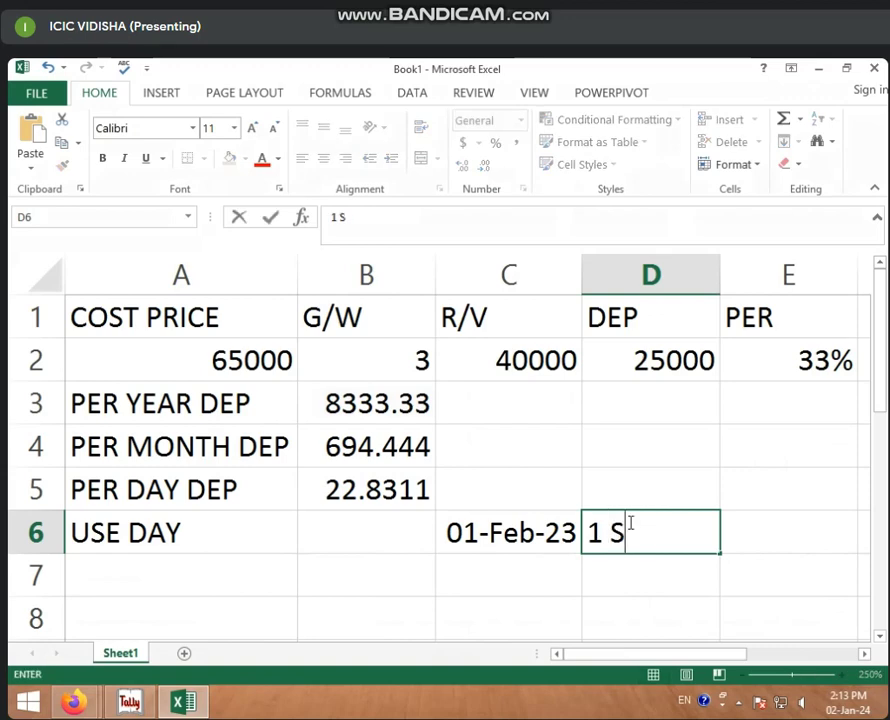
text(EP 2023)
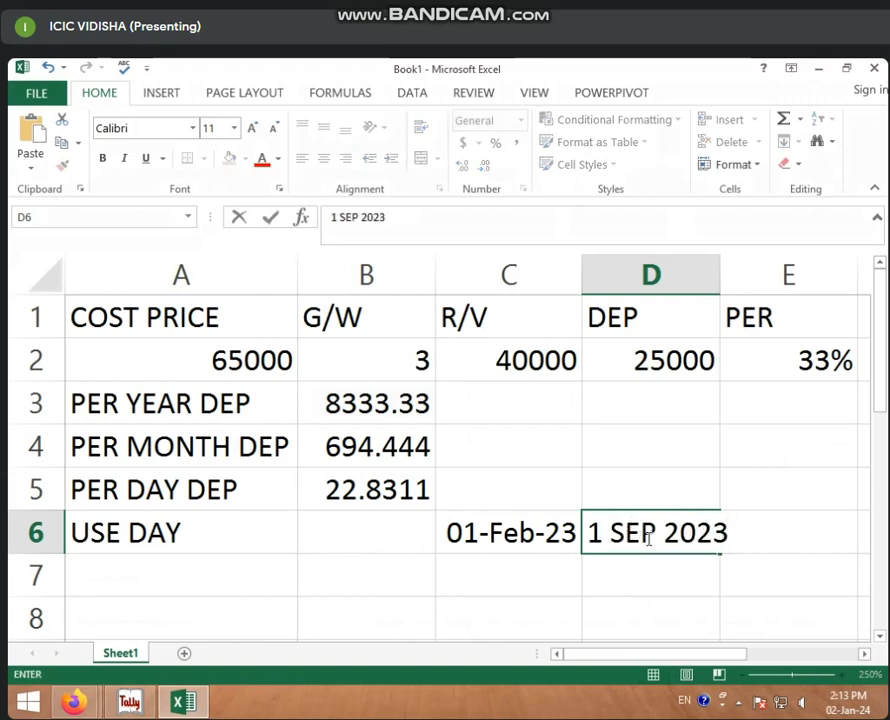
key(Return)
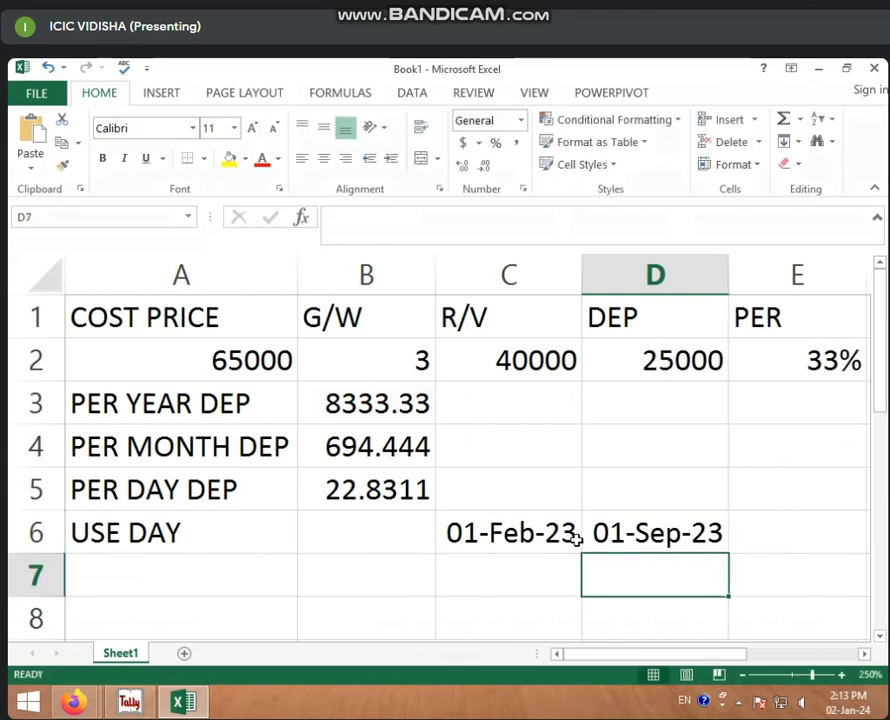
click(505, 538)
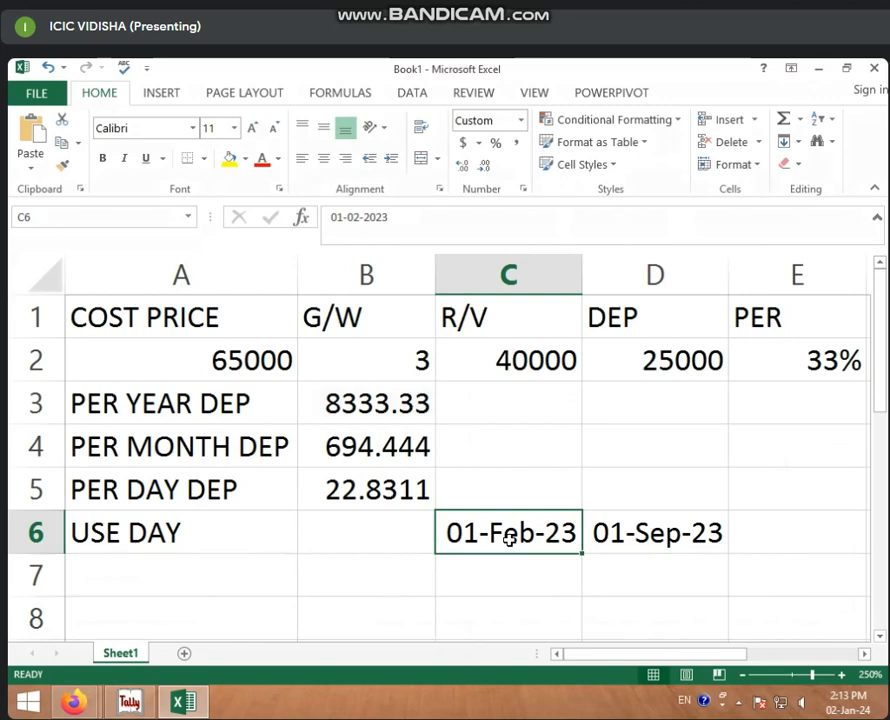
click(600, 535)
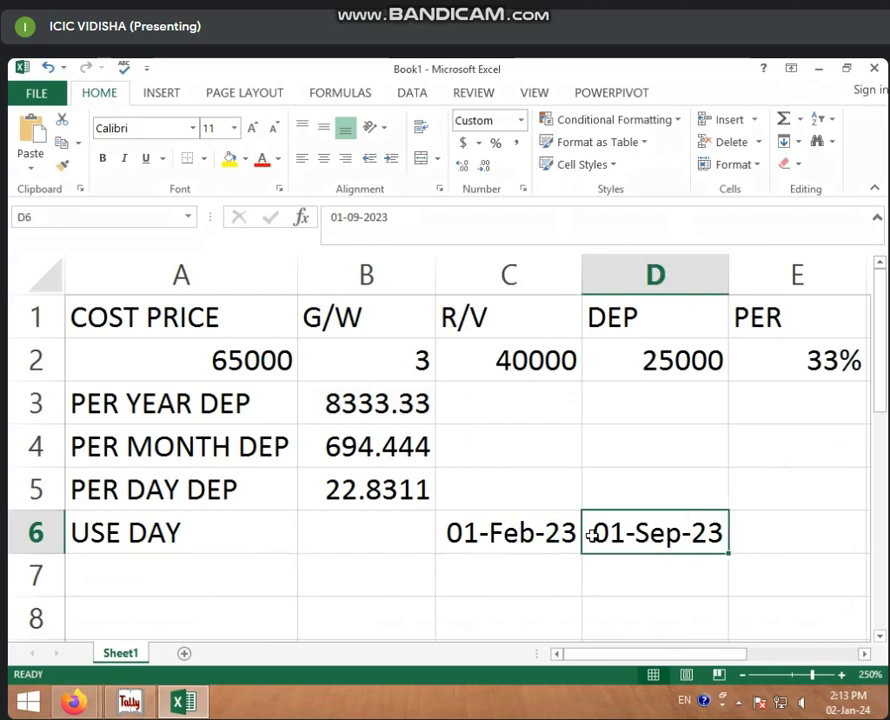
- Calculate the number of days used in cell B6 with the formula =D6-C6
click(374, 525)
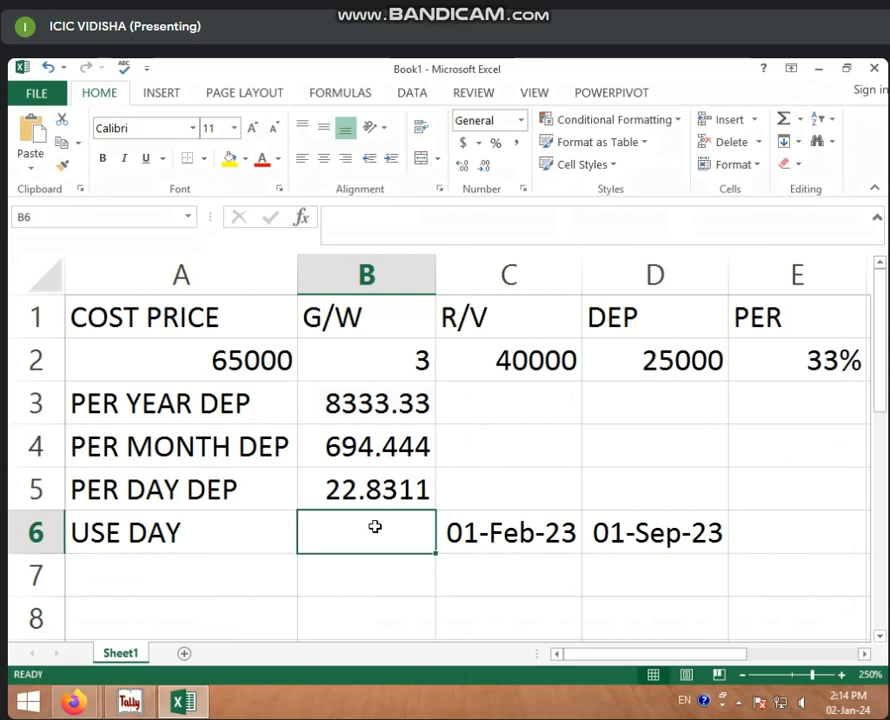
text(=)
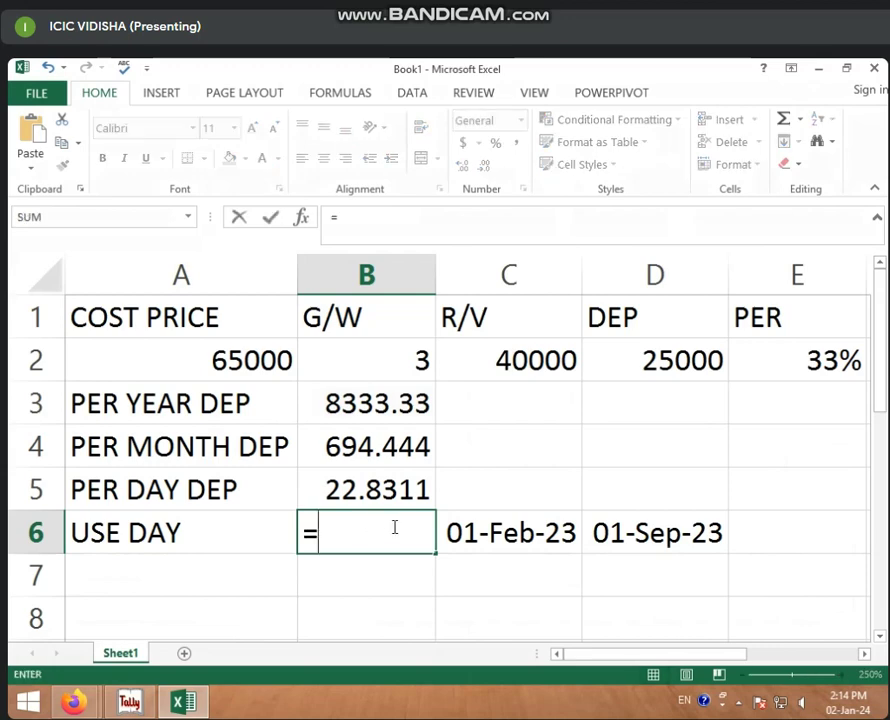
click(654, 533)
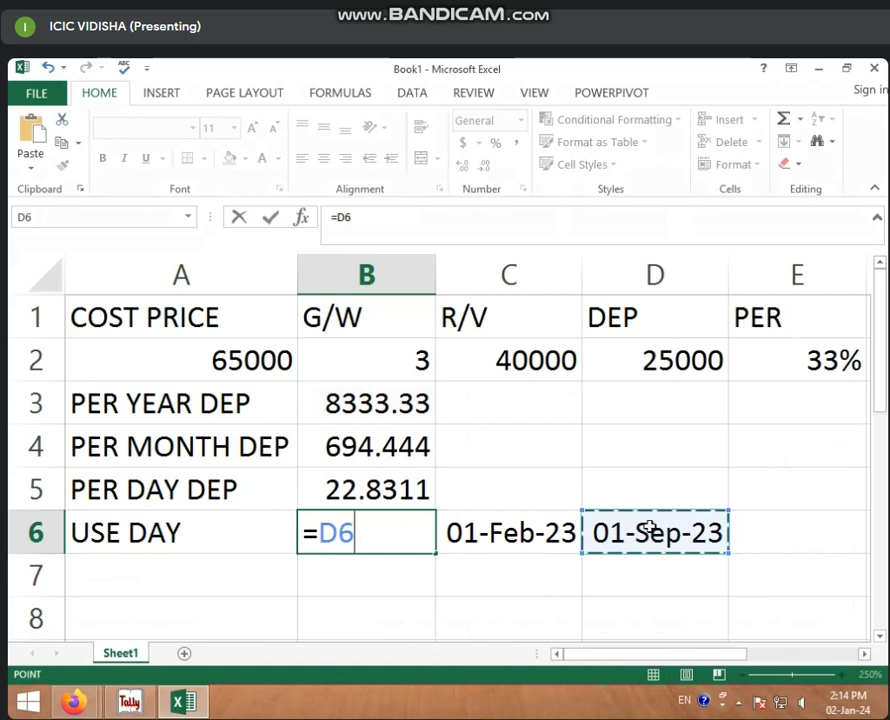
text(-)
click(547, 531)
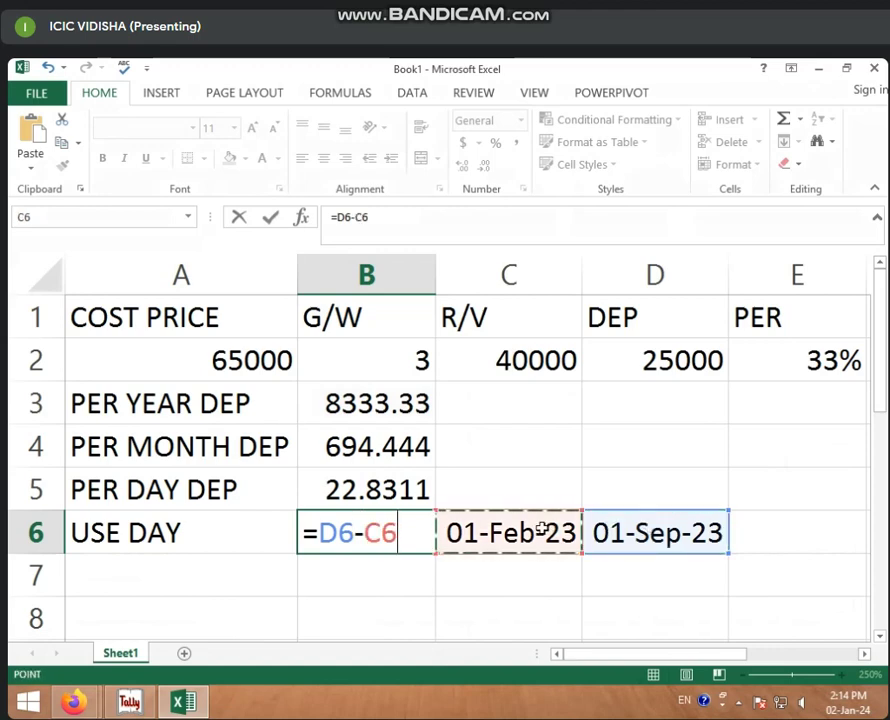
key(Return)
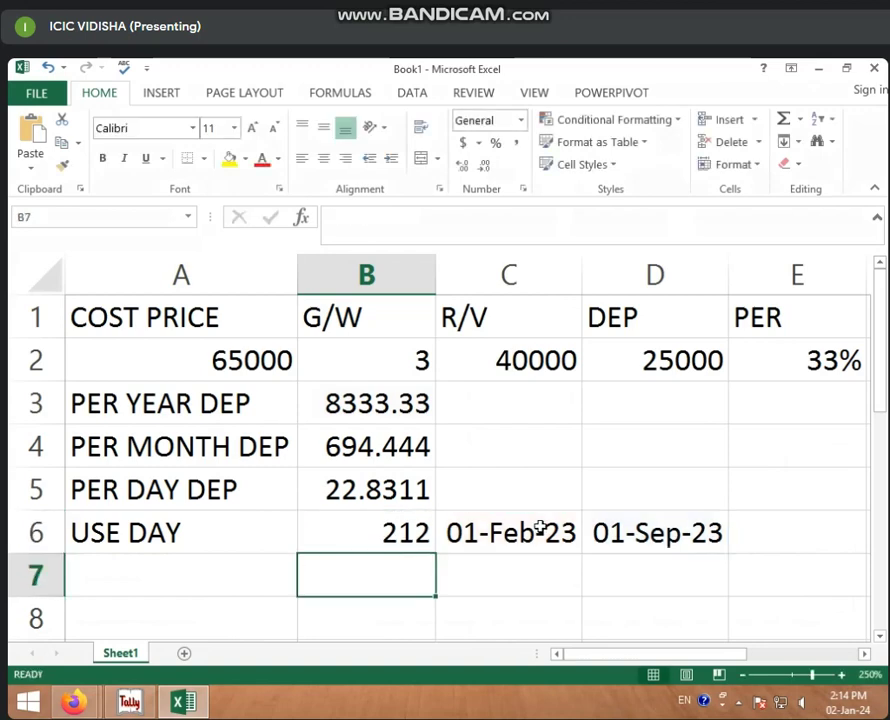
- Clear the days-used formula from cell B6
click(400, 532)
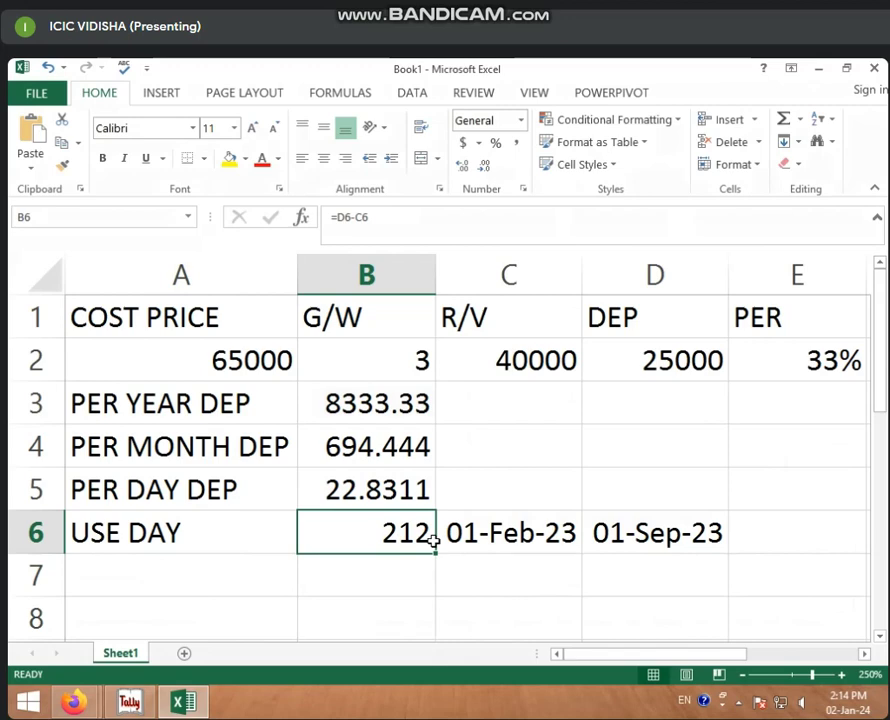
key(BackSpace)
click(479, 564)
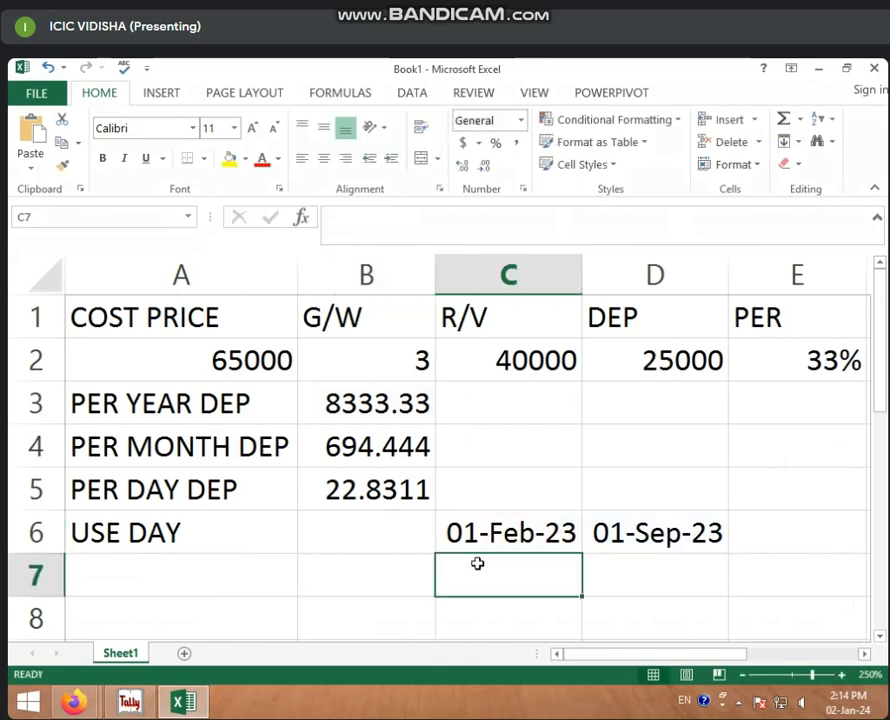
- Calculate the days of use in cell B6 by subtracting the start date from the end date with =D6-C6
click(487, 537)
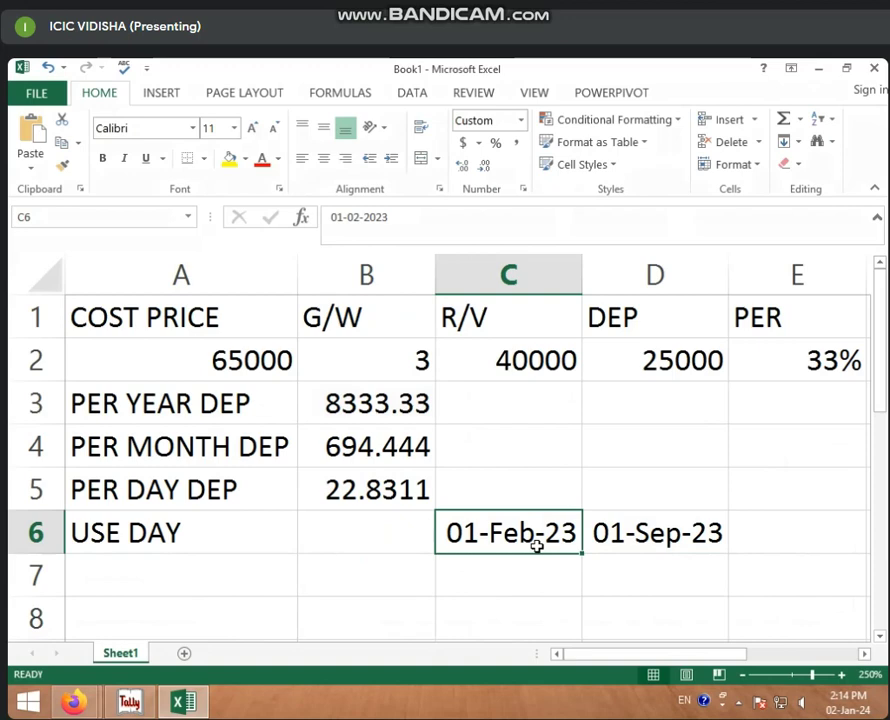
click(600, 540)
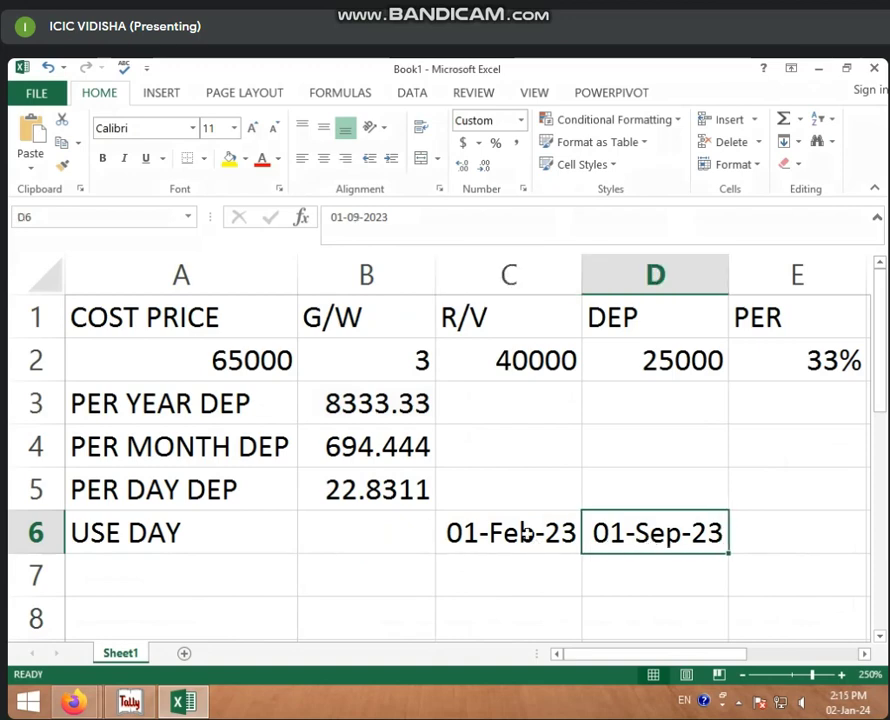
click(416, 534)
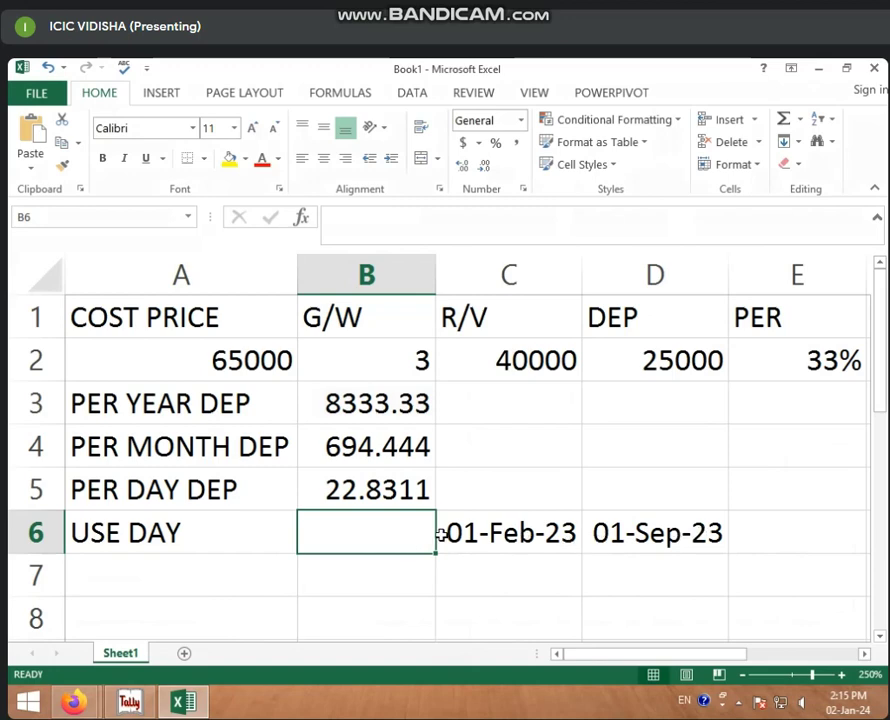
text(=)
click(630, 537)
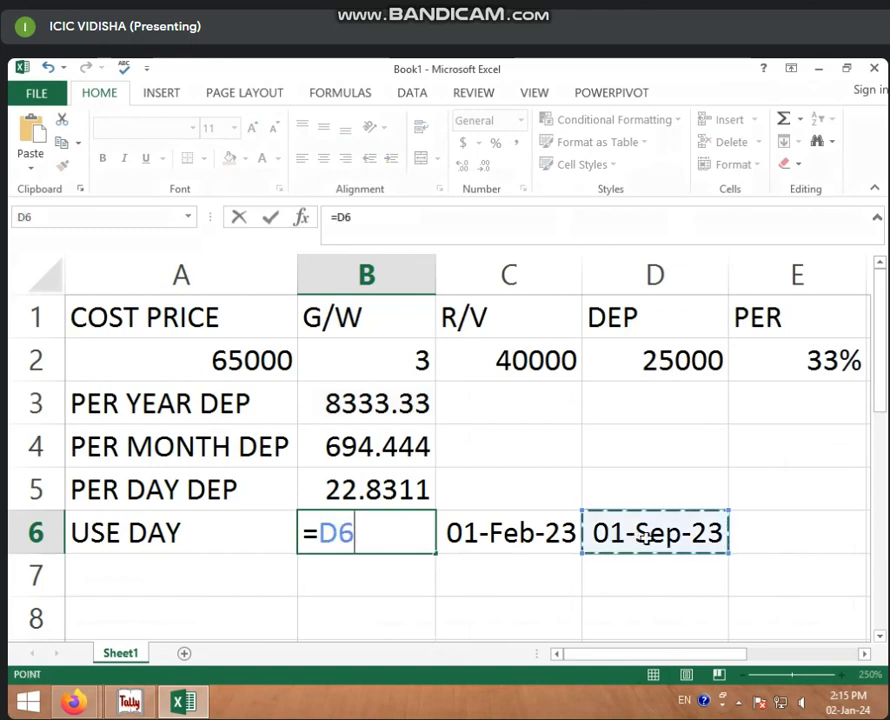
text(-)
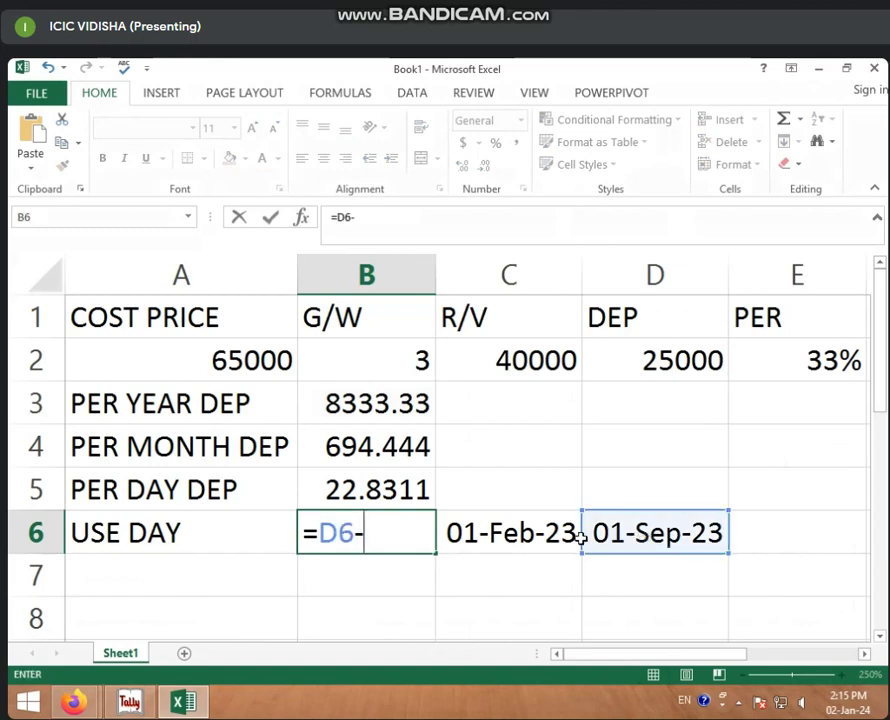
click(477, 535)
key(Return)
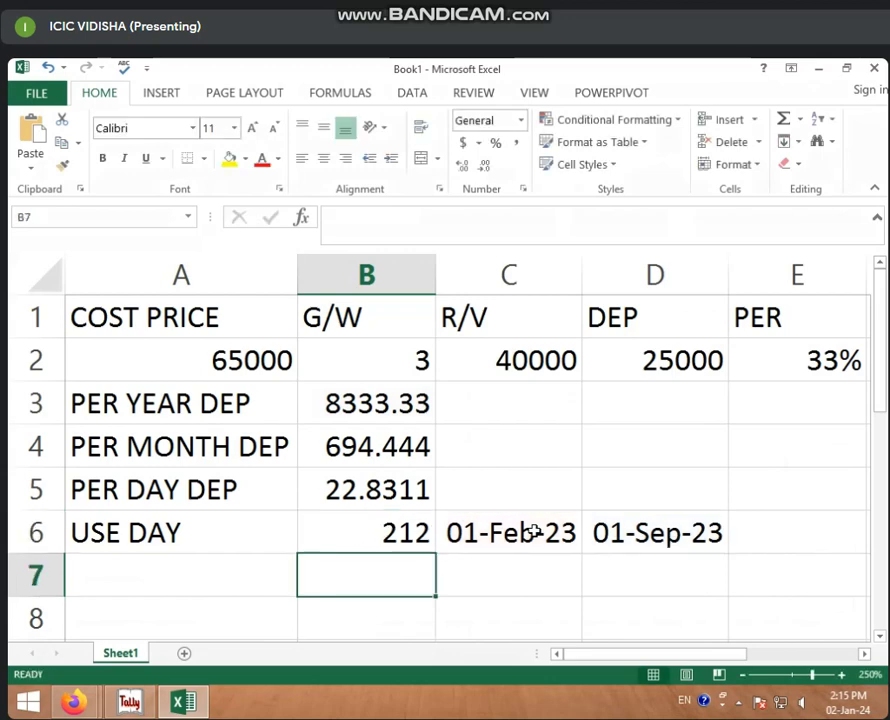
click(380, 537)
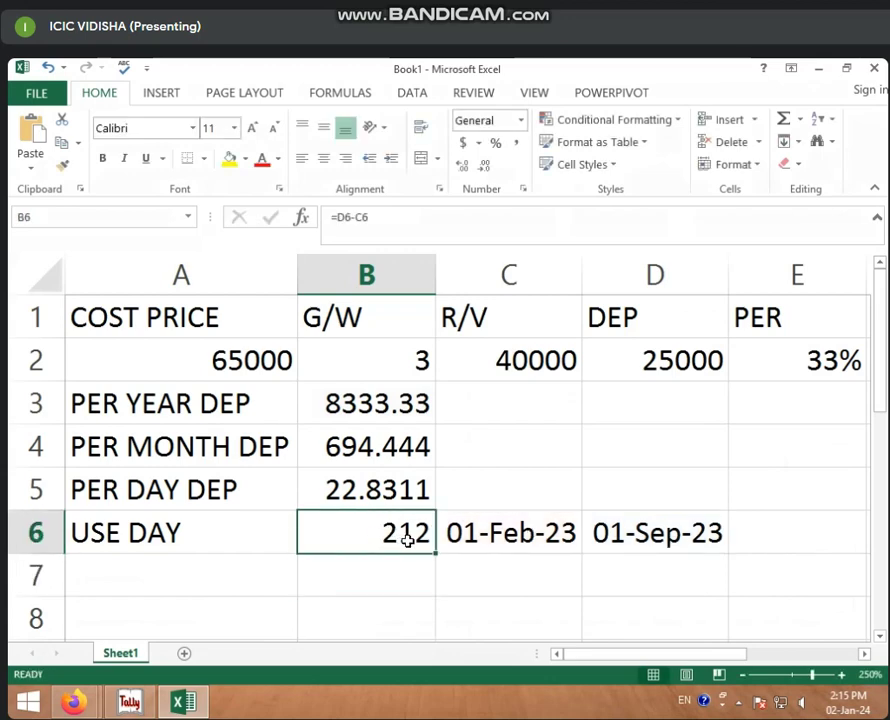
- Add the row label USE DAY DEP in cell A7
click(263, 575)
text(USE DA)
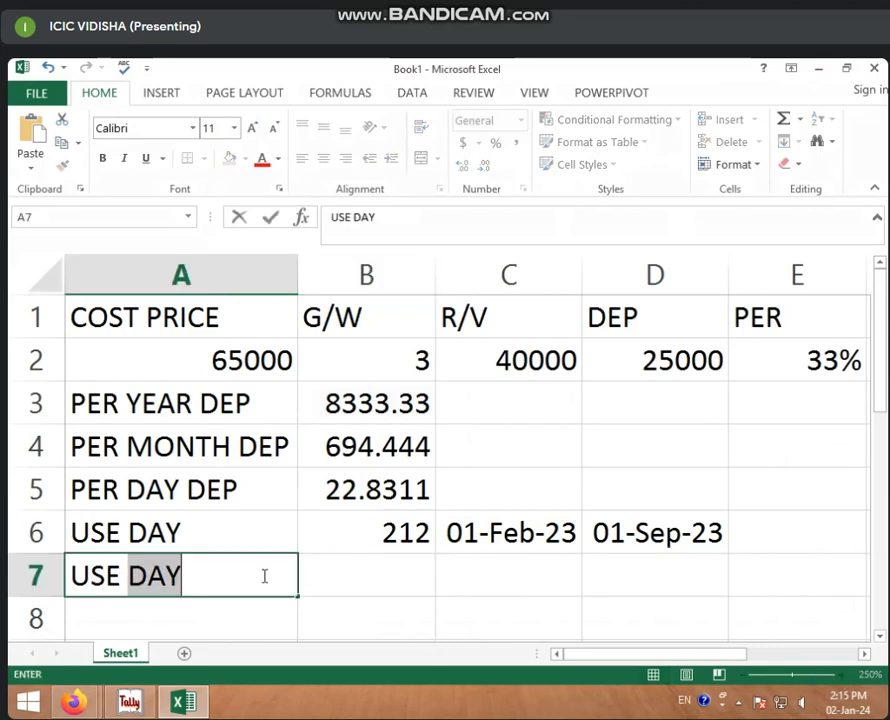
text(Y DEP)
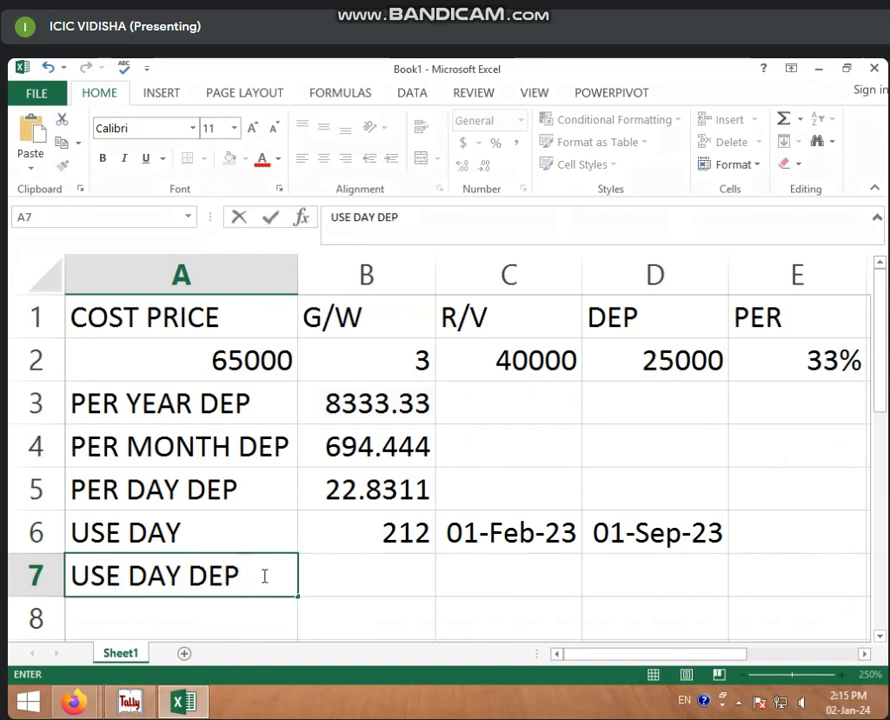
key(Tab)
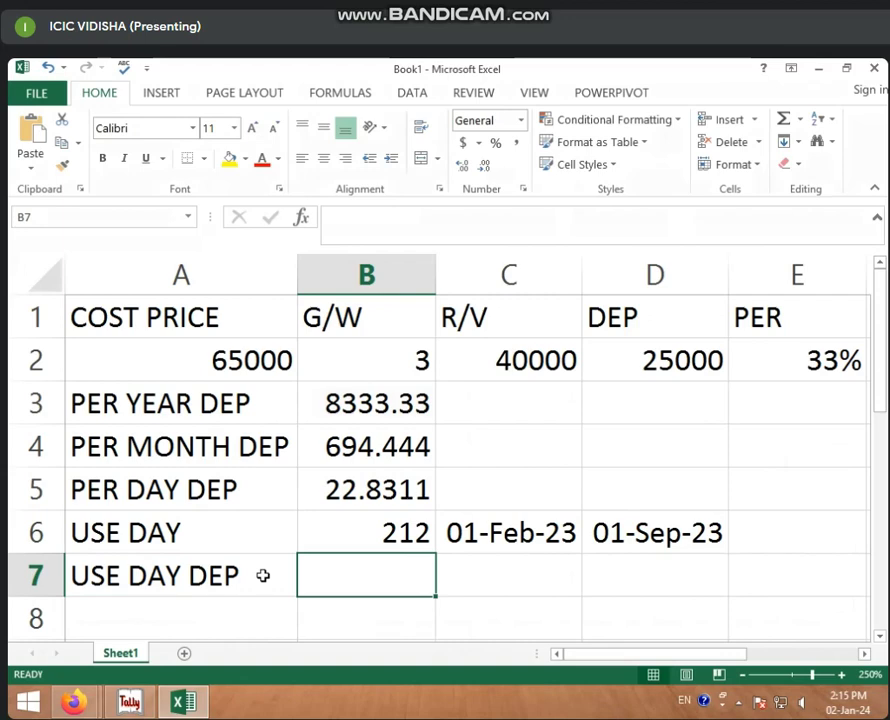
- Calculate the depreciation for the days used in cell B7 with the formula =B5*B6
text(=)
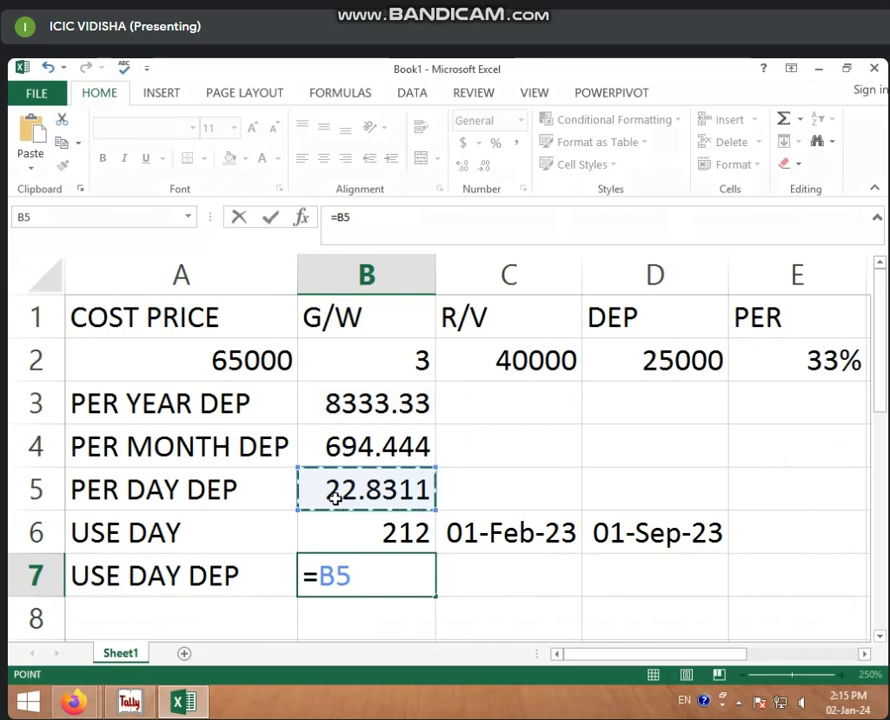
text(*)
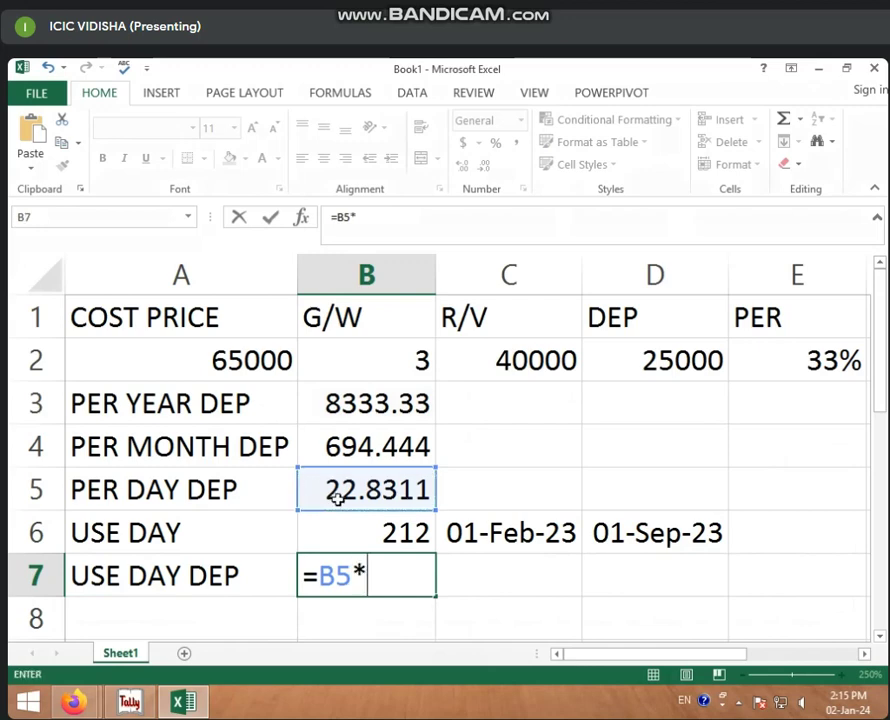
click(332, 524)
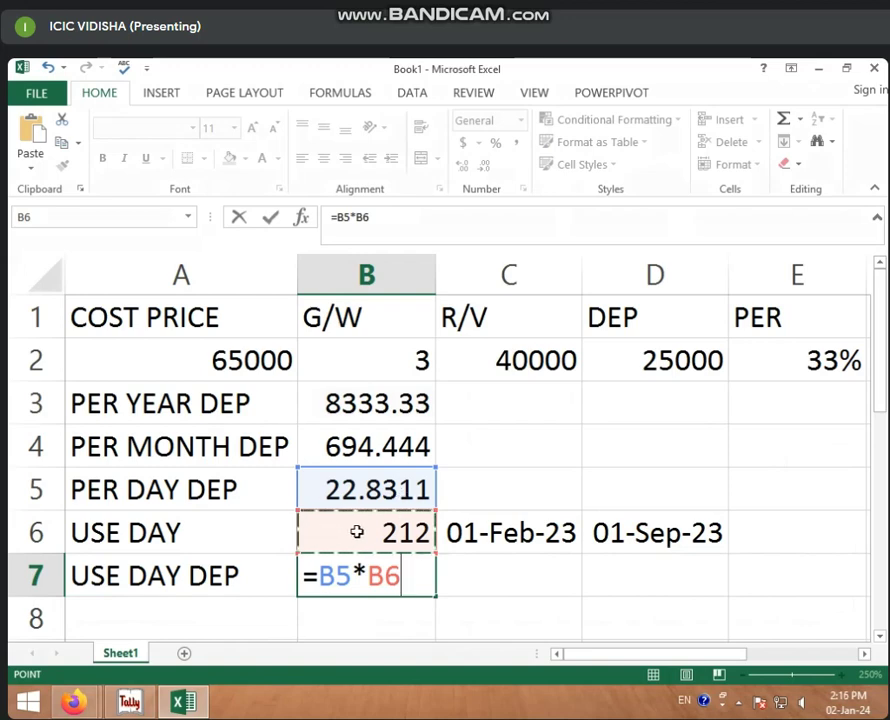
key(Return)
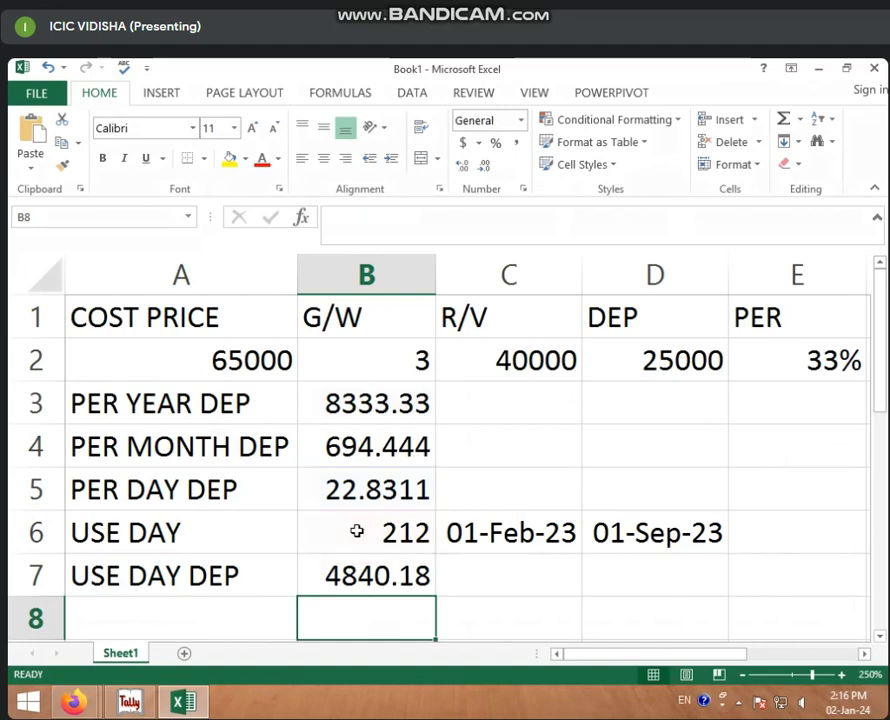
click(362, 560)
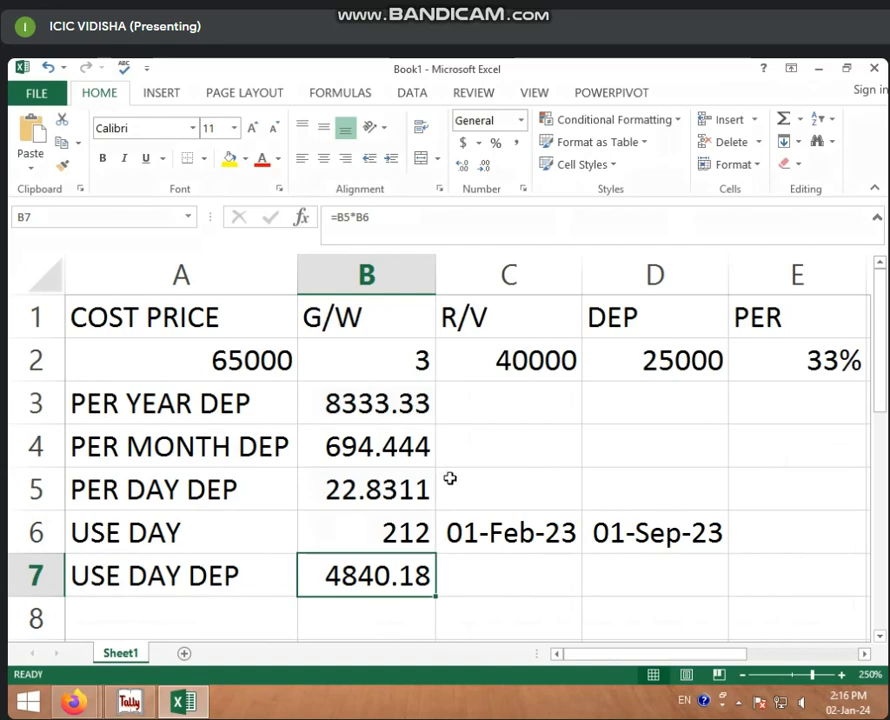
- Add the row label SELLING PRICE in cell A8
ctrl+scroll(450, 478, down, 1)
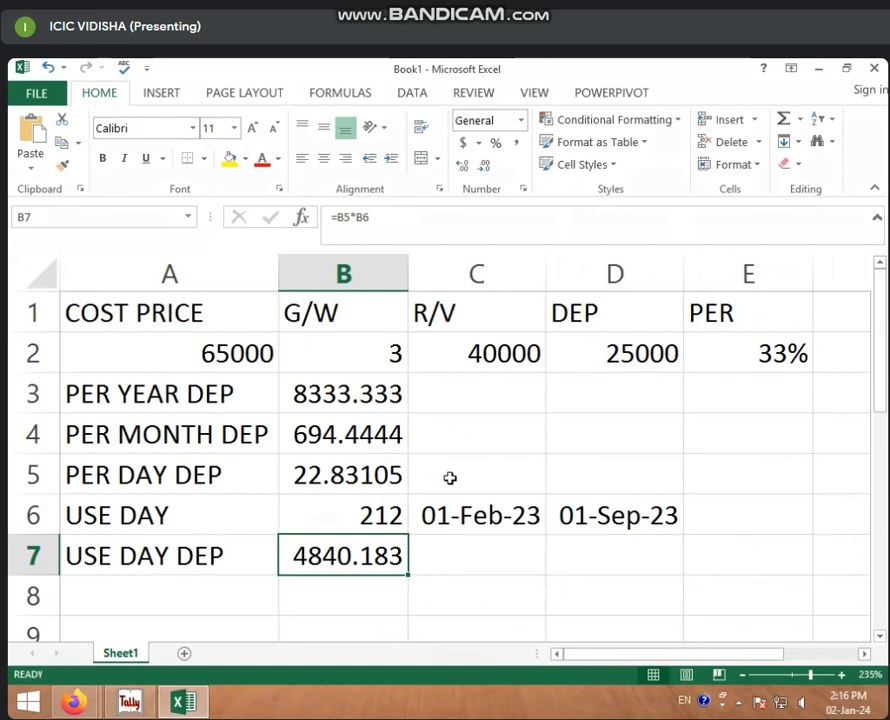
ctrl+scroll(450, 478, down, 1)
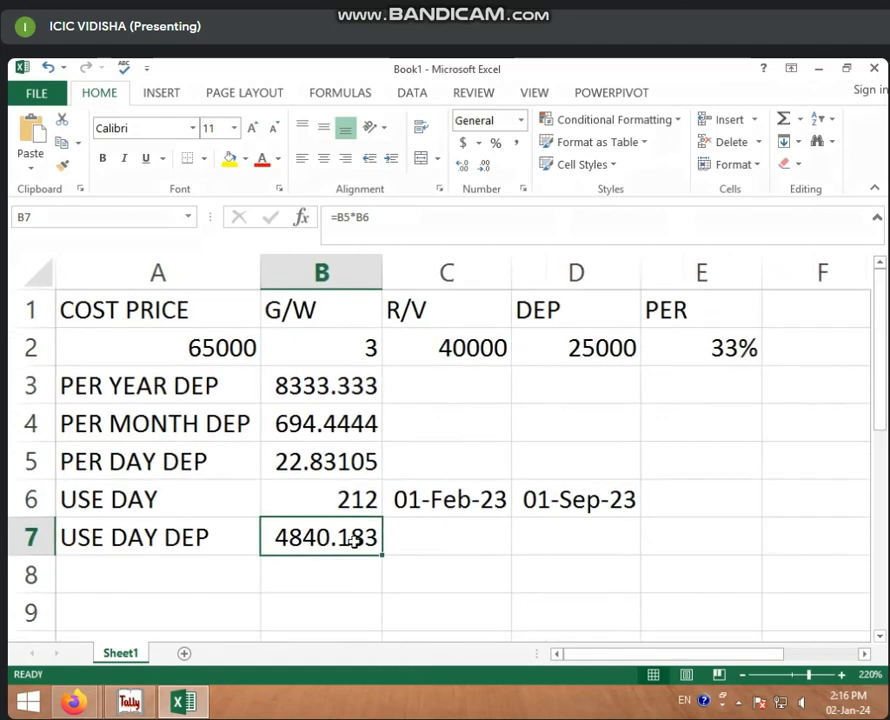
click(195, 563)
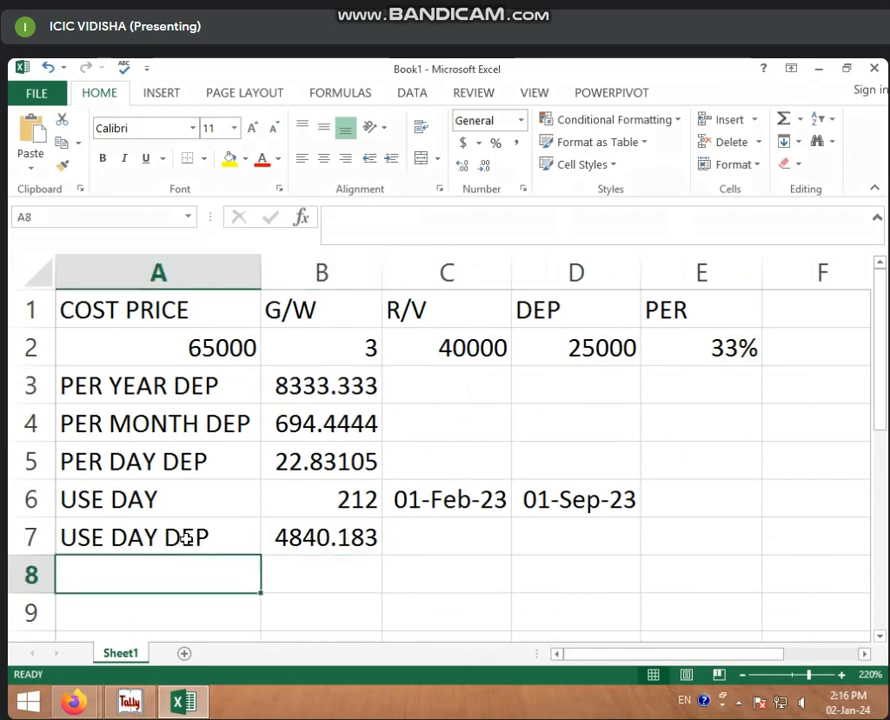
text(SELLI)
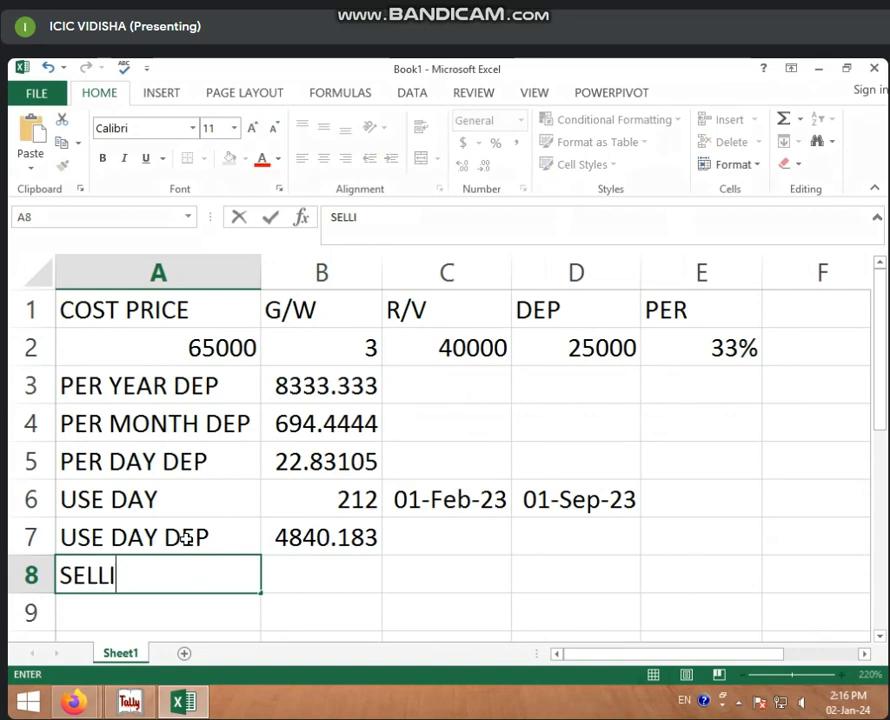
text(NG PRICE)
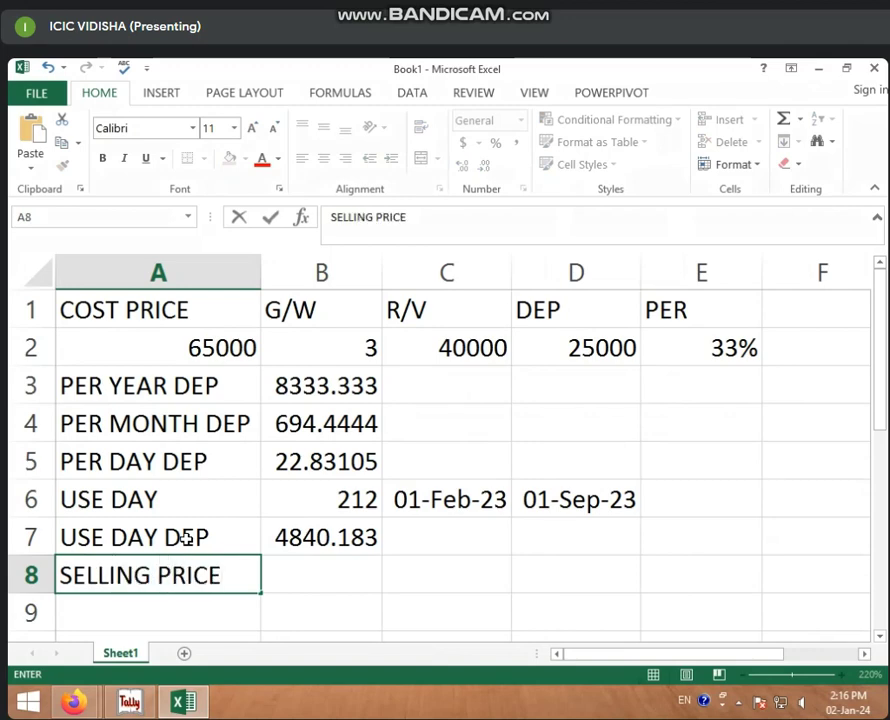
key(Tab)
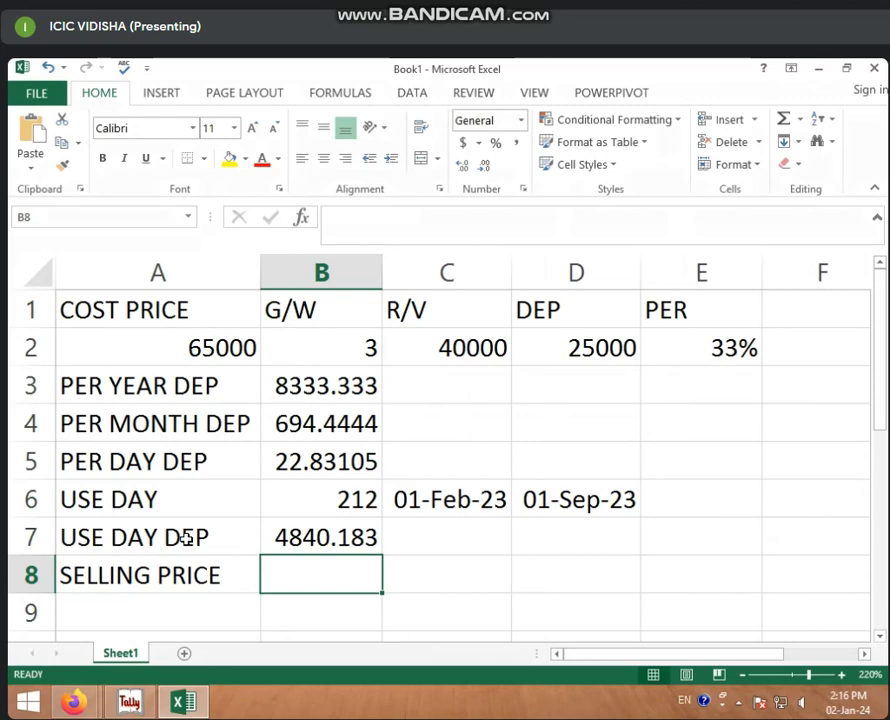
- Calculate the selling price in cell B8 as cost price minus used-days depreciation with the formula =A2-B7
text(=)
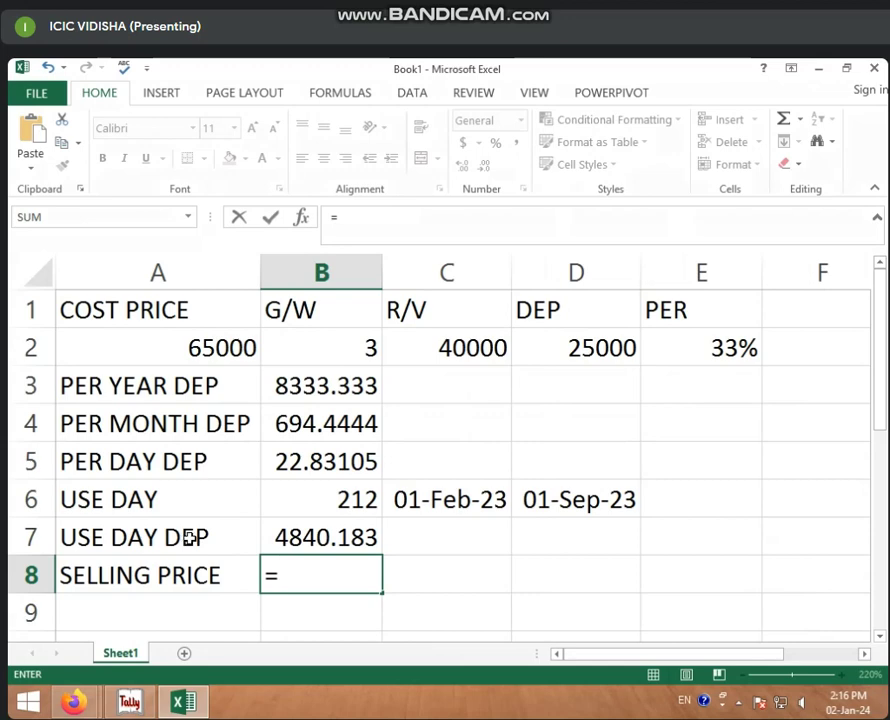
click(205, 345)
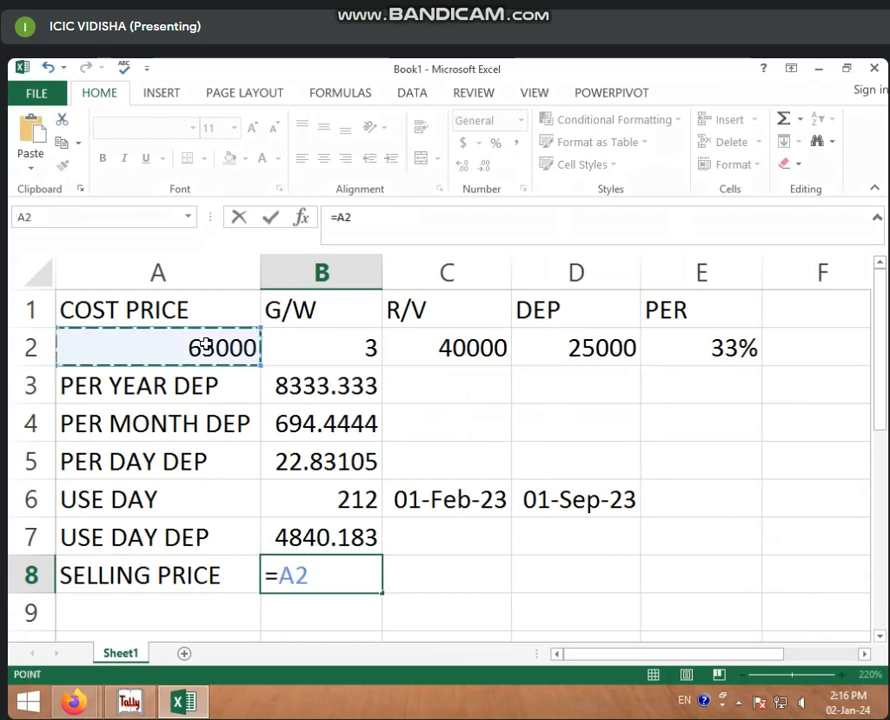
text(-)
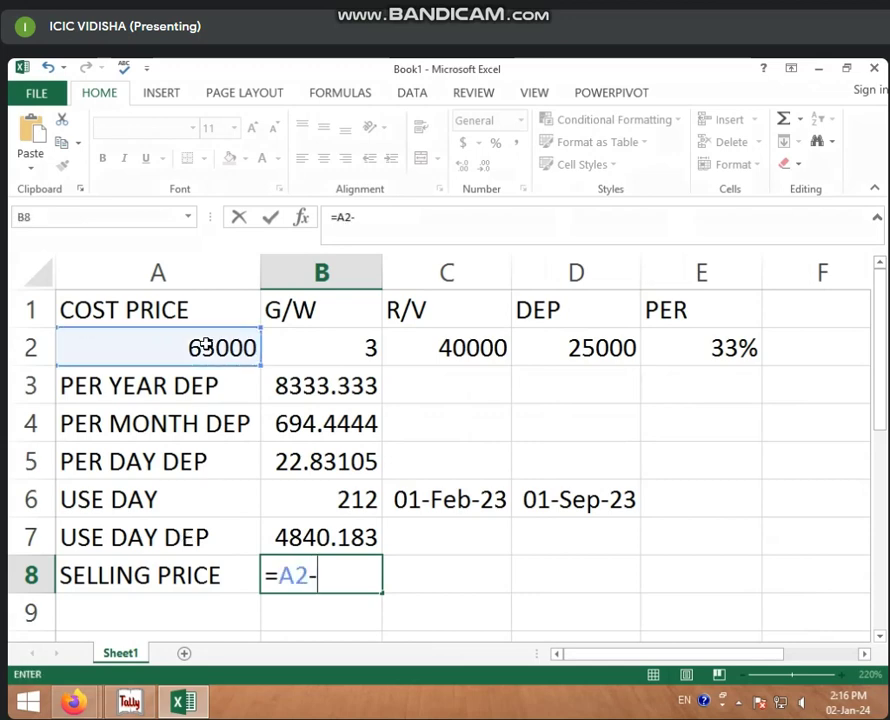
click(315, 527)
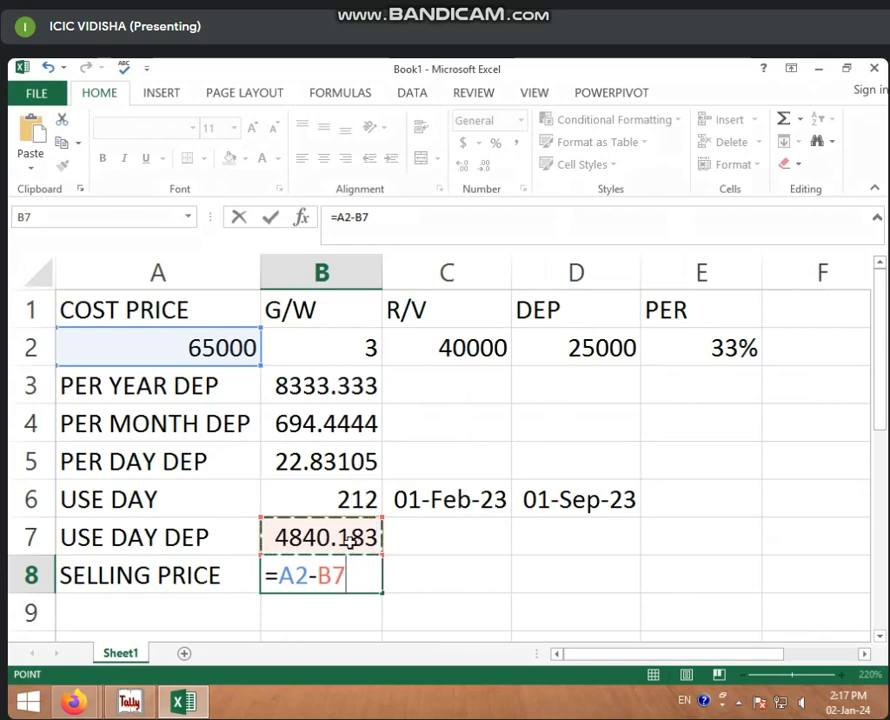
key(Return)
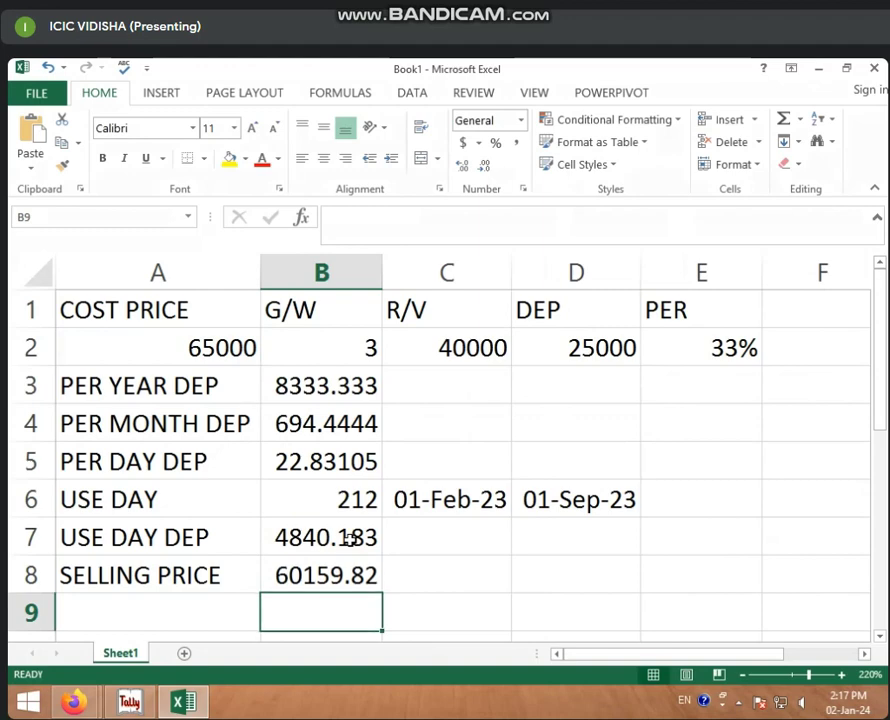
click(338, 558)
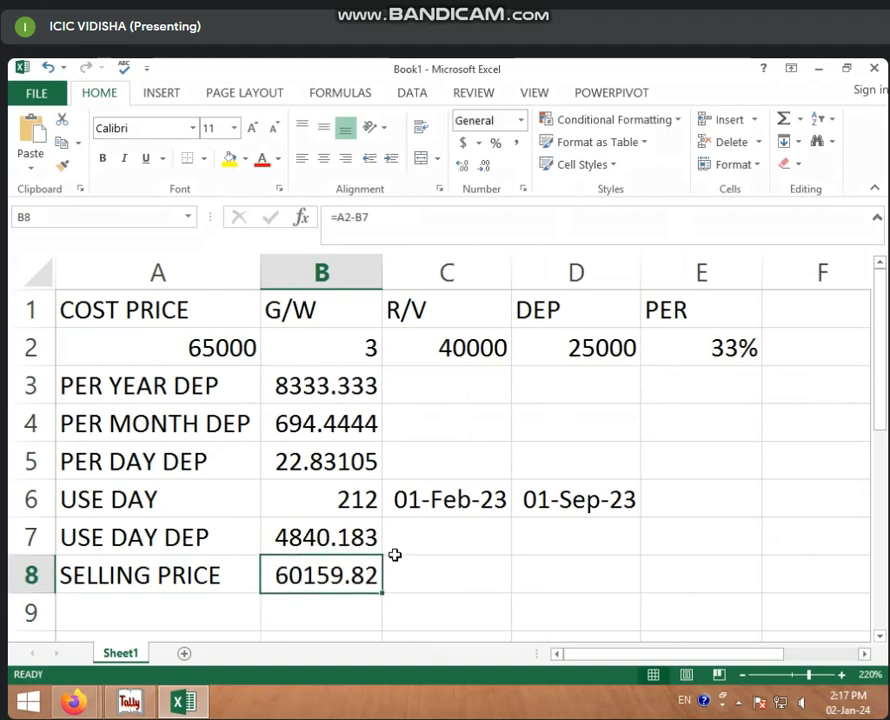
- Add the row label NET SELLING PRICE in cell A9 and select the cell beside it
click(167, 596)
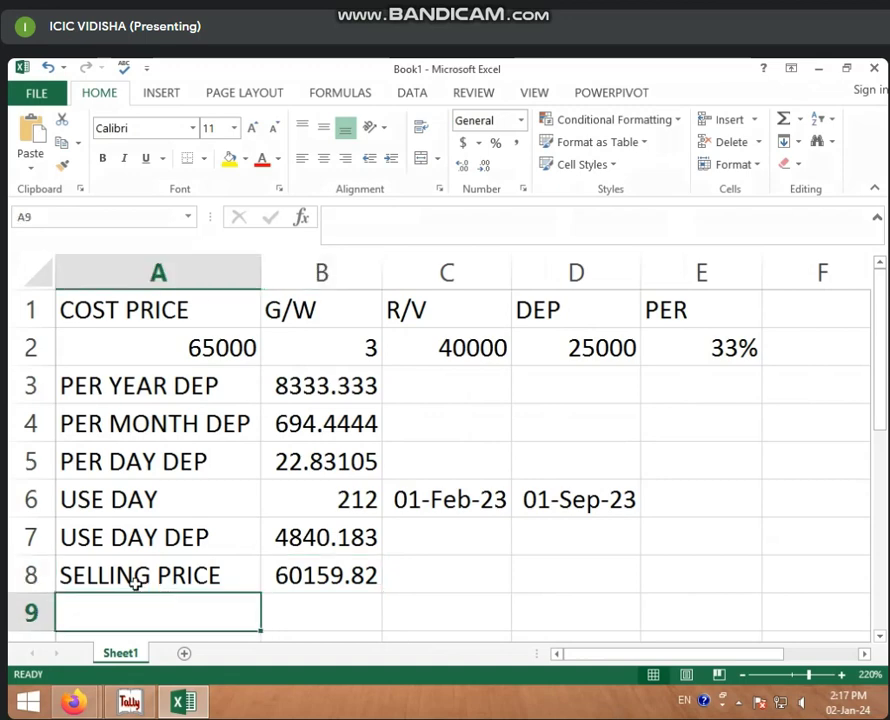
text(NET SE)
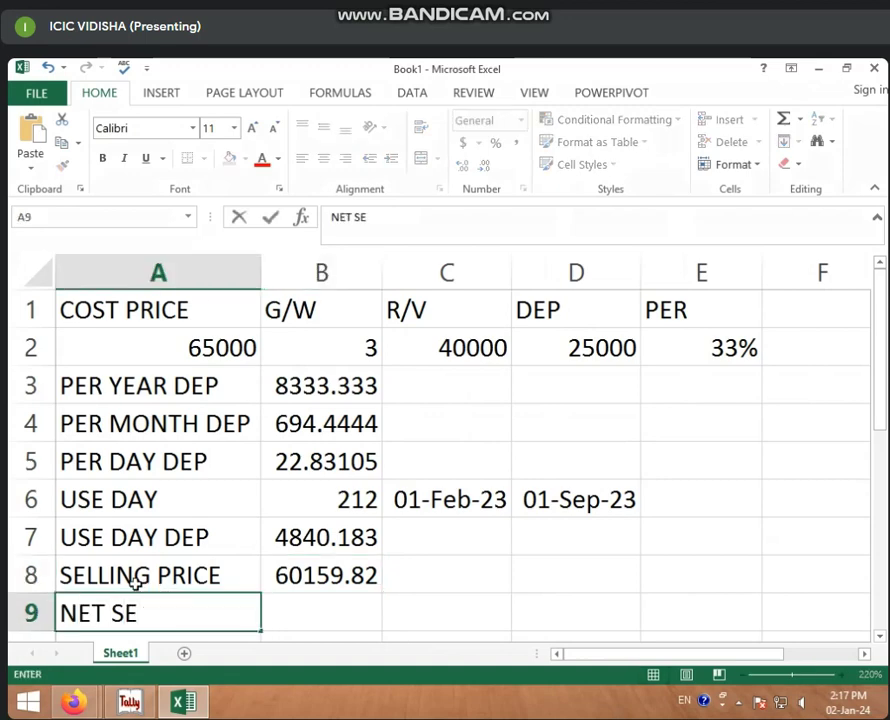
text(LLING P)
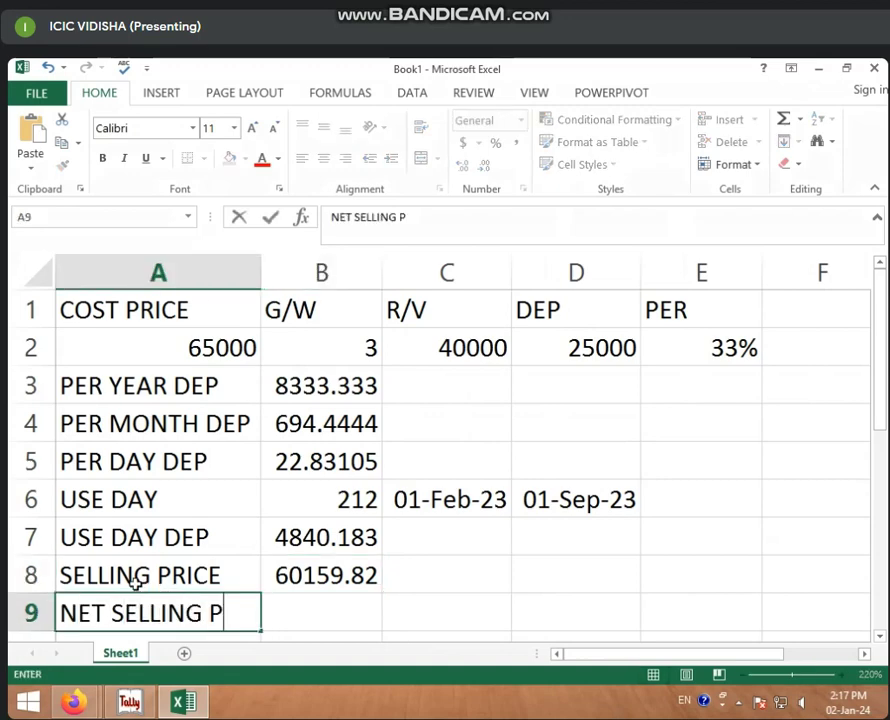
text(RICE)
key(Return)
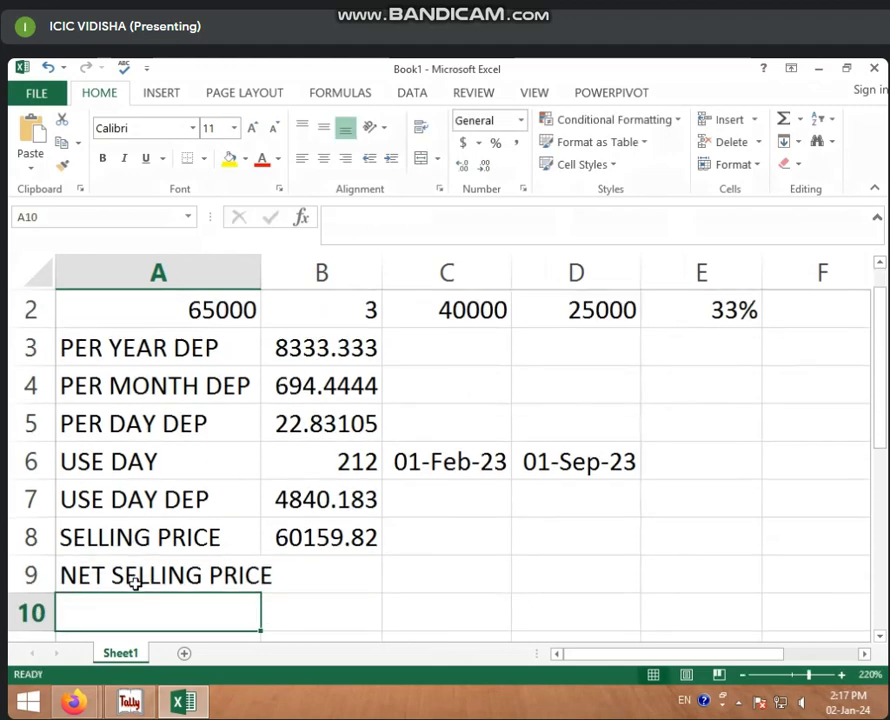
key(Up)
key(Right)
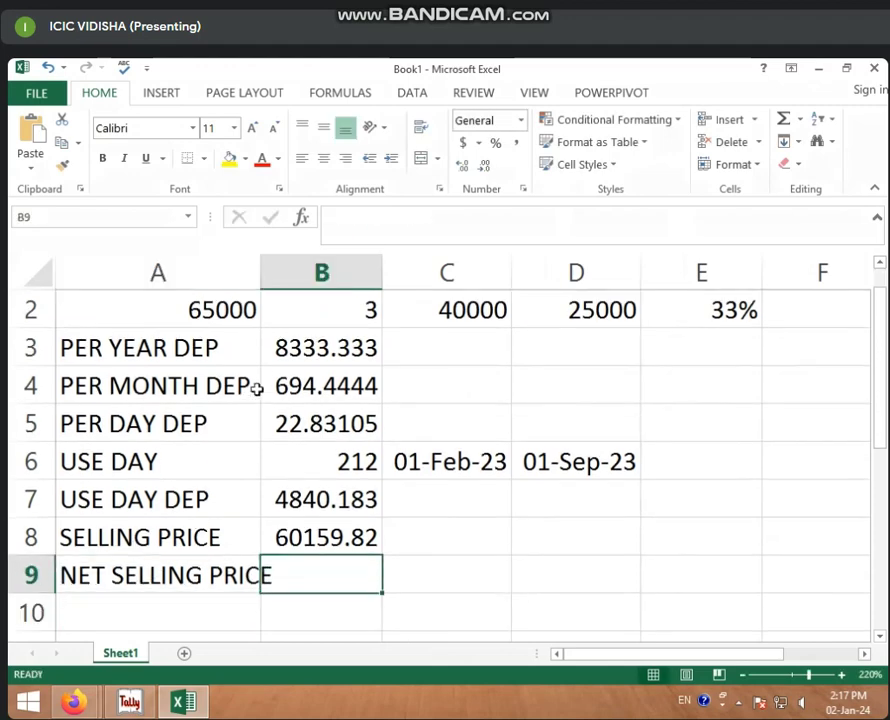
- Widen column A so that the NET SELLING PRICE label fits inside its cell
click(263, 275)
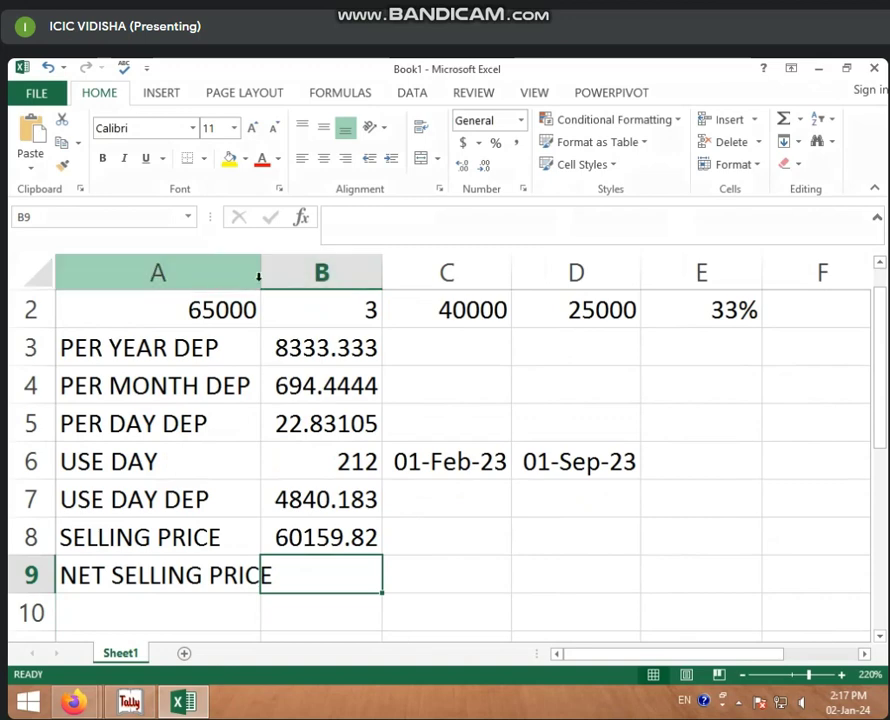
drag(259, 278, 281, 279)
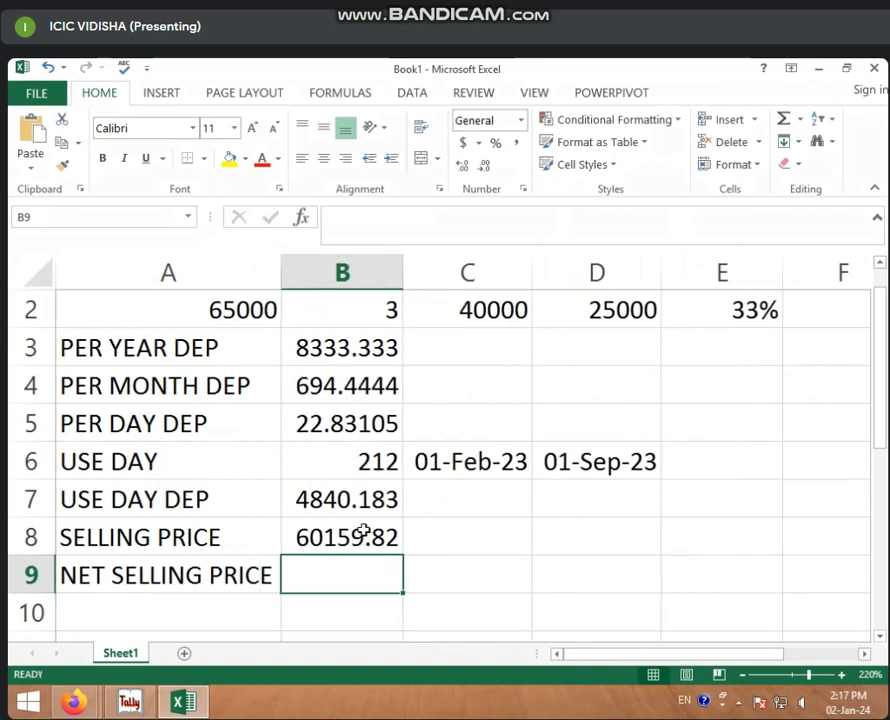
ctrl+scroll(363, 533, down, 2)
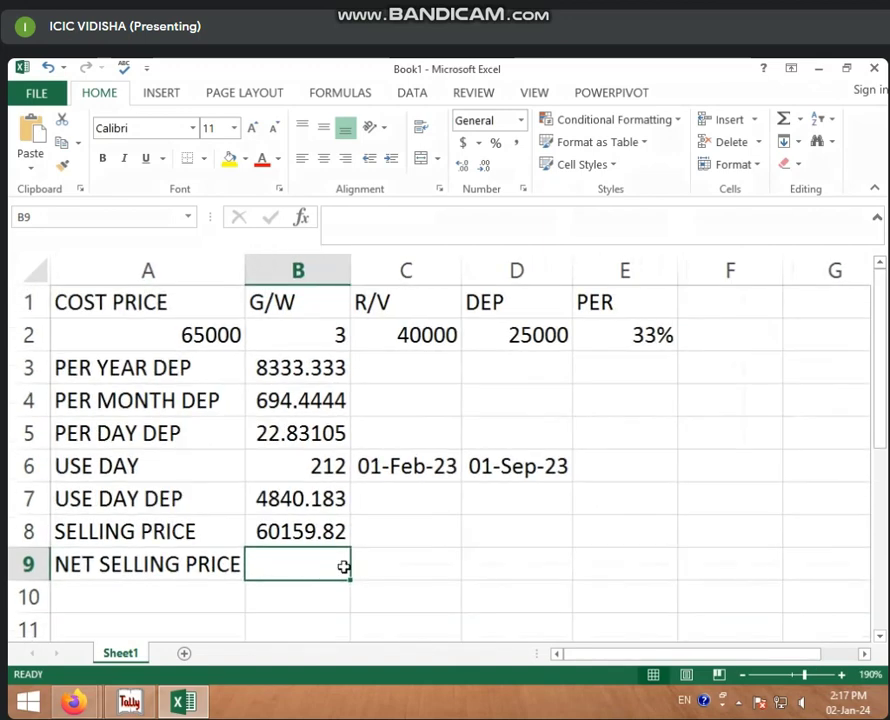
- Enter 50000 as the net selling price in cell B9
click(328, 537)
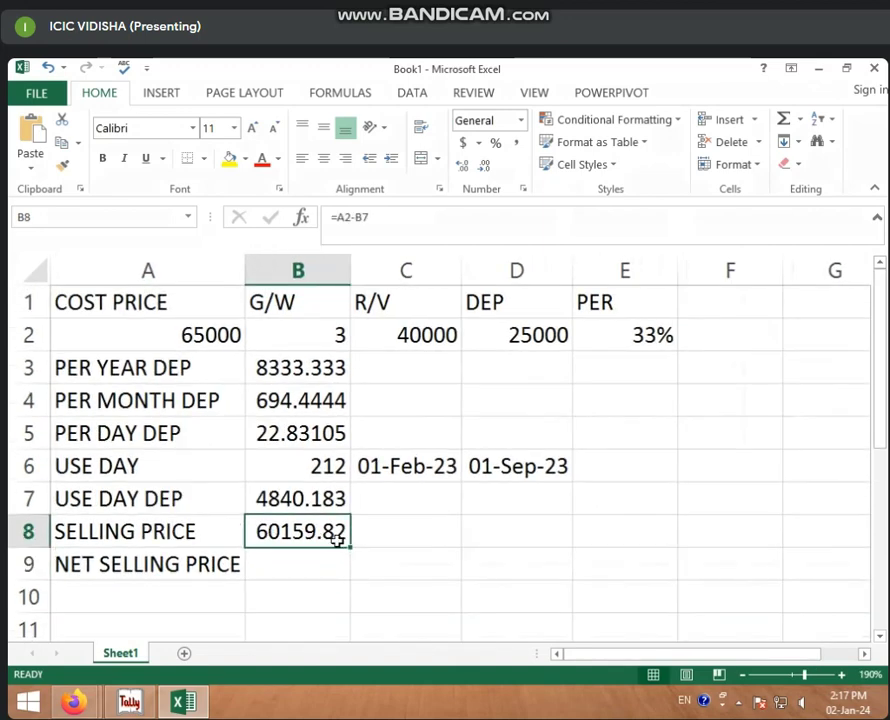
click(308, 578)
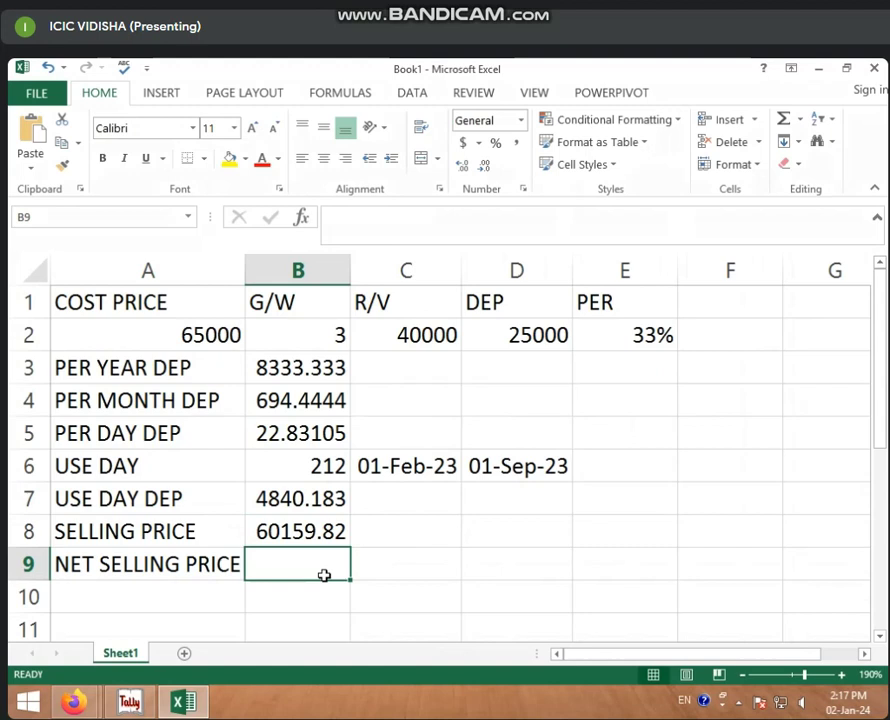
text(5)
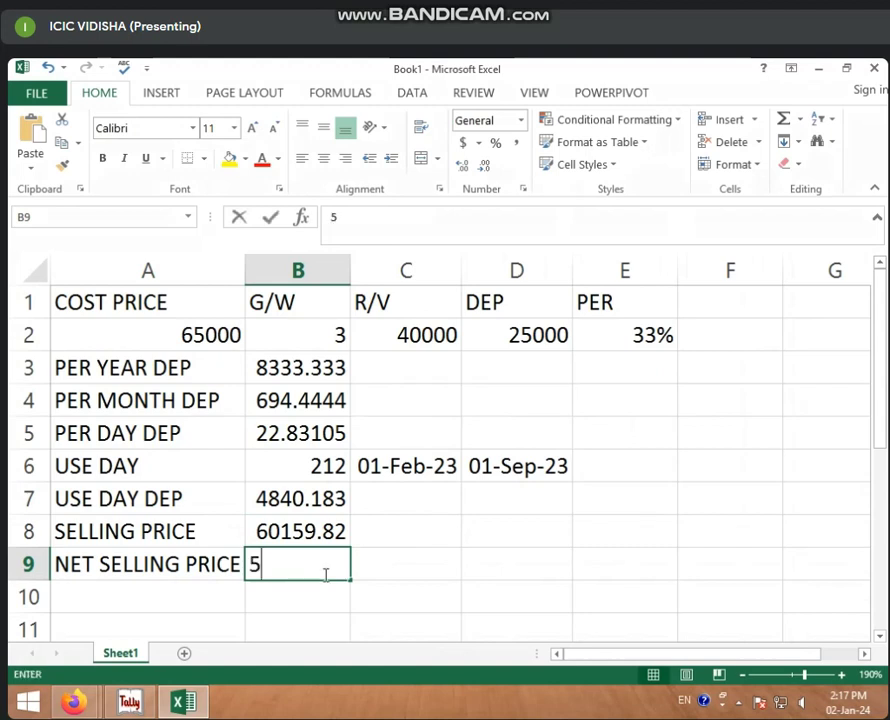
text(0000)
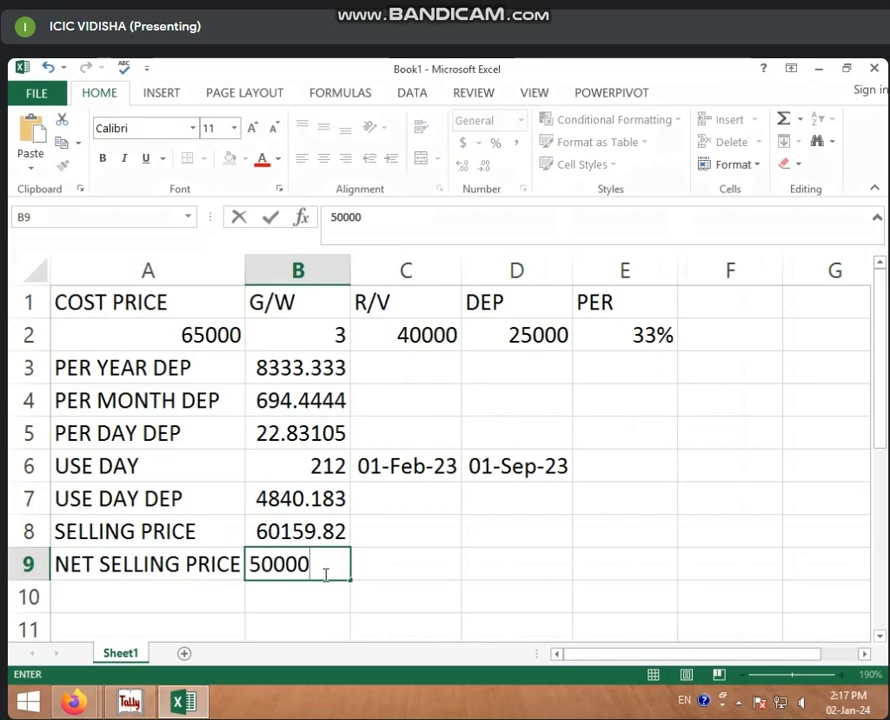
click(315, 532)
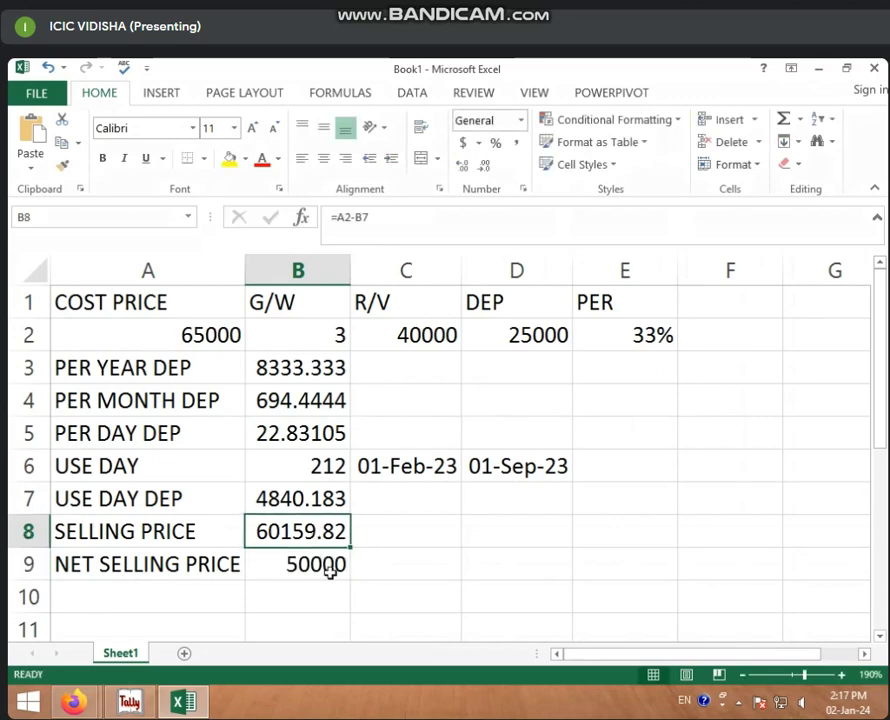
click(316, 576)
- Add the row label PROFIT/LOSS in cell A10
click(161, 602)
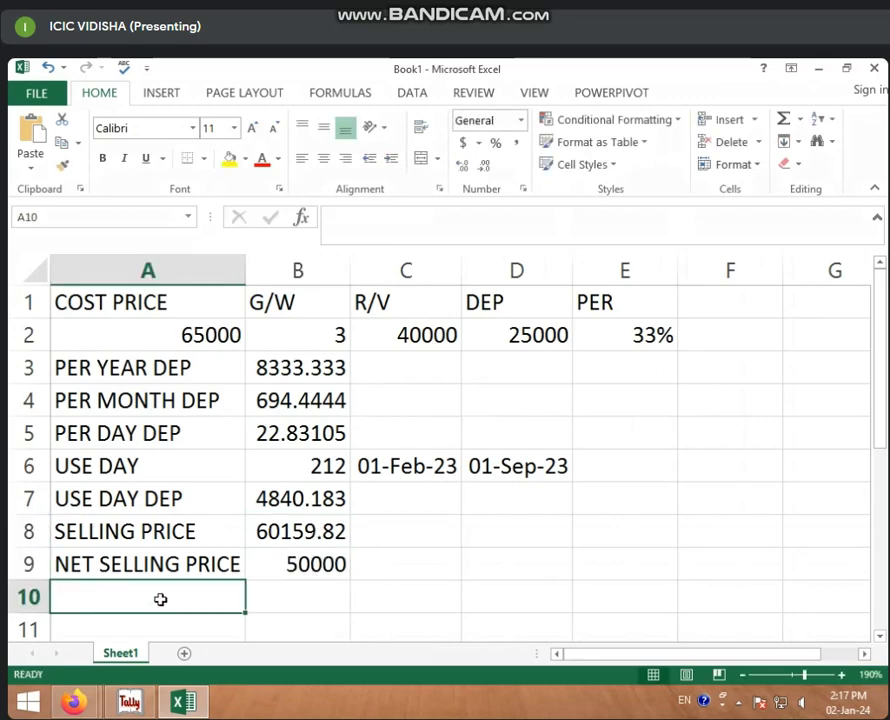
text(PROFIT/)
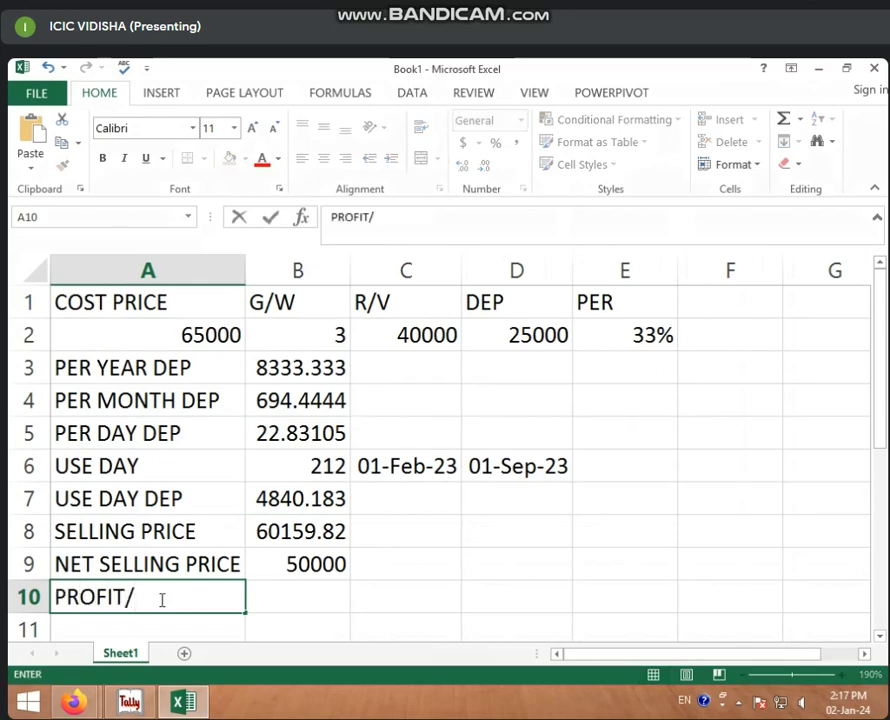
text(LOSS)
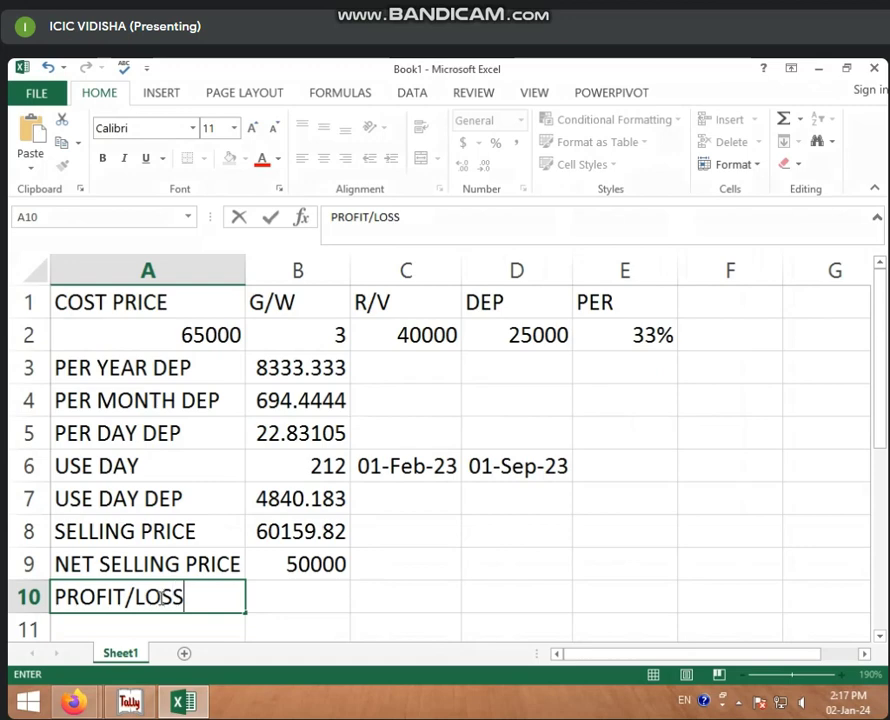
- Calculate the profit or loss in cell B10 as net selling price minus selling price with the formula =B9-B8
click(302, 592)
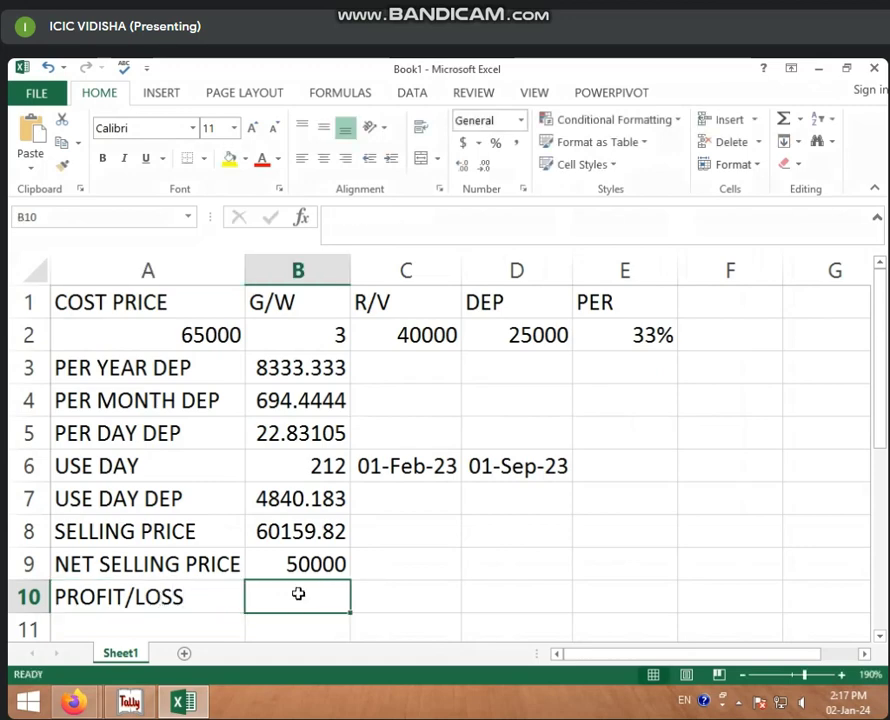
text(=)
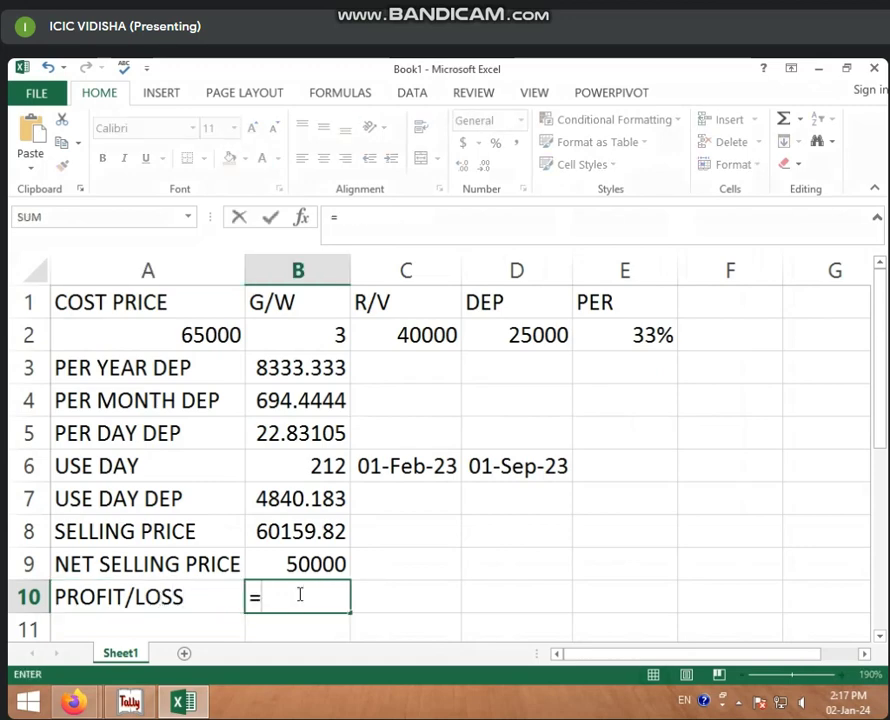
click(322, 560)
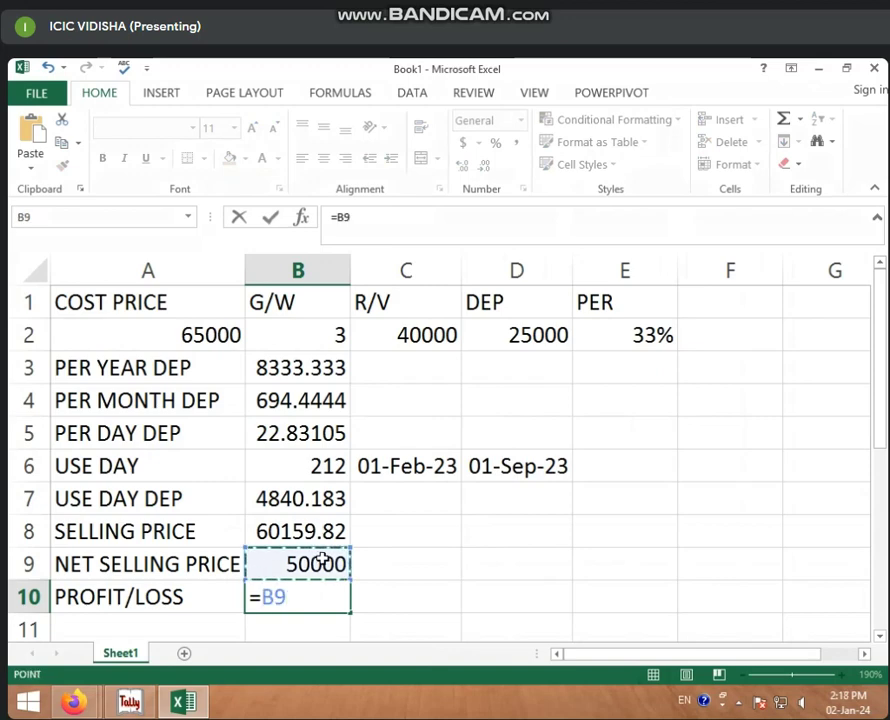
text(-)
click(326, 520)
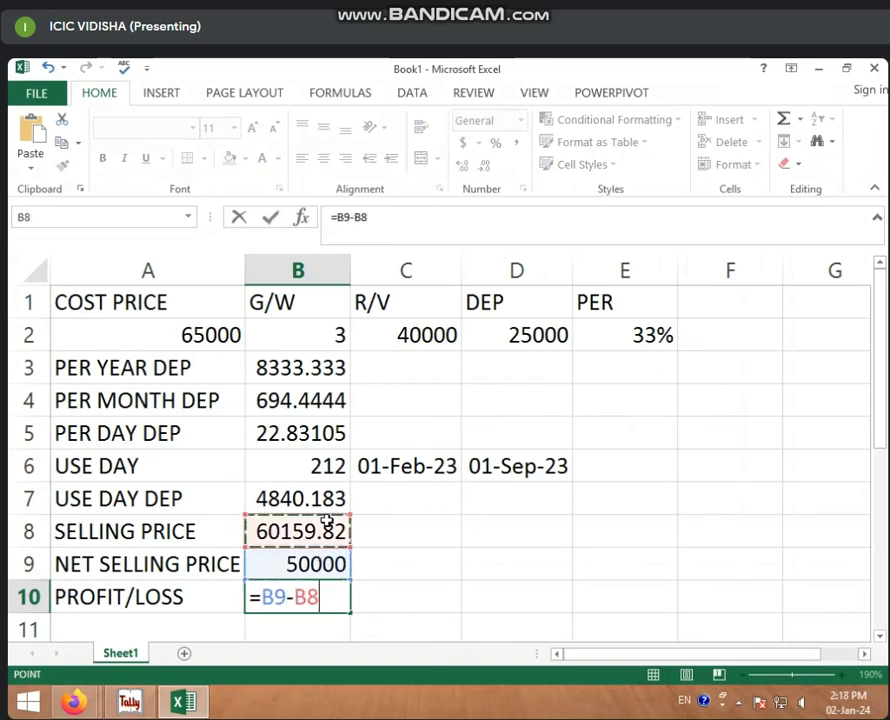
key(Return)
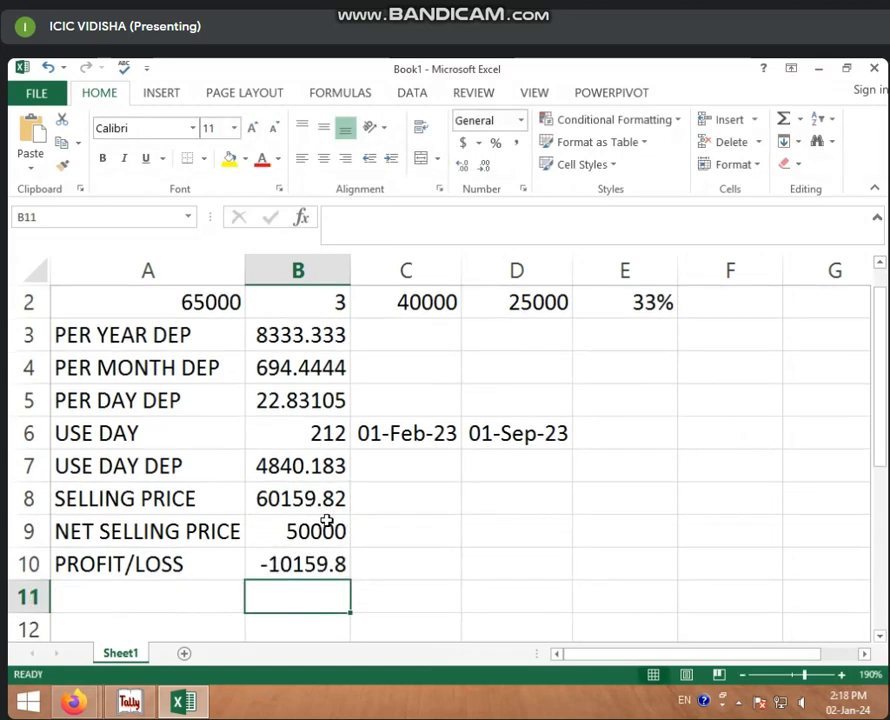
click(340, 571)
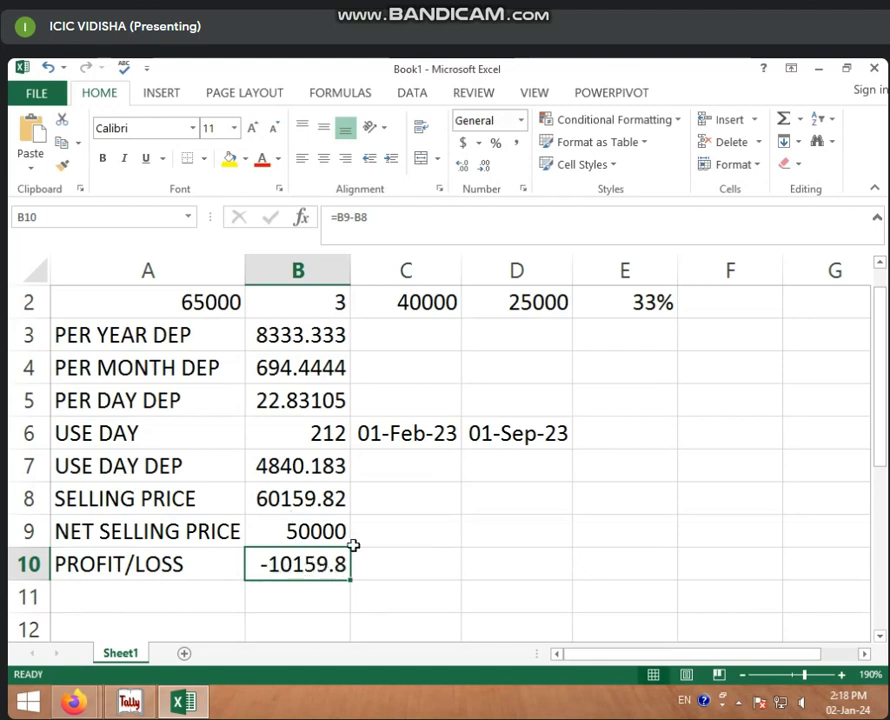
scroll(488, 461, up, 1)
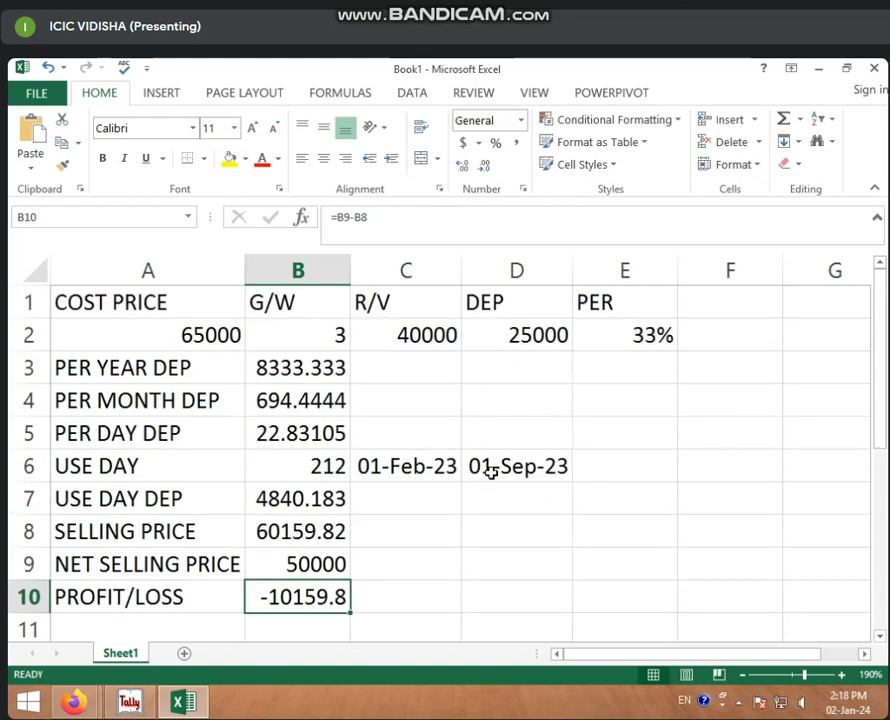
click(513, 499)
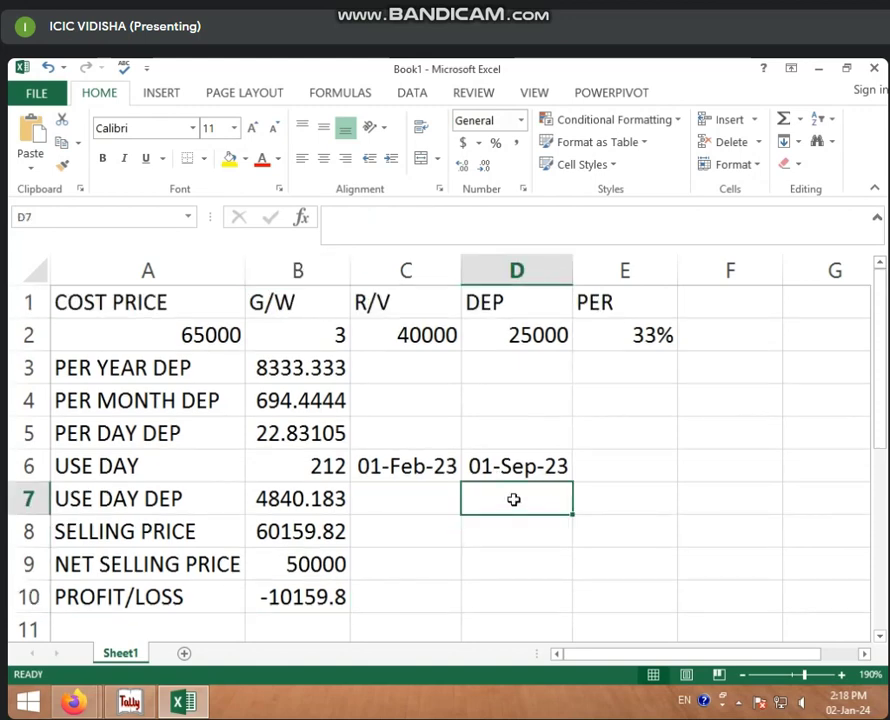